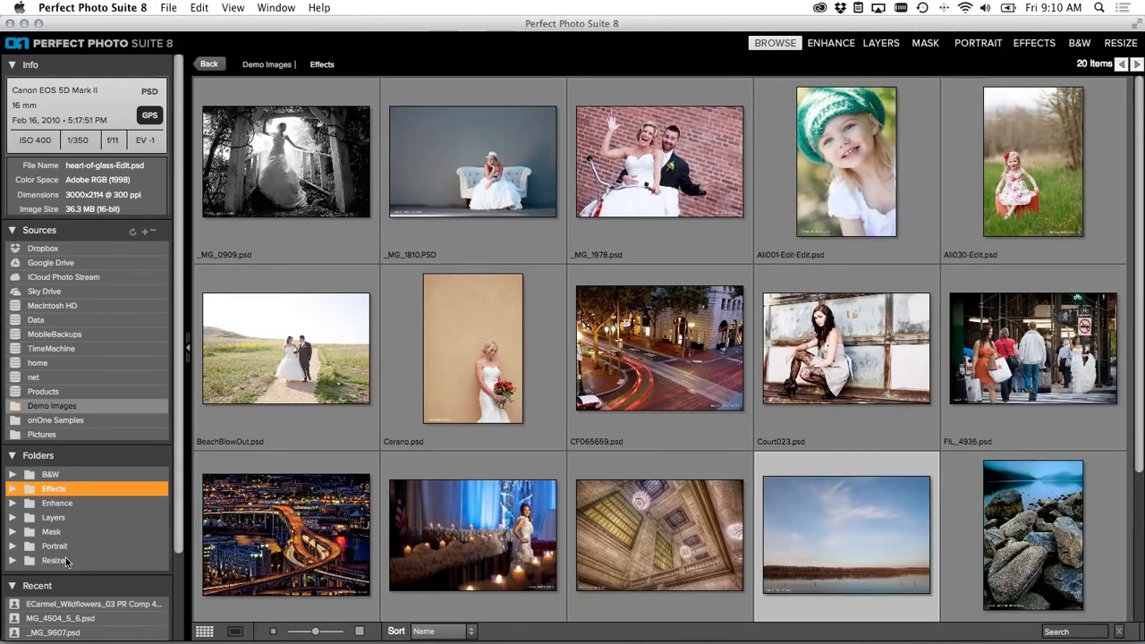
Step: Browse the photos in the Enhance demo folder and select Wish.psd to see its file details
left_click(61, 504)
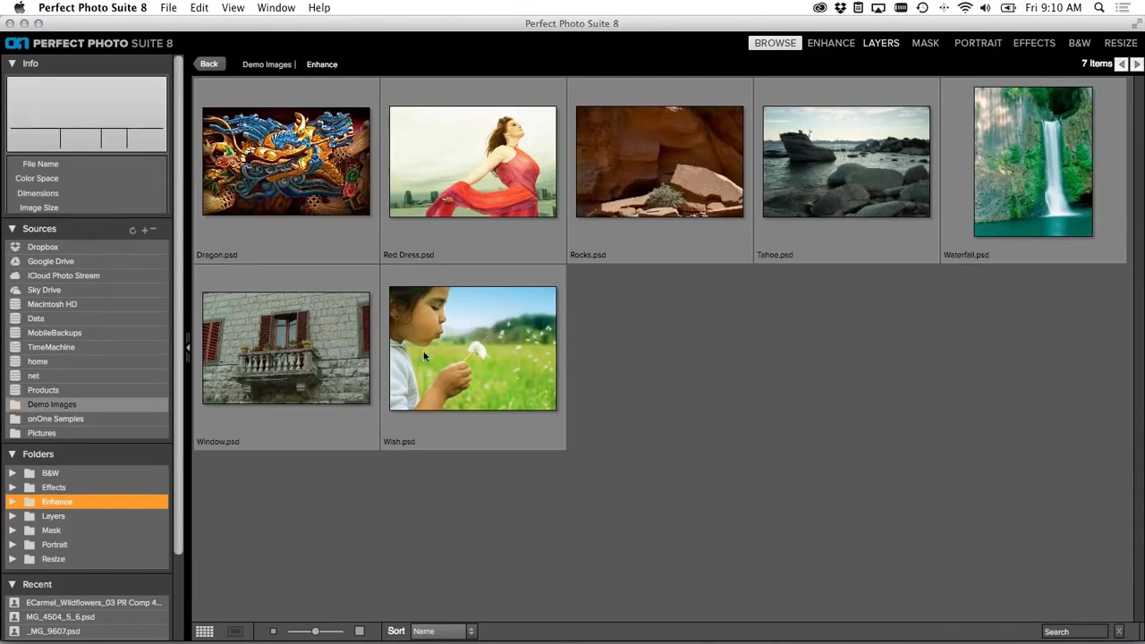
scroll(176, 547, "down", 3)
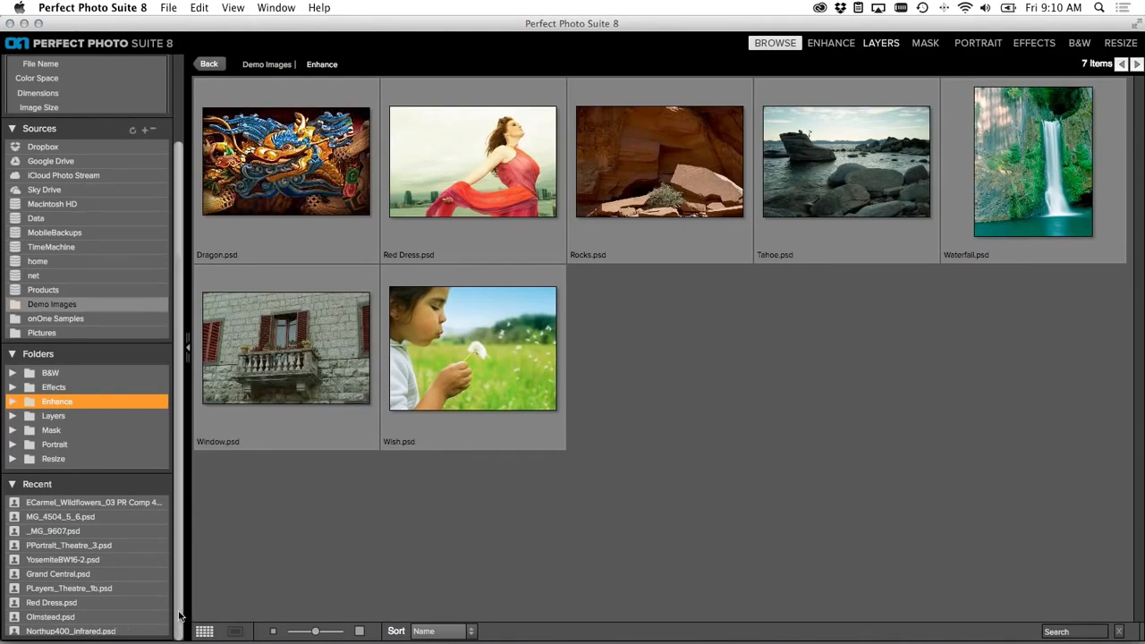
scroll(180, 483, "up", 3)
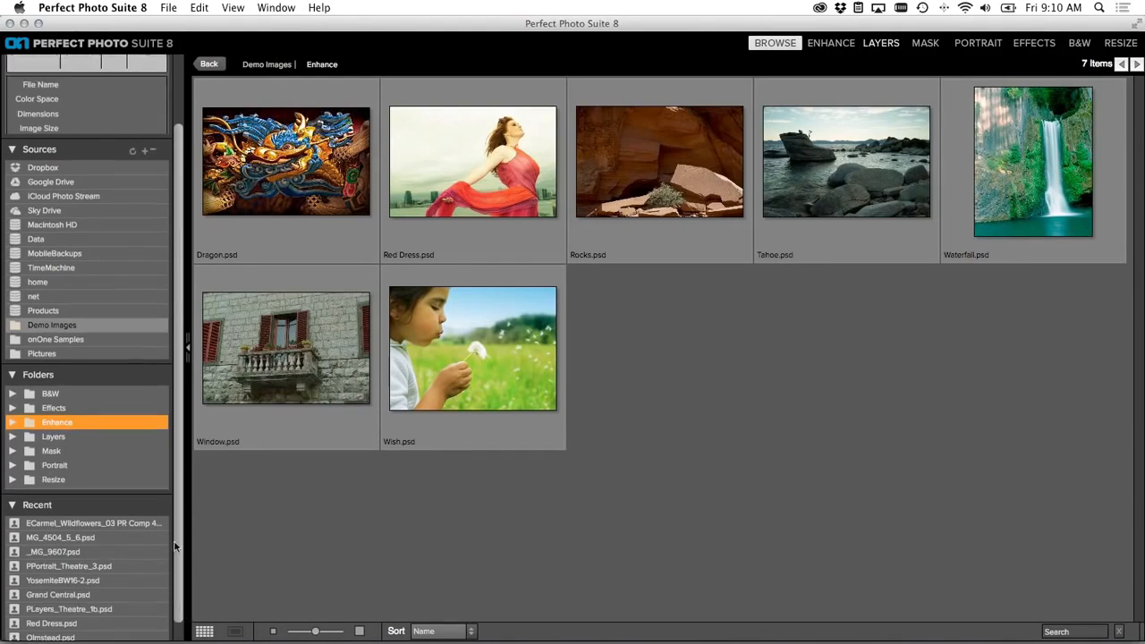
left_click(417, 351)
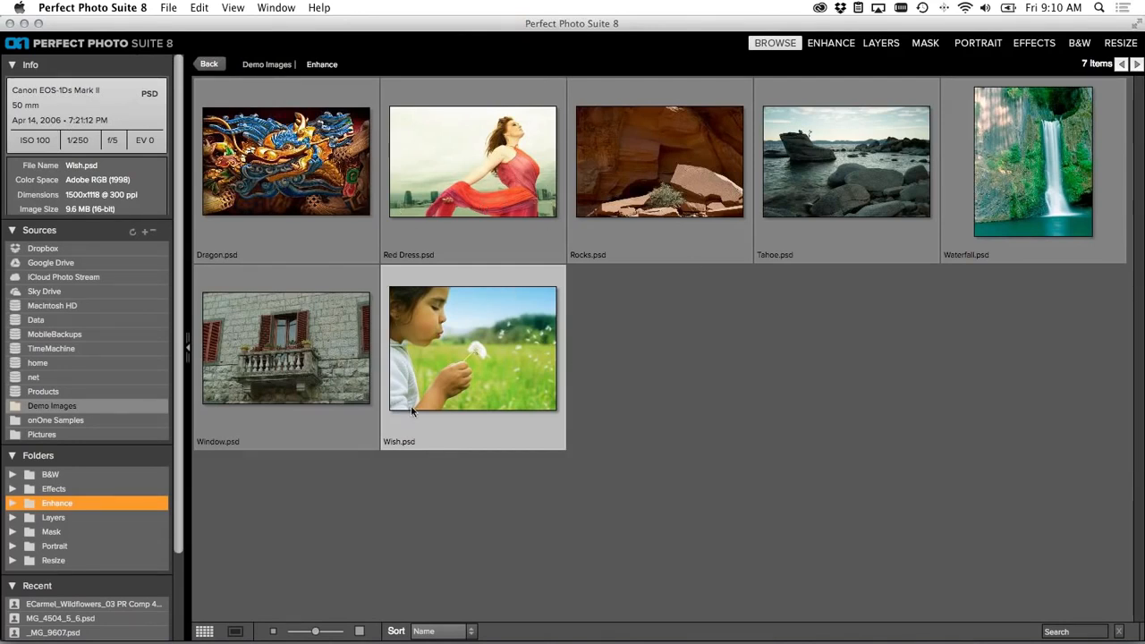
mouse_move(315, 631)
left_mouse_down()
mouse_move(330, 632)
mouse_move(315, 632)
left_mouse_up()
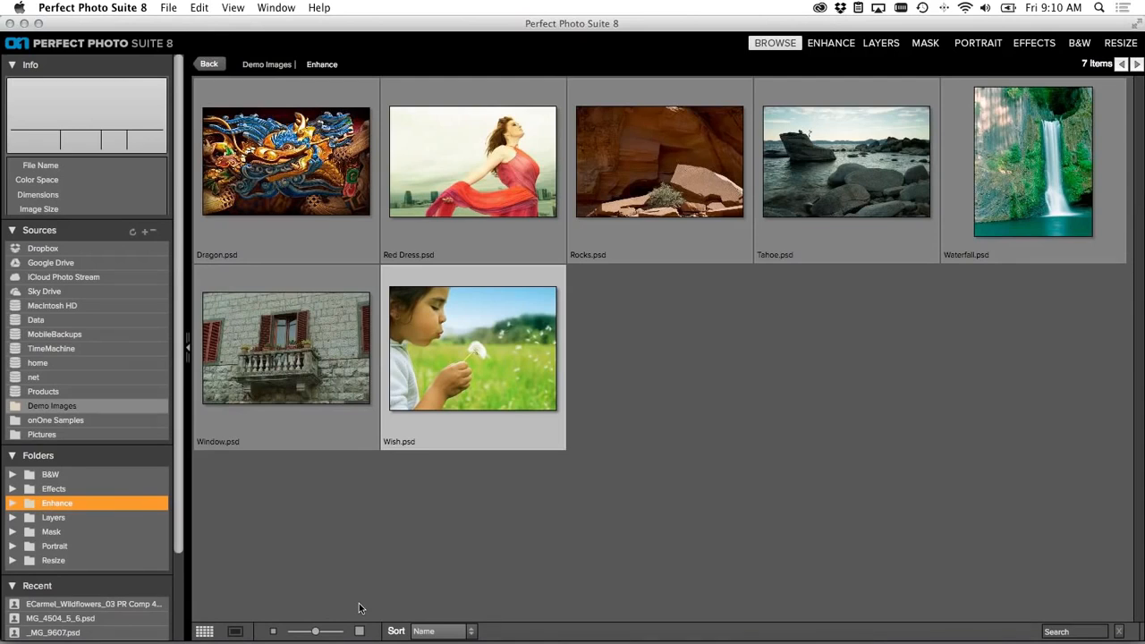
Step: Open Red Dress.psd in Perfect Enhance and hide the presets browser to enlarge the preview
left_click(507, 166)
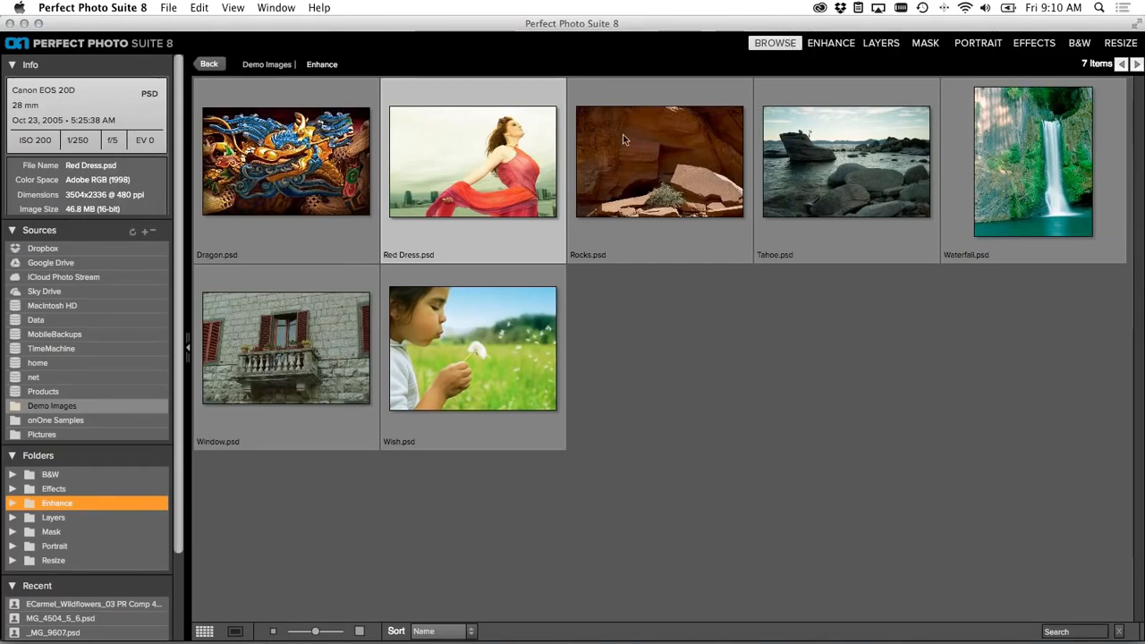
right_click(474, 179)
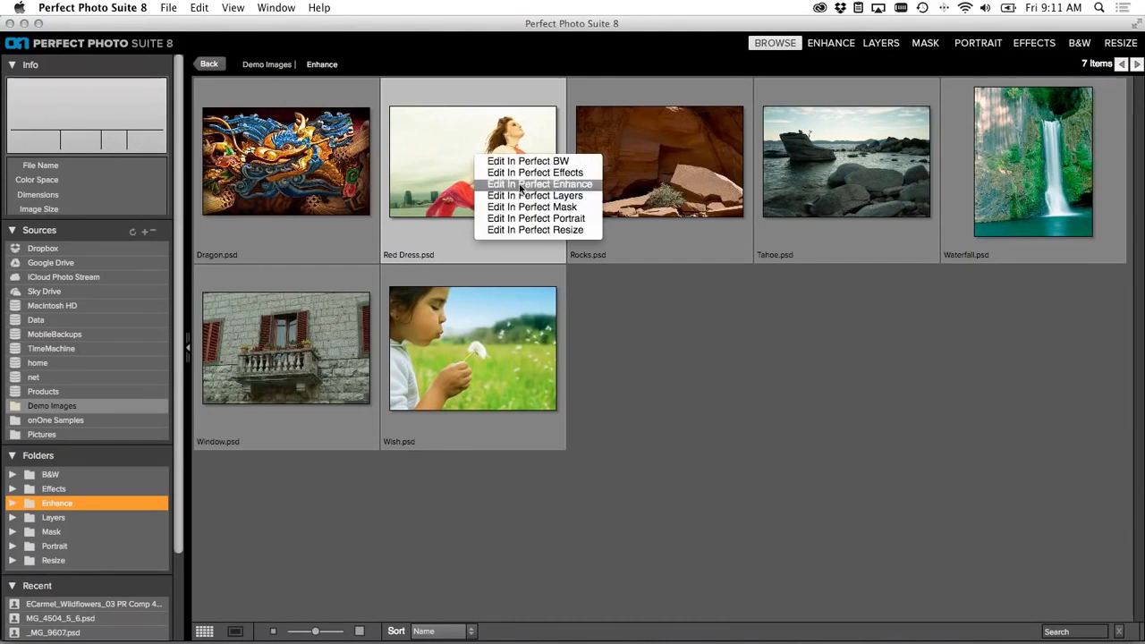
left_click(519, 184)
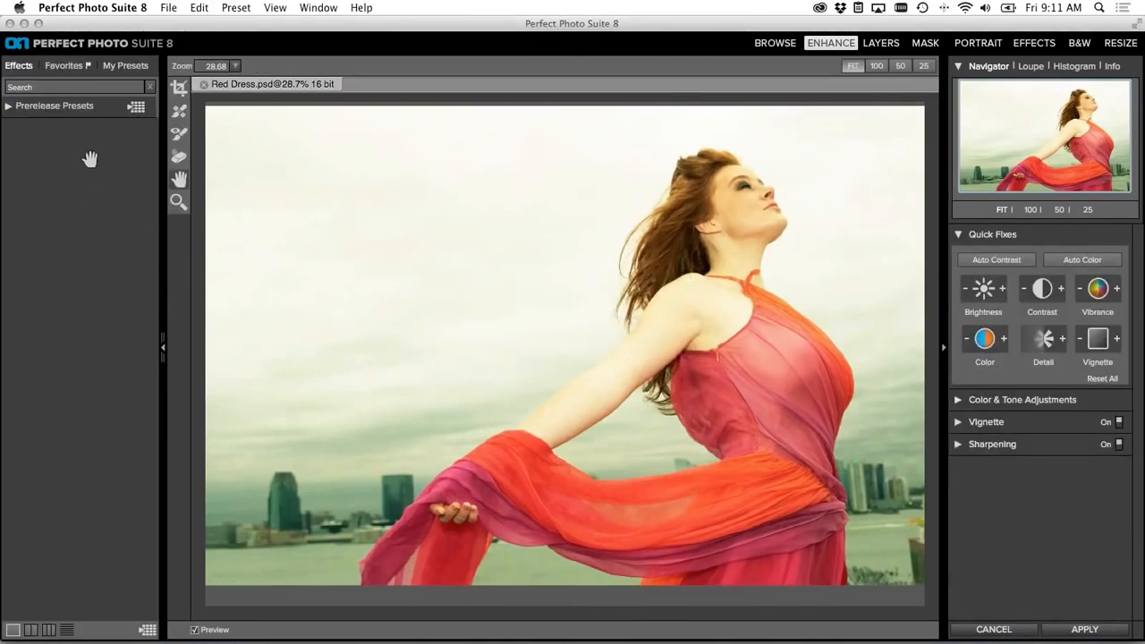
left_click(163, 347)
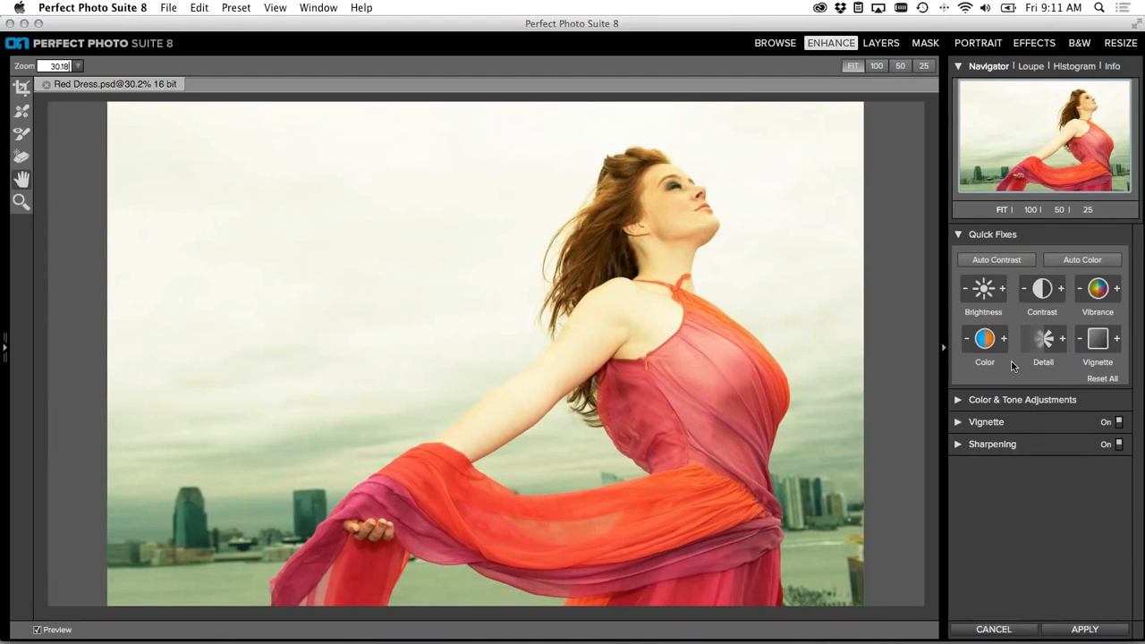
Step: Apply the Auto Contrast and Auto Color quick fixes and darken the photo's vignette by two steps
left_click(985, 261)
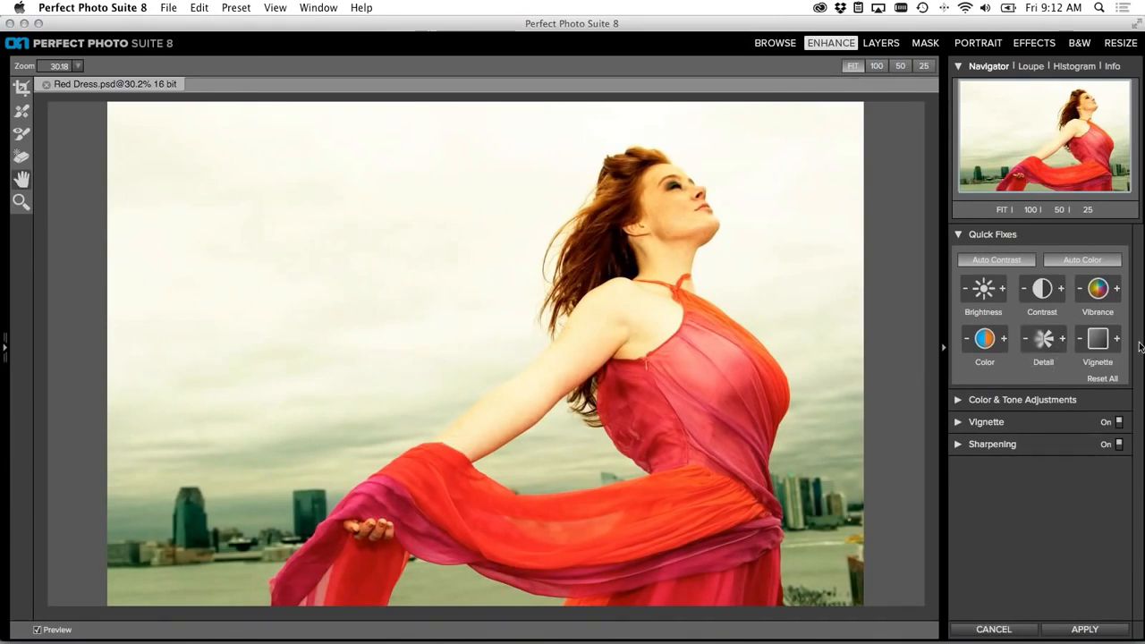
left_click(1081, 339)
left_click(1080, 339)
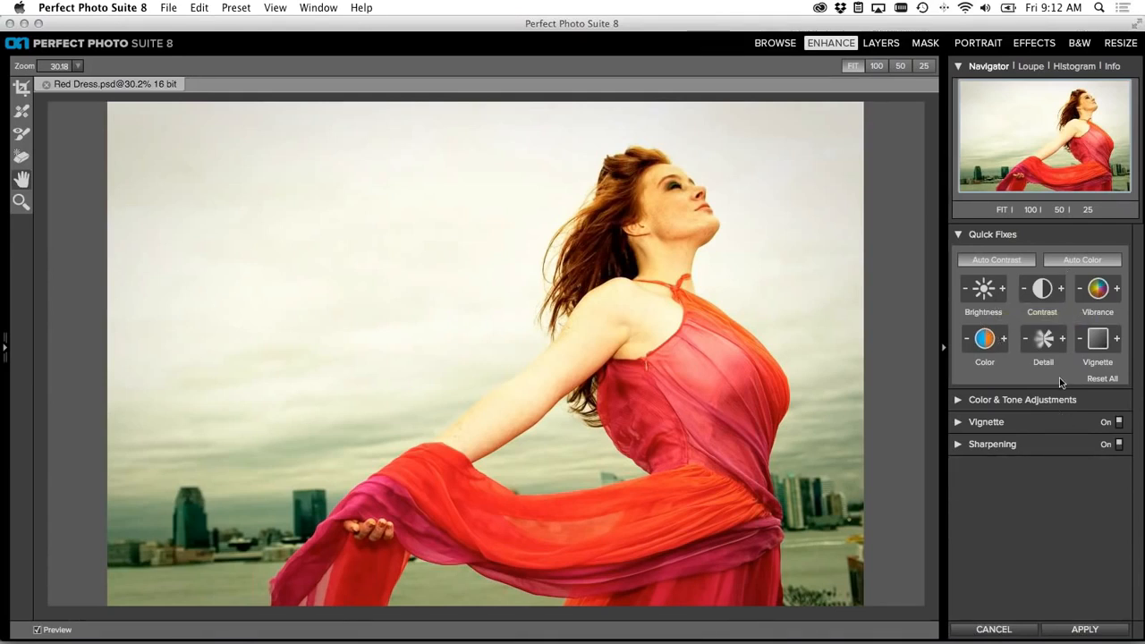
Step: Neutralize the photo's color cast by sampling the gray water beside the dress with the color eyedropper, and collapse the Color & Tone Adjustments
left_click(957, 401)
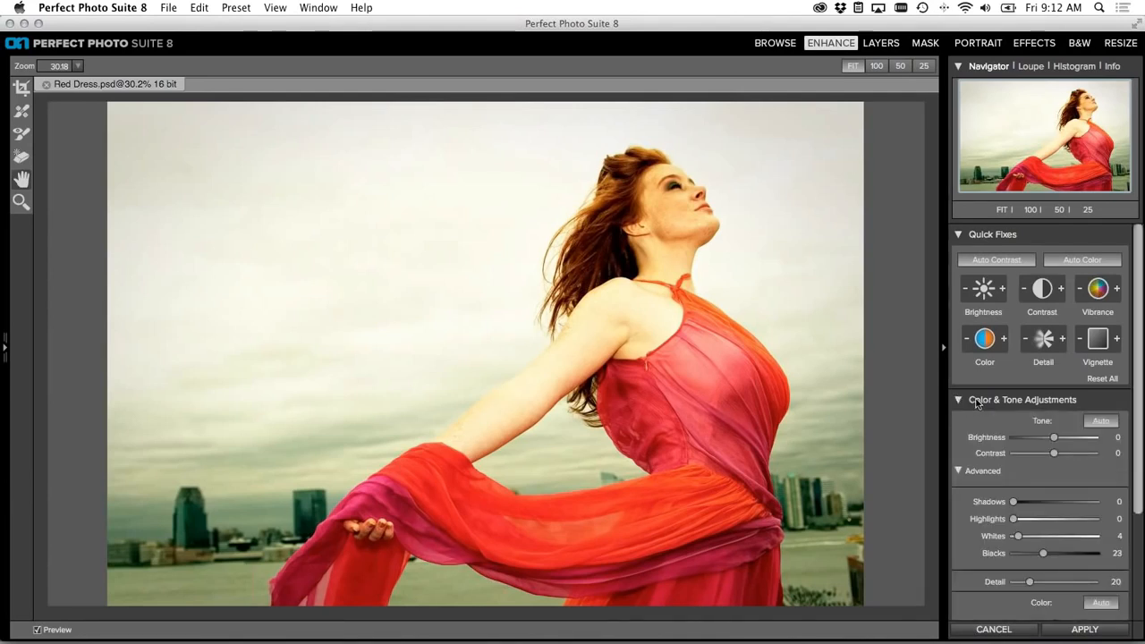
scroll(1015, 402, "down", 3)
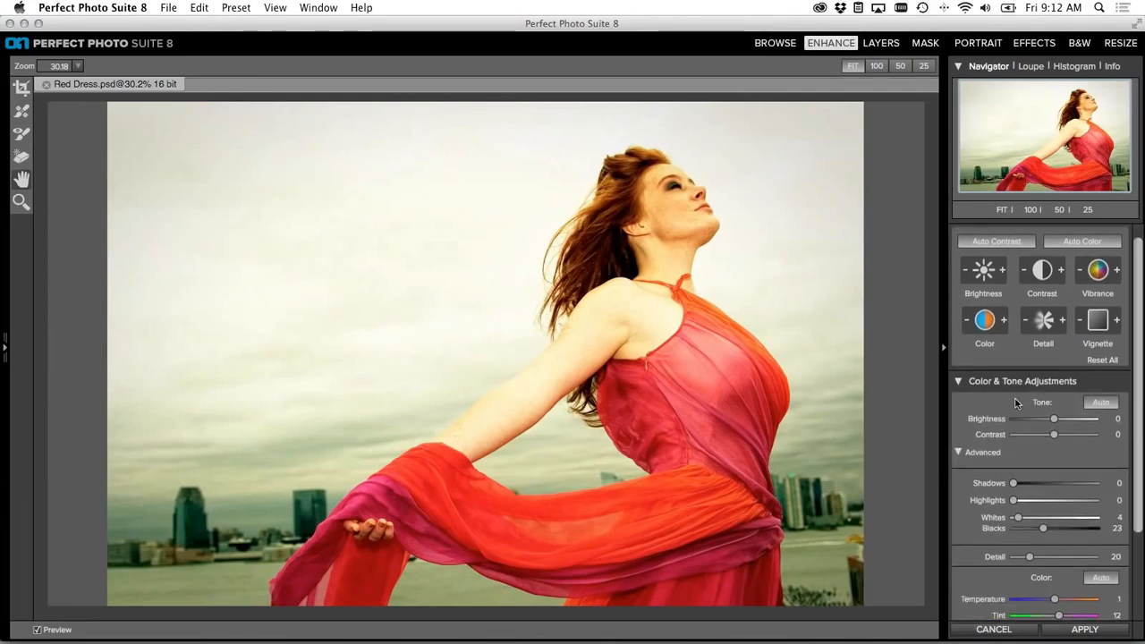
scroll(1015, 403, "down", 4)
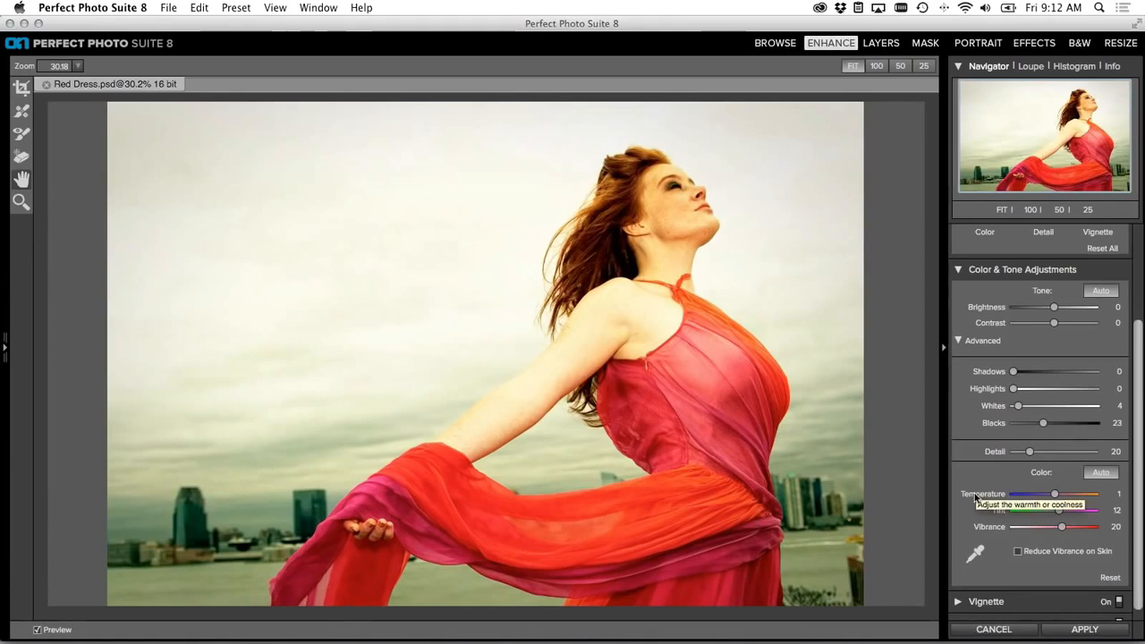
left_click(976, 556)
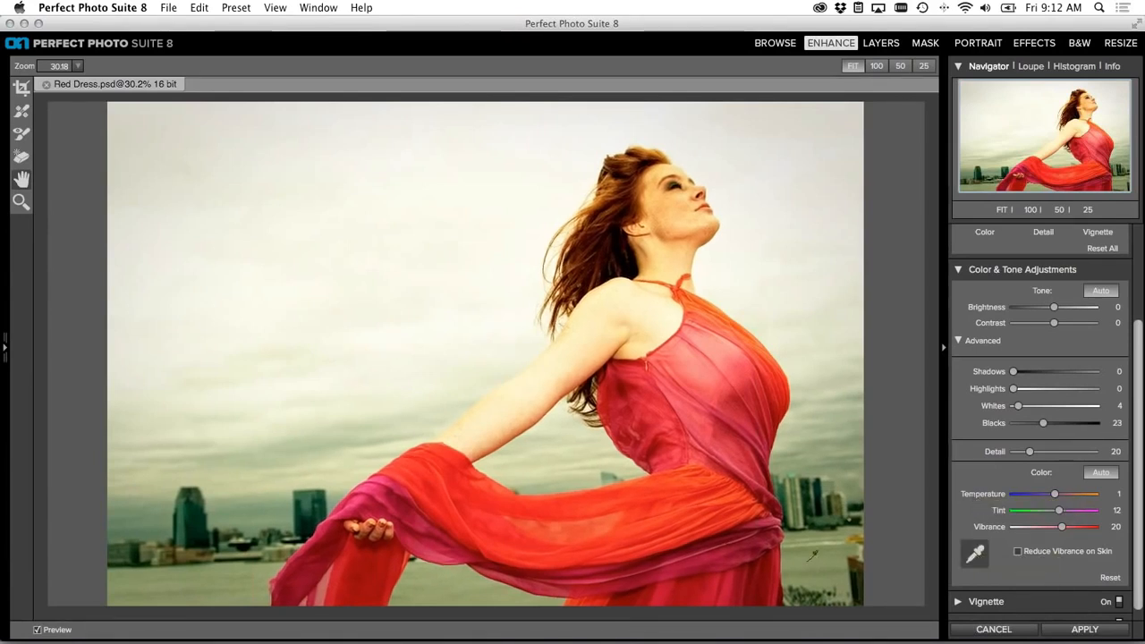
left_click(832, 549)
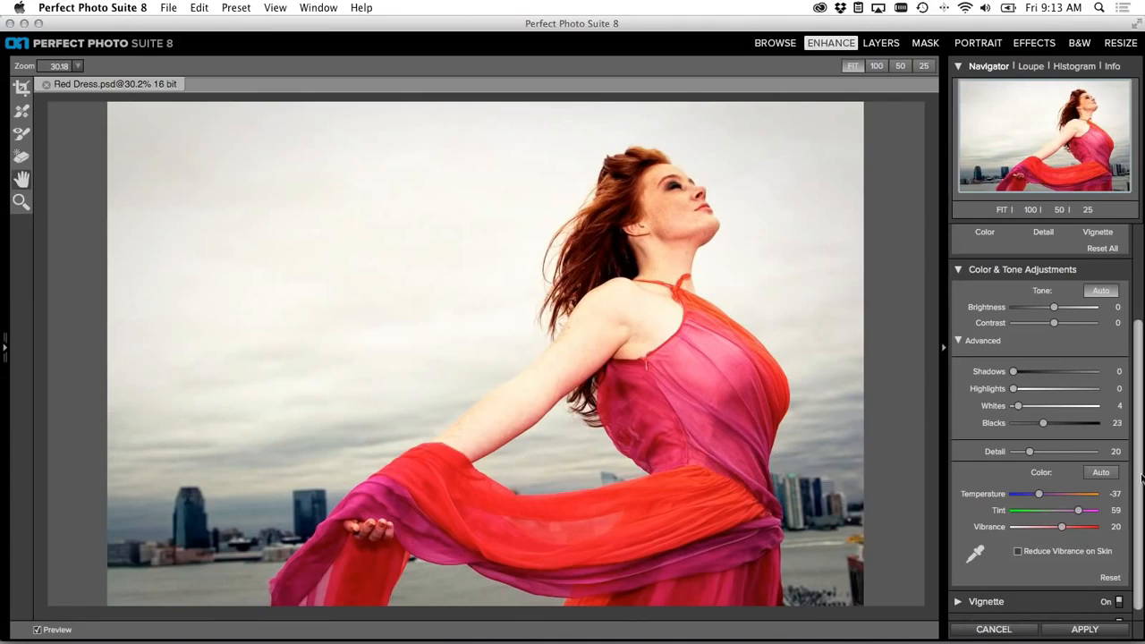
scroll(1137, 495, "down", 1)
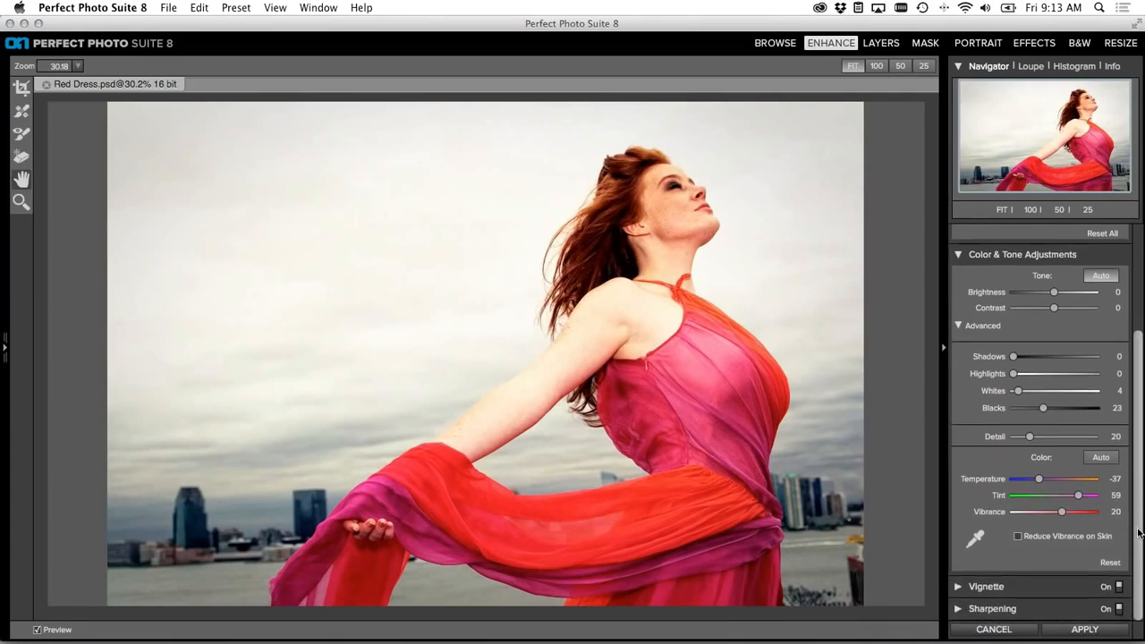
left_click(960, 254)
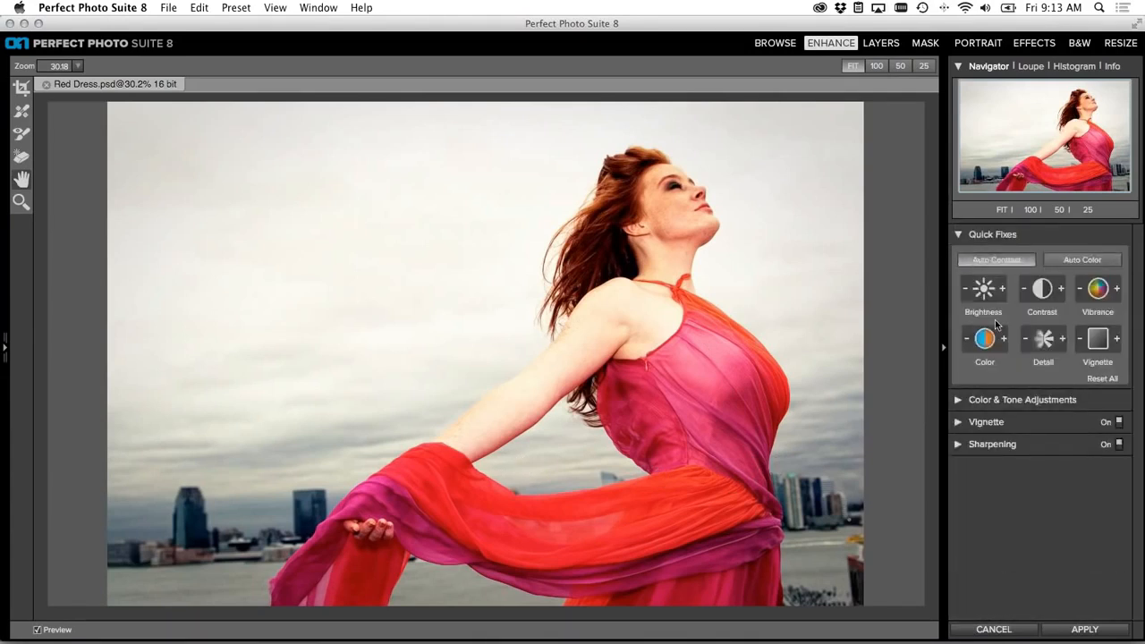
Step: Apply the Subtle vignette and the Screen sharpening to the photo
left_click(958, 423)
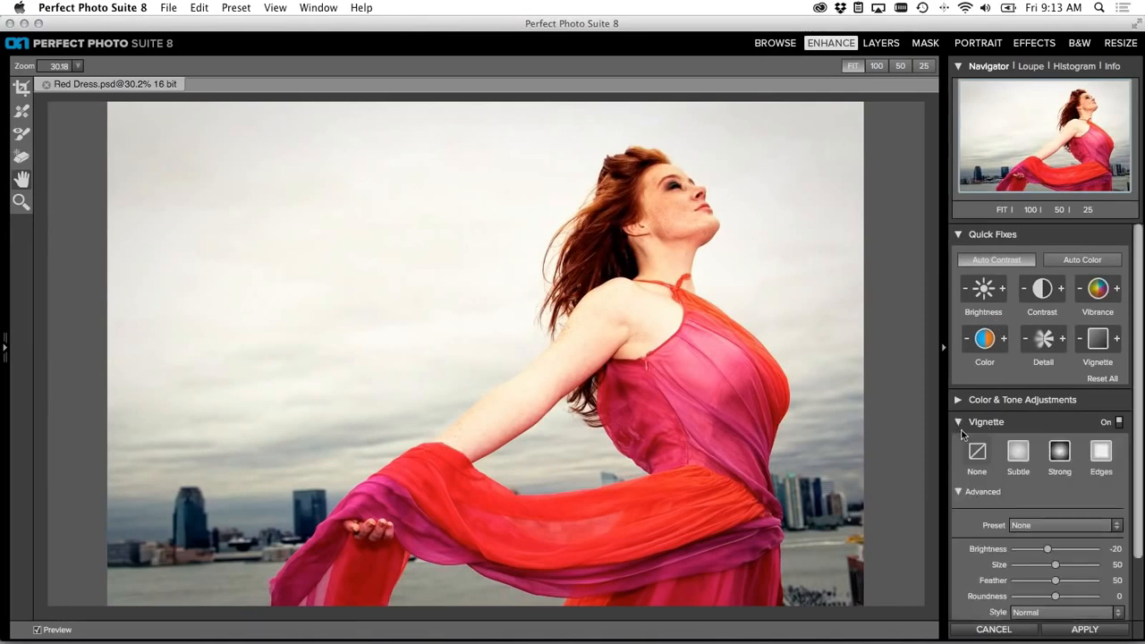
scroll(966, 573, "down", 4)
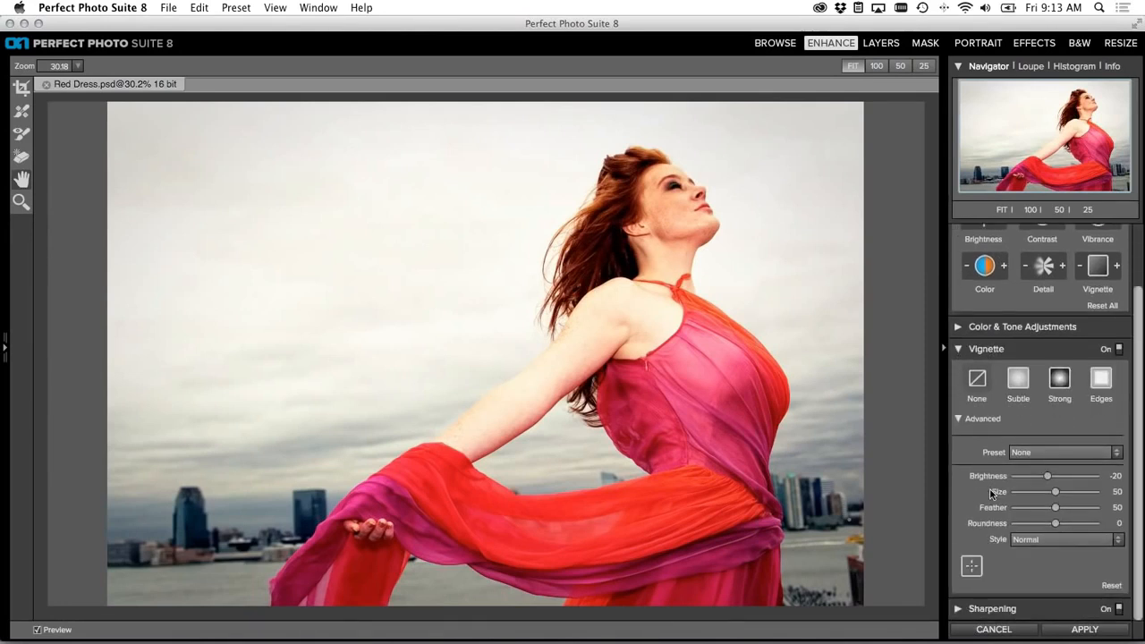
left_click(958, 608)
scroll(977, 420, "down", 1)
left_click(960, 410)
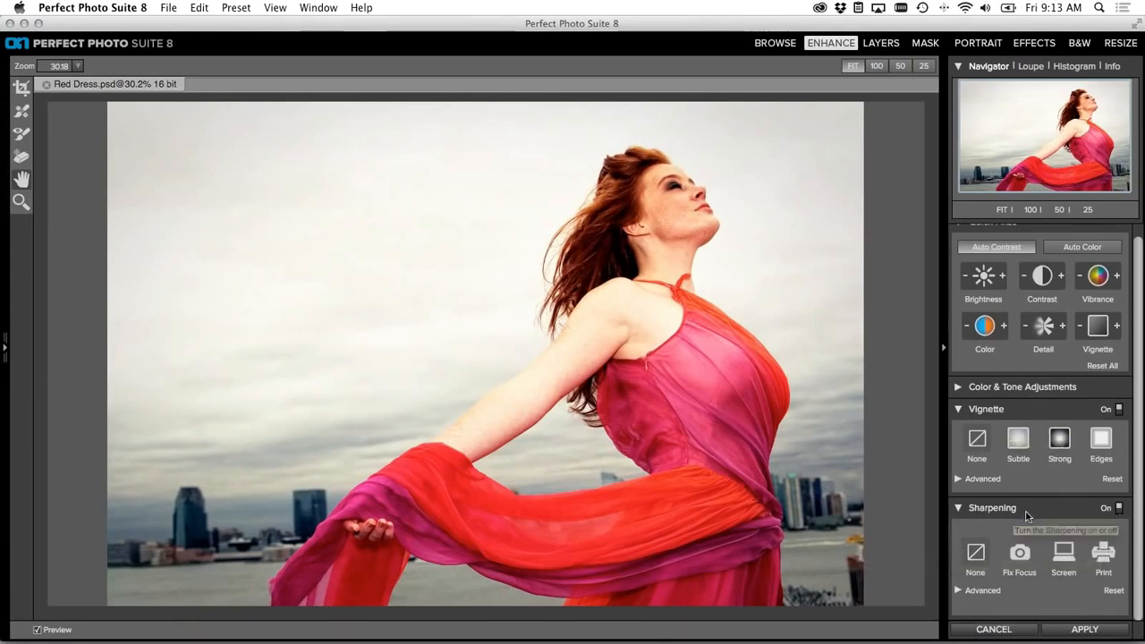
left_click(1018, 438)
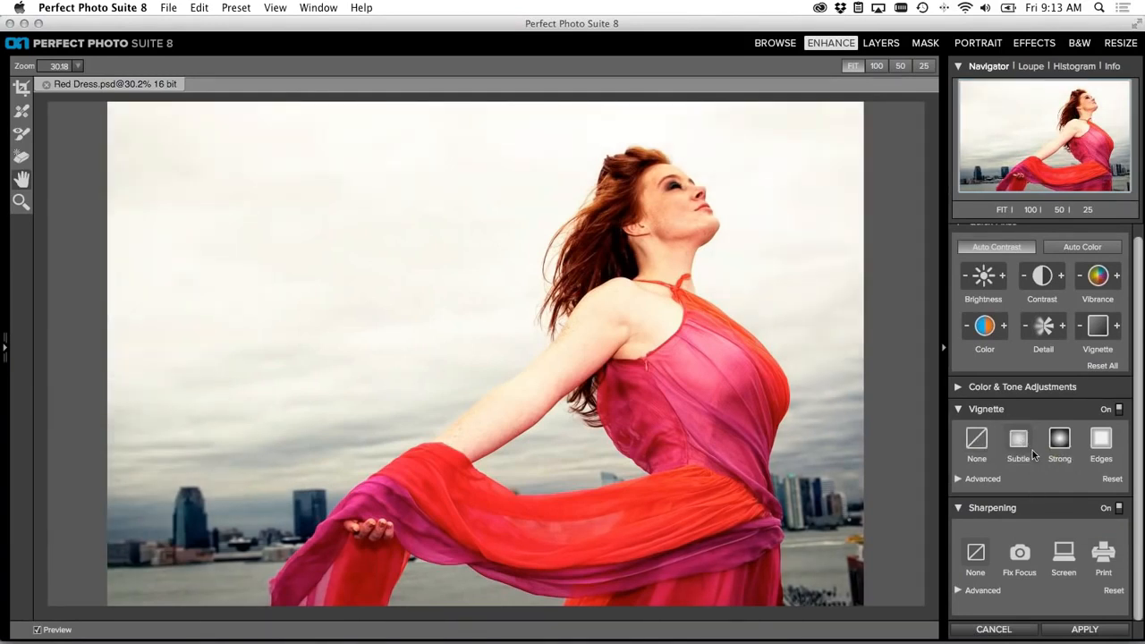
left_click(1063, 555)
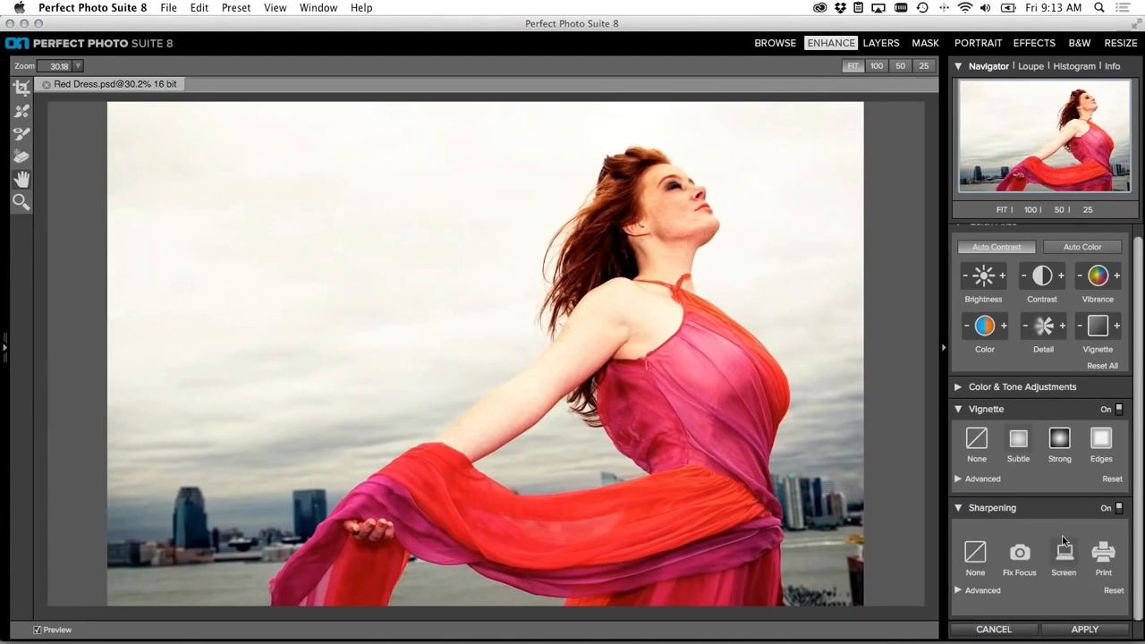
Step: Examine the advanced vignette settings with their presets and the advanced sharpening settings with the Sharpen For choices
left_click(958, 479)
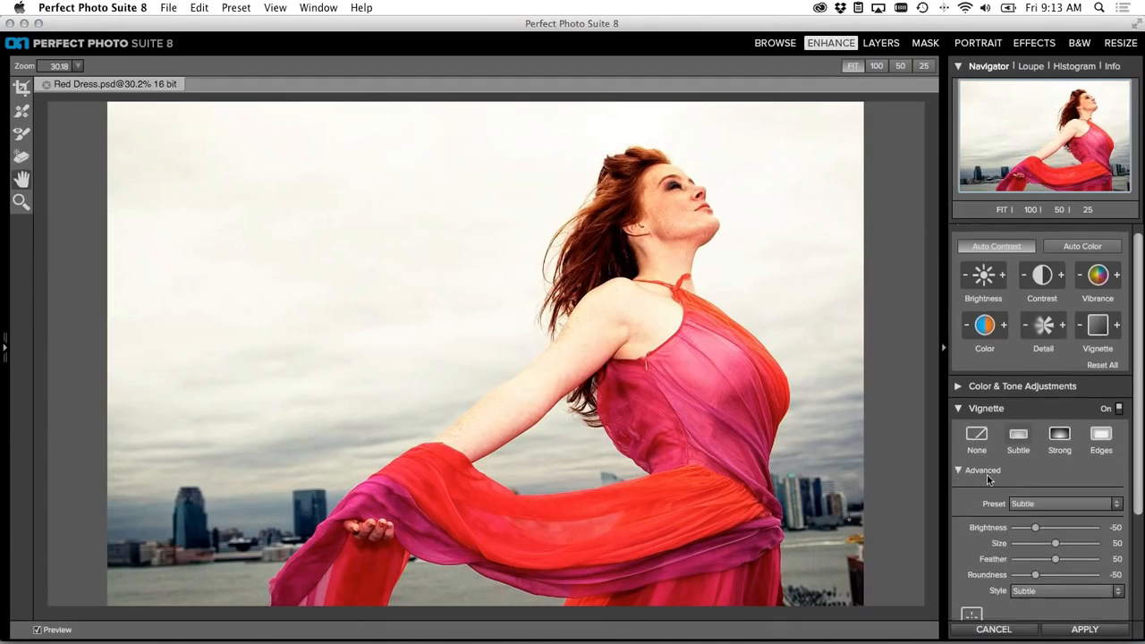
scroll(975, 479, "down", 3)
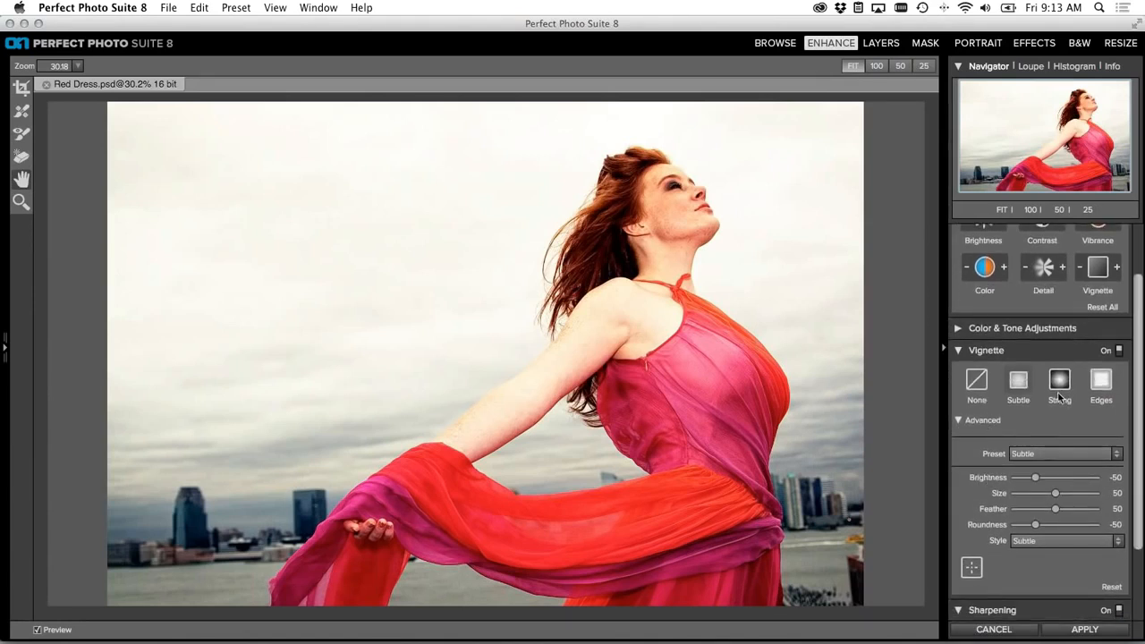
left_click(1047, 452)
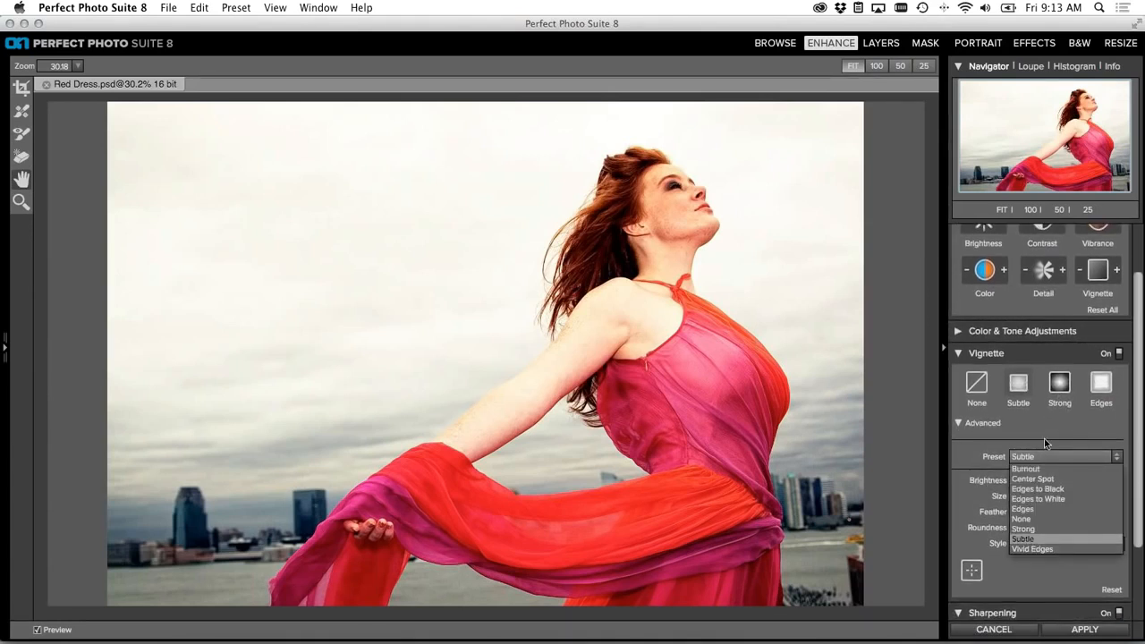
left_click(1044, 443)
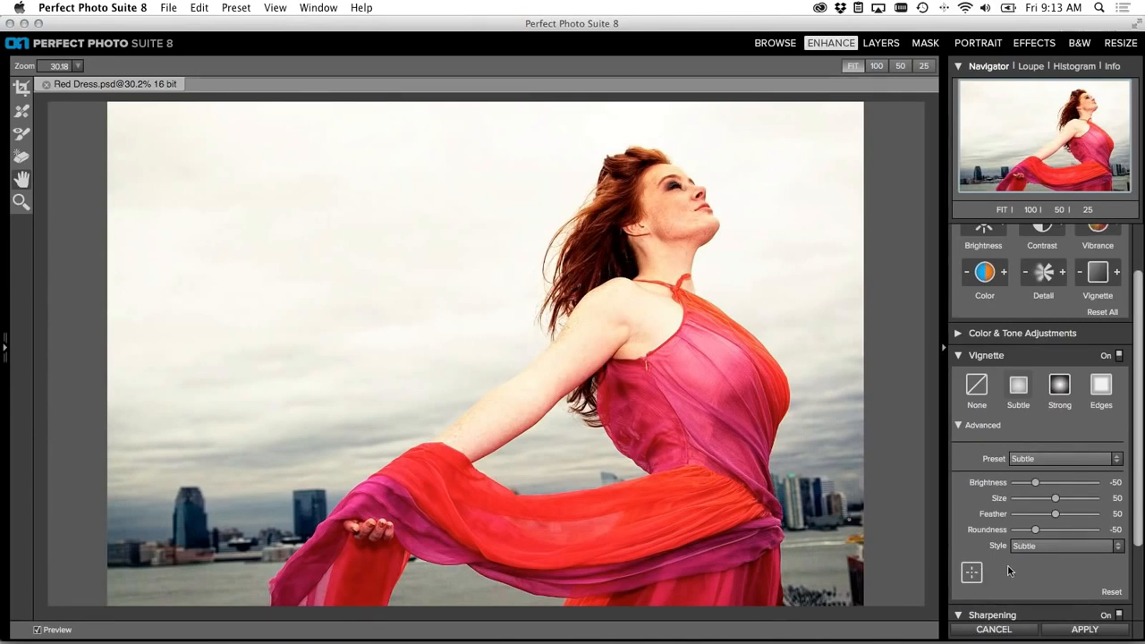
scroll(1006, 570, "down", 2)
scroll(1009, 570, "down", 3)
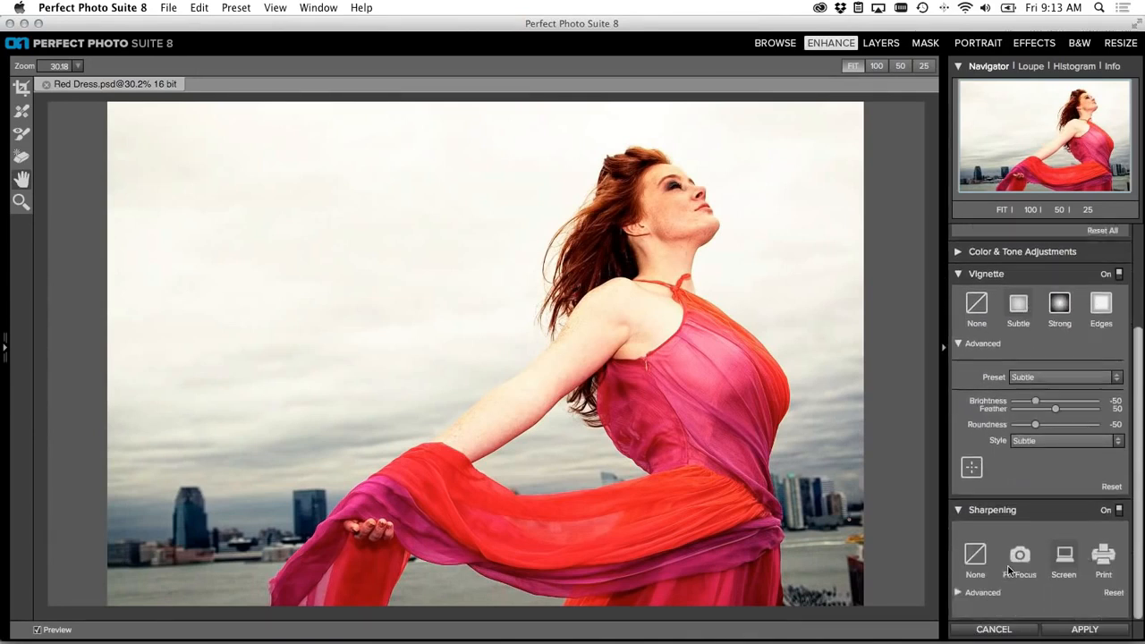
left_click(965, 590)
scroll(1011, 563, "down", 5)
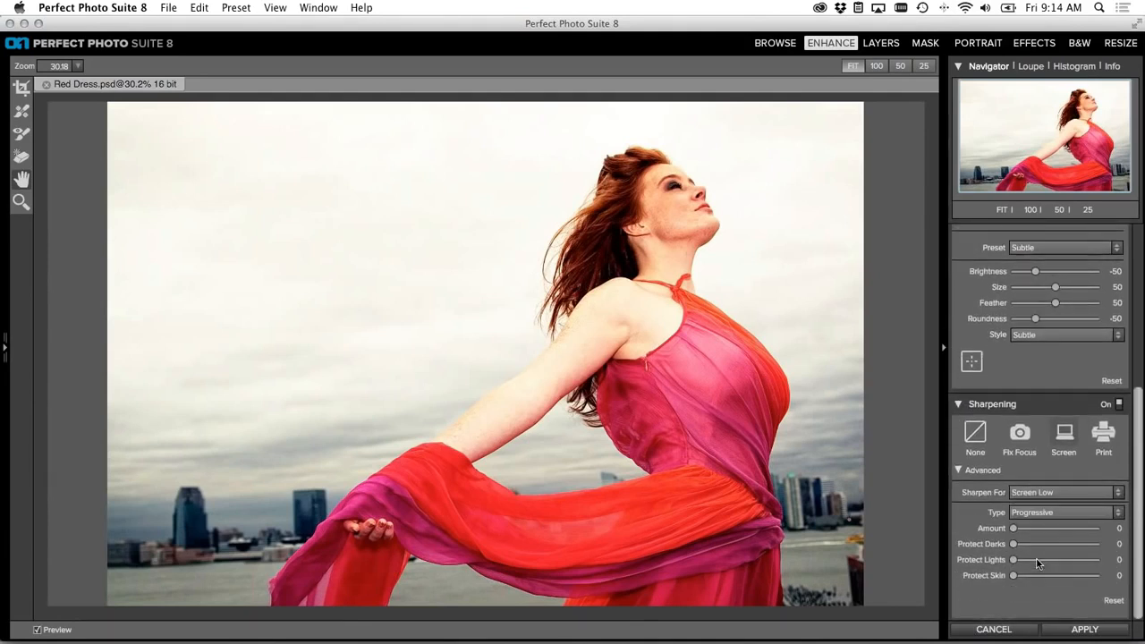
left_click(1043, 489)
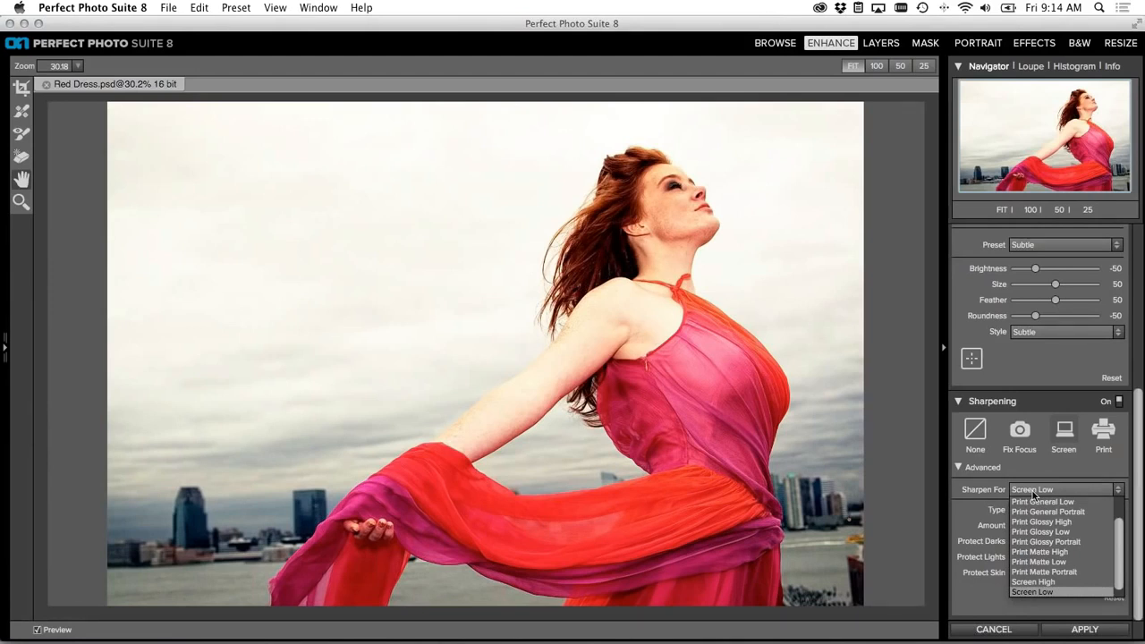
left_click(1033, 492)
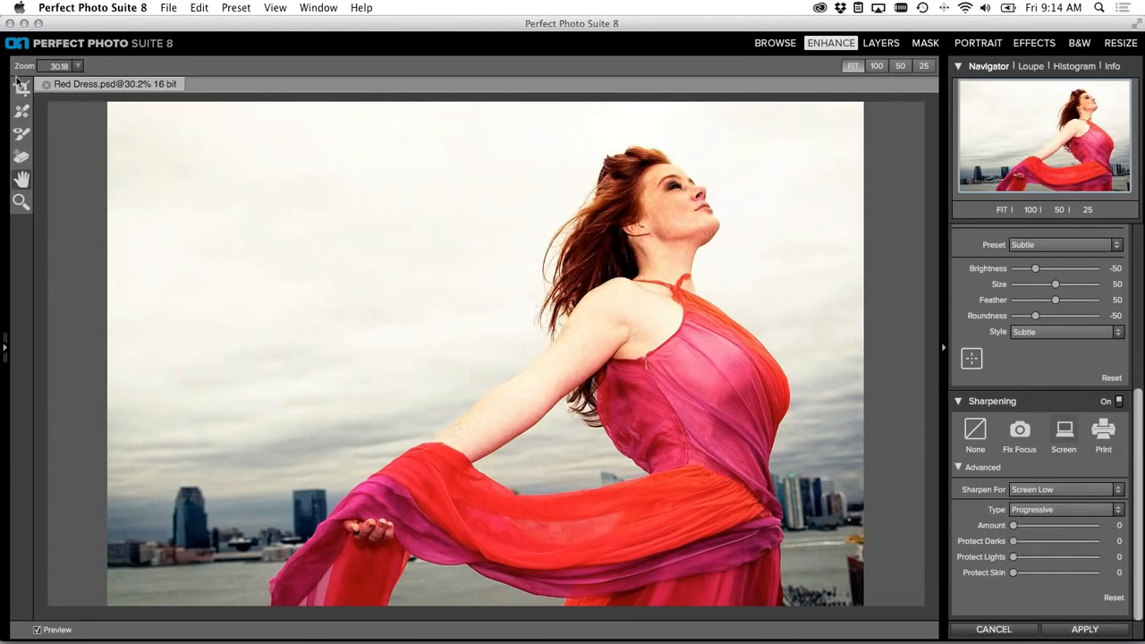
Step: Remove the small distractions on the dress's shoulder strap and underarm seam using the eraser tool with brush size 50
left_click(21, 158)
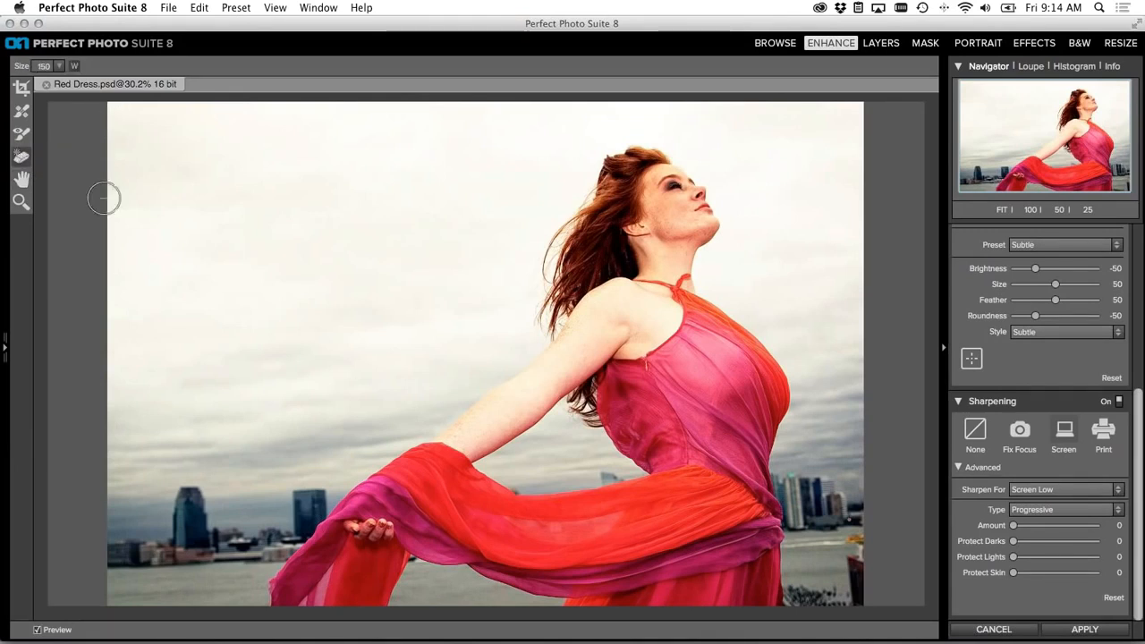
key("bracketleft")
key("bracketleft")
key("bracketleft")
key("bracketleft")
key("bracketleft")
key("bracketleft")
key("bracketleft")
key("bracketleft")
key("bracketleft")
key("bracketleft")
left_click(678, 280)
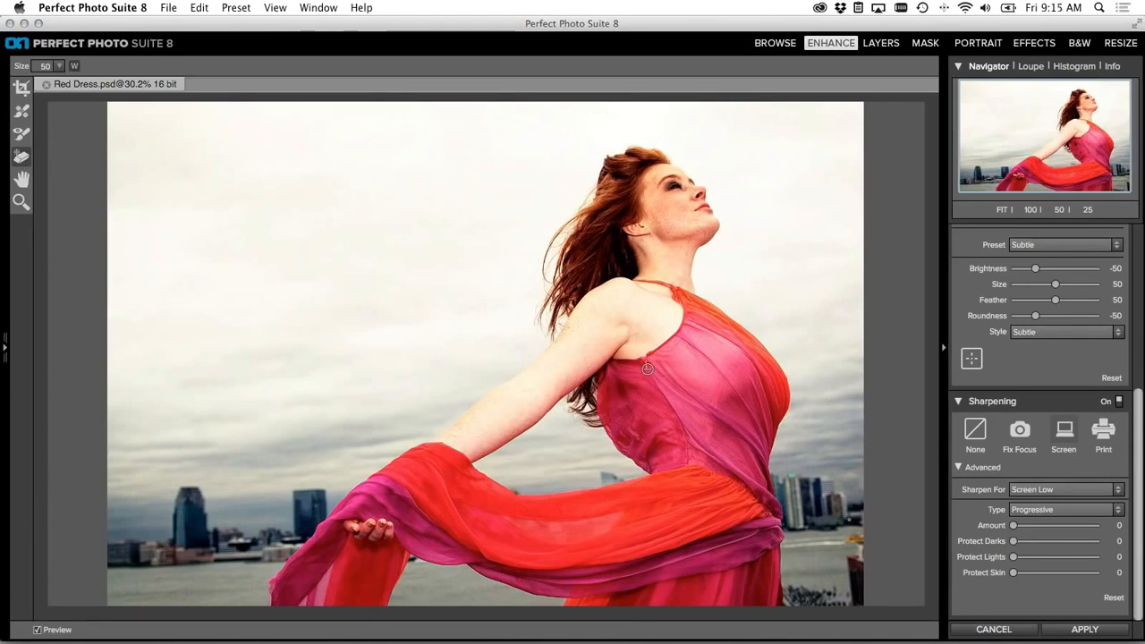
left_click_drag(648, 367, 647, 360)
Step: Remove the post and the bushes from the water beside the dress using the eraser tool with brush size 125
key("bracketright")
key("bracketright")
key("bracketright")
key("bracketright")
key("bracketright")
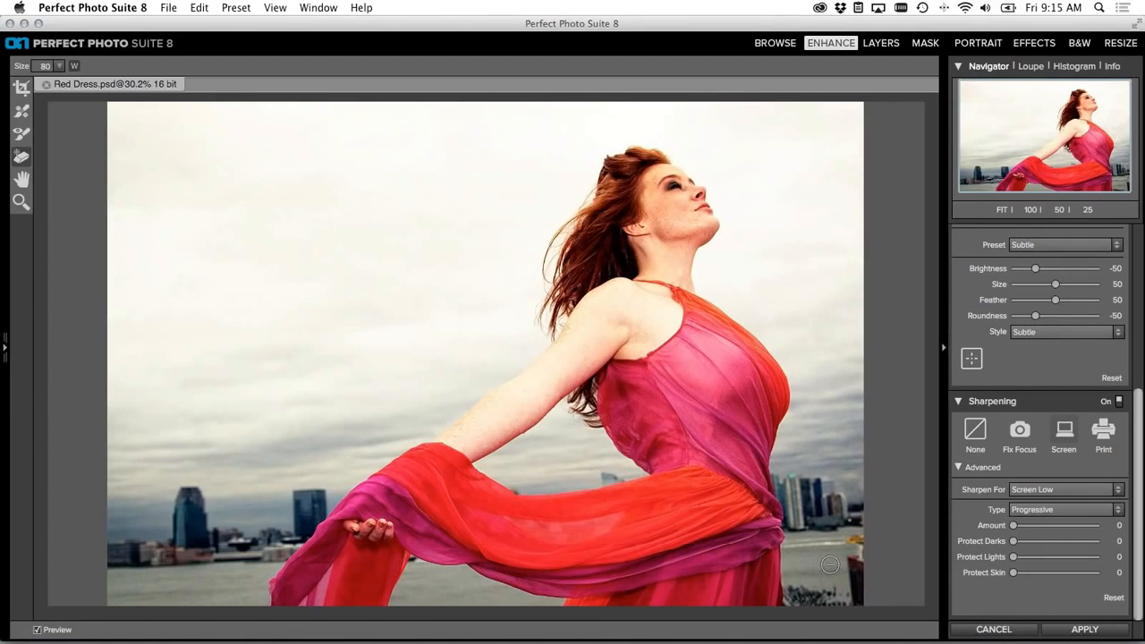
key("bracketright")
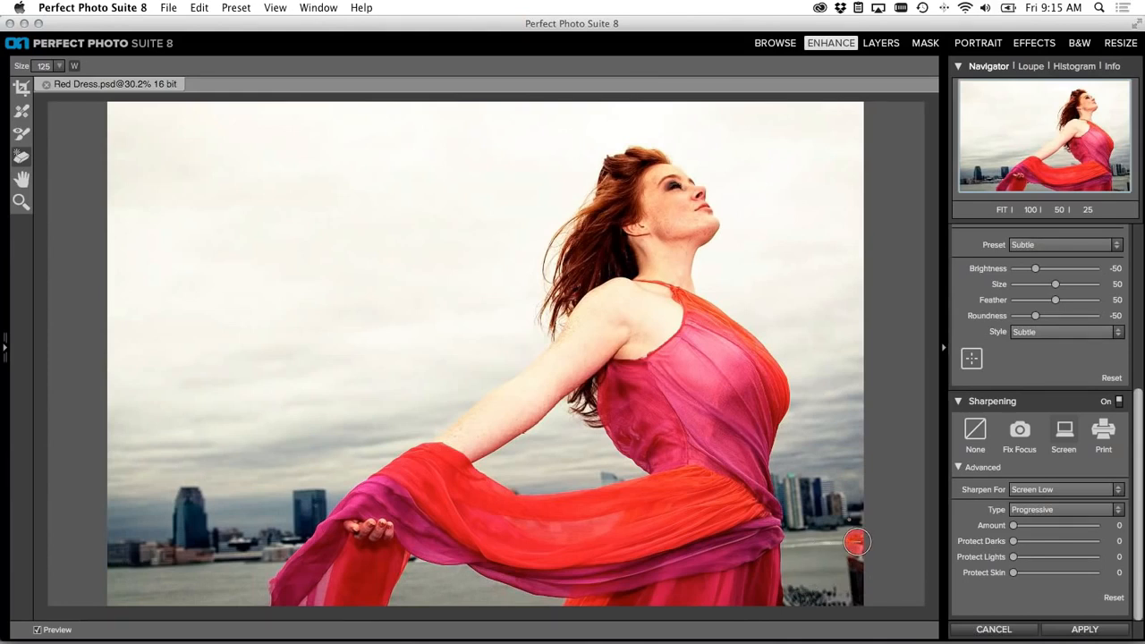
left_click_drag(856, 541, 858, 606)
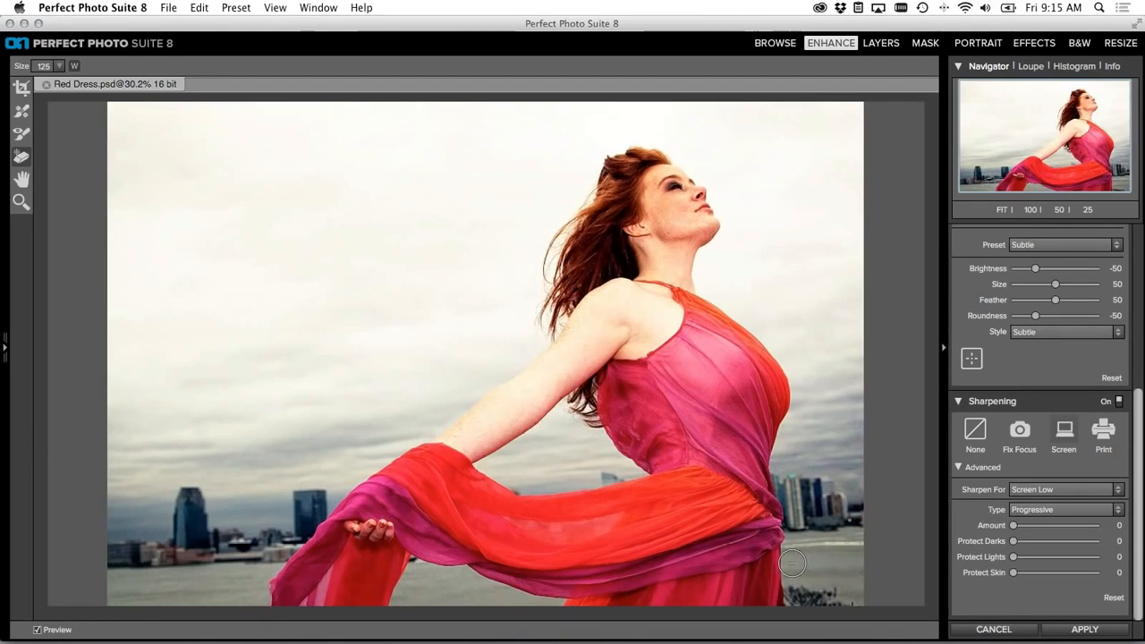
mouse_move(865, 588)
left_mouse_down()
mouse_move(832, 597)
mouse_move(784, 582)
mouse_move(787, 596)
left_mouse_up()
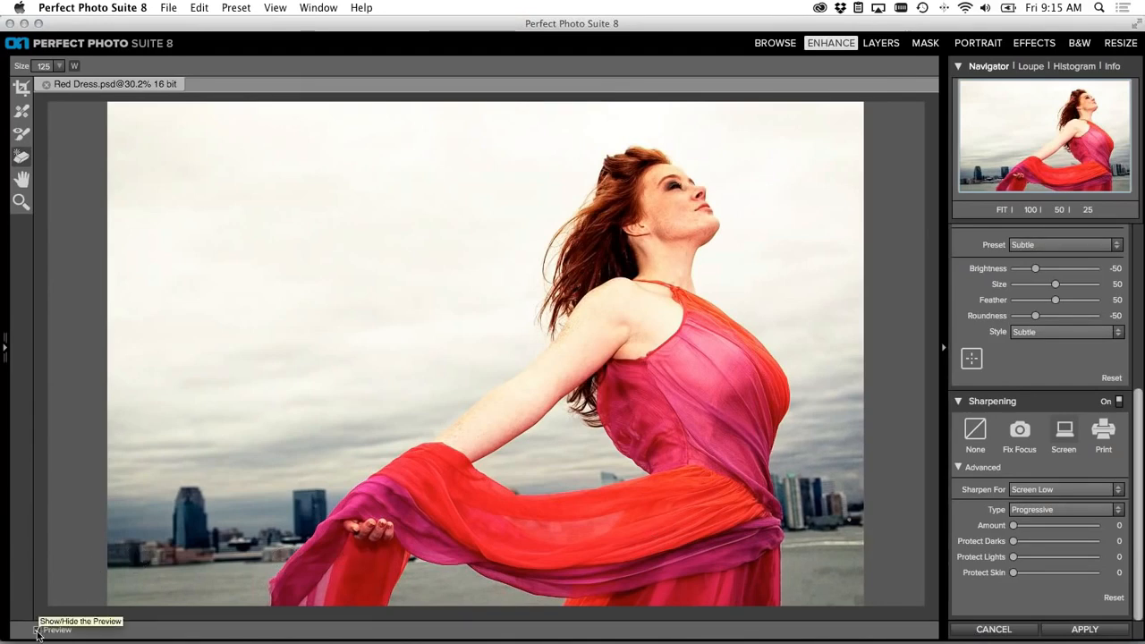
Step: Compare the enhanced photo with the original by hiding the preview and showing it again
left_click(36, 630)
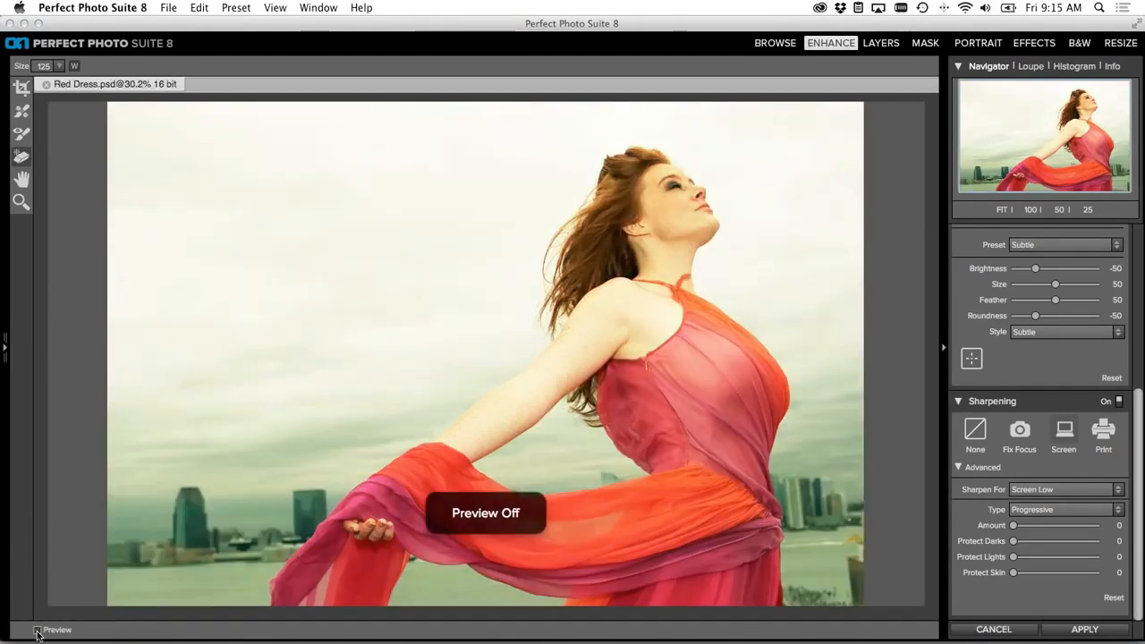
left_click(36, 630)
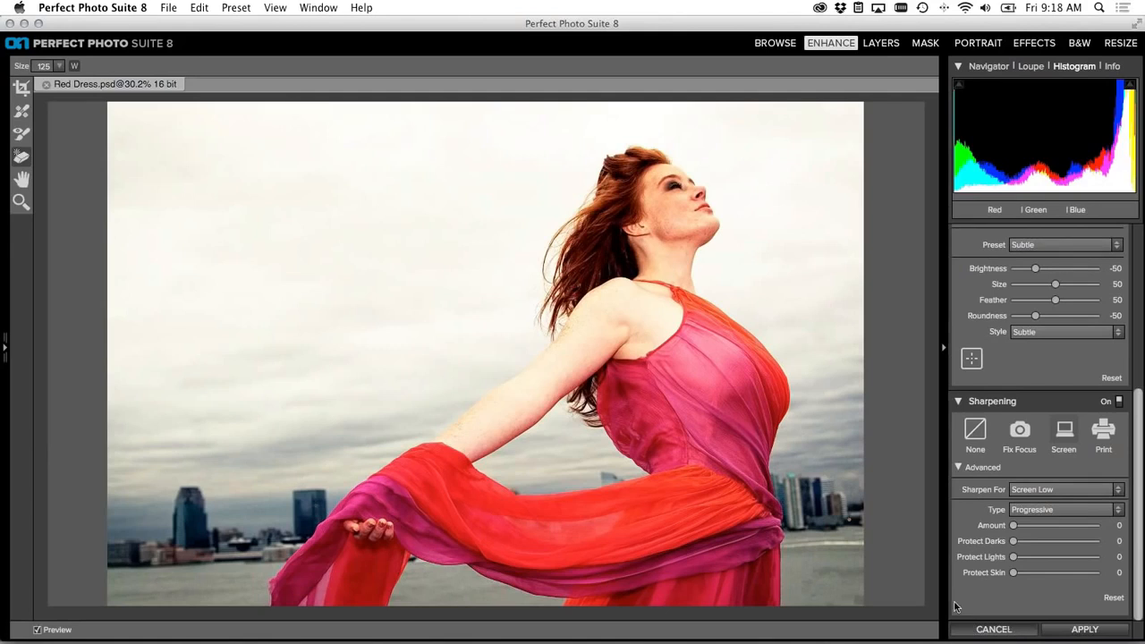
left_click(994, 629)
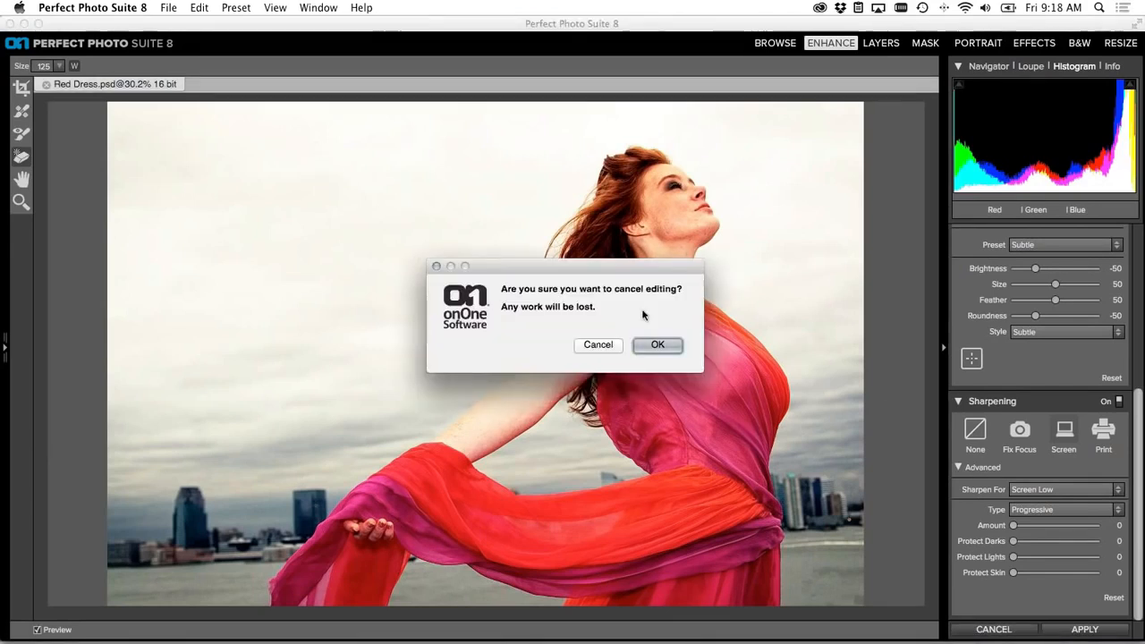
left_click(614, 348)
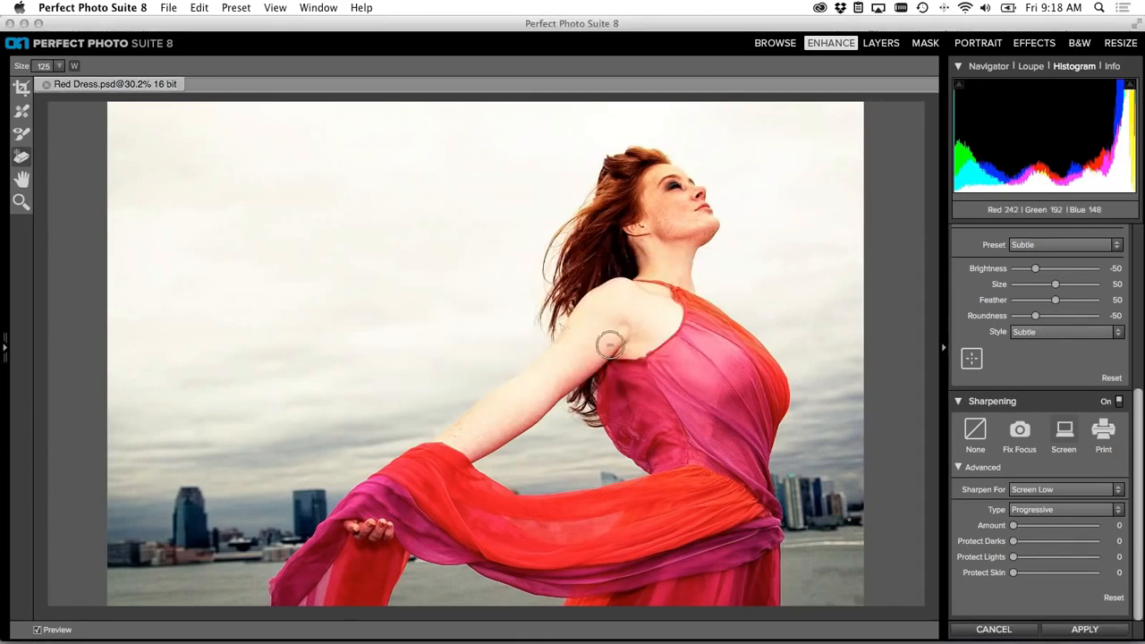
left_click(760, 612)
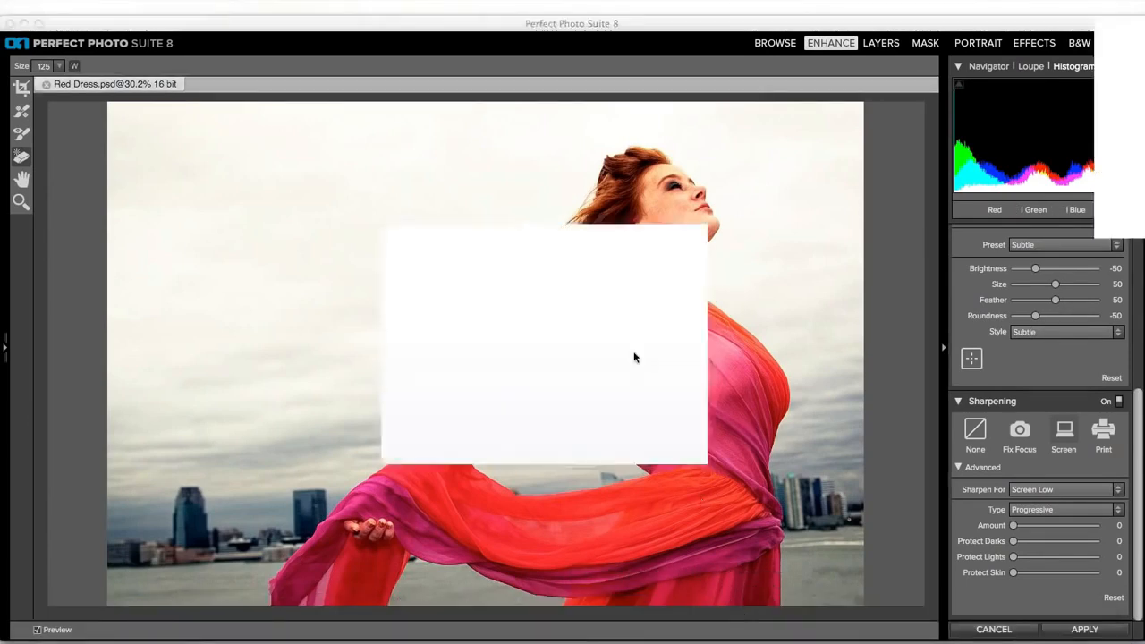
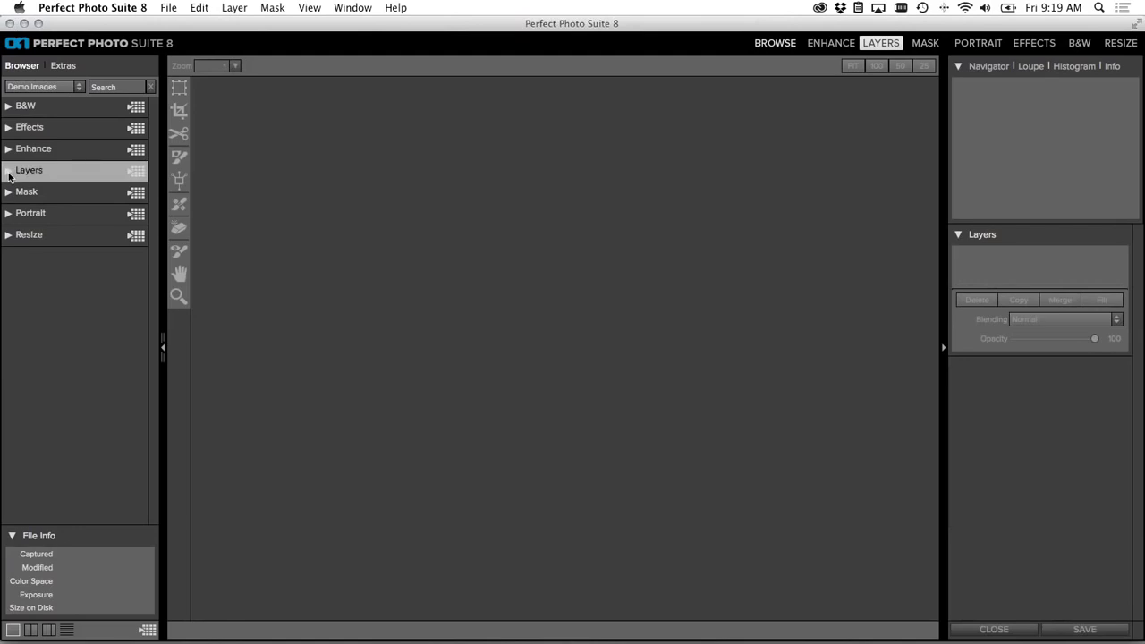
Step: Enlarge the thumbnails of the Motorcycle folder within the Layers demo images and open PLayers_Theatre_1b.psd
left_click(9, 171)
left_click(13, 324)
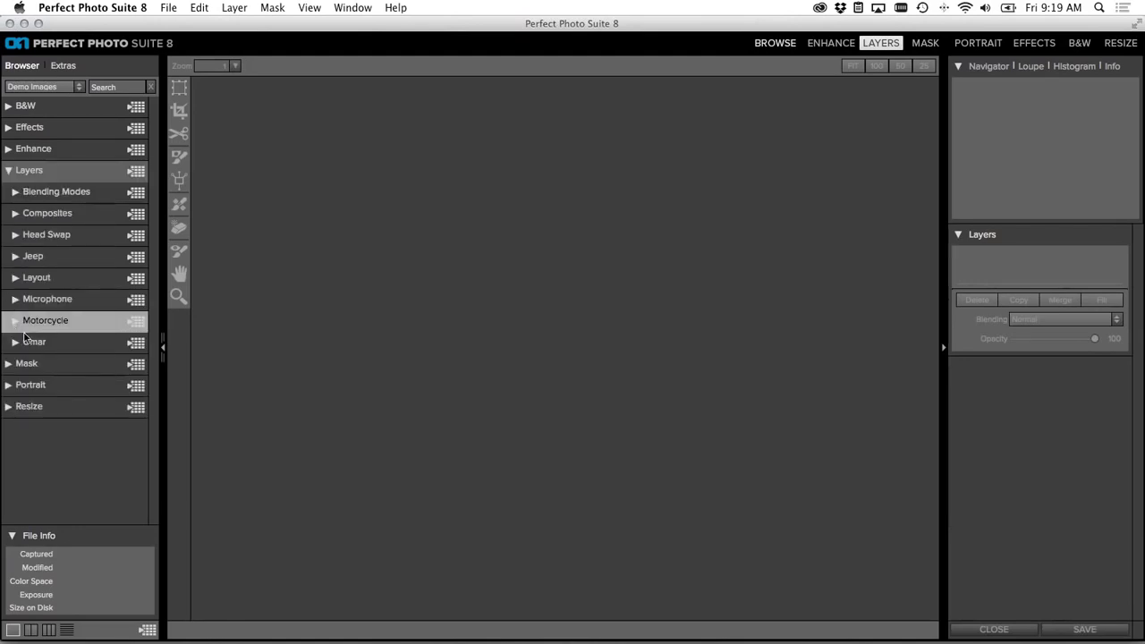
scroll(63, 361, "down", 2)
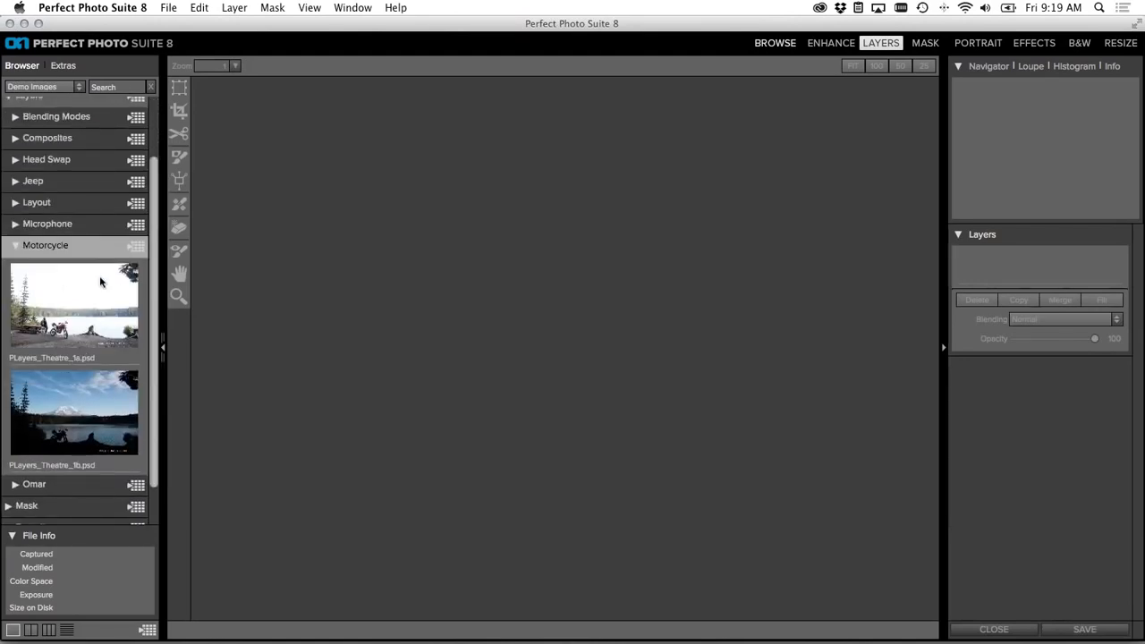
left_click(138, 244)
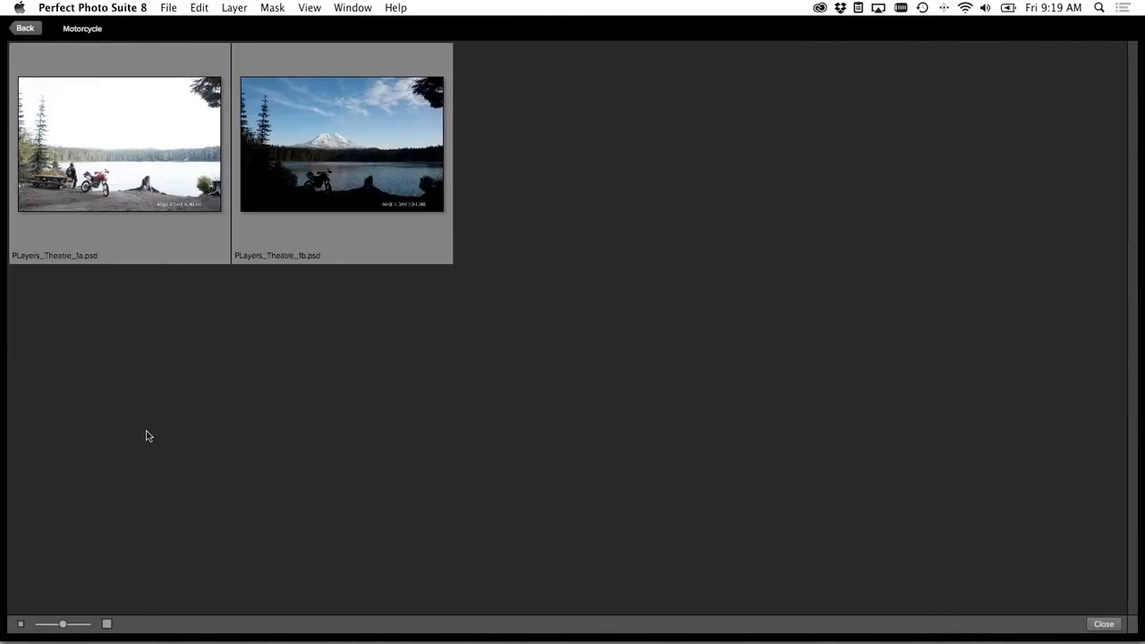
left_click_drag(73, 625, 76, 625)
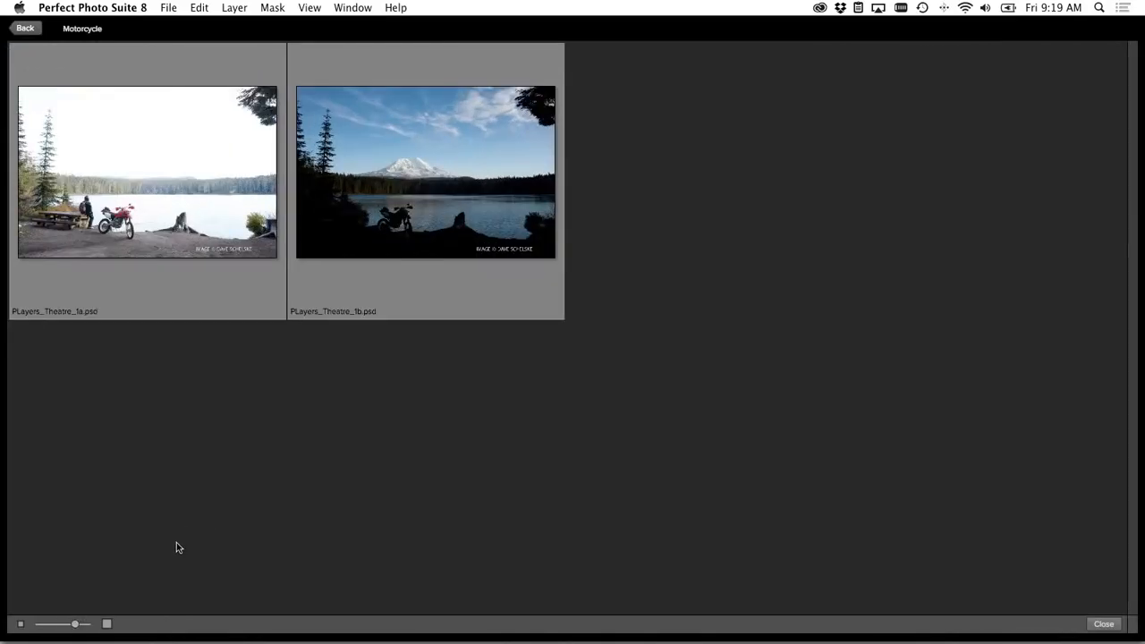
left_click_drag(77, 623, 83, 625)
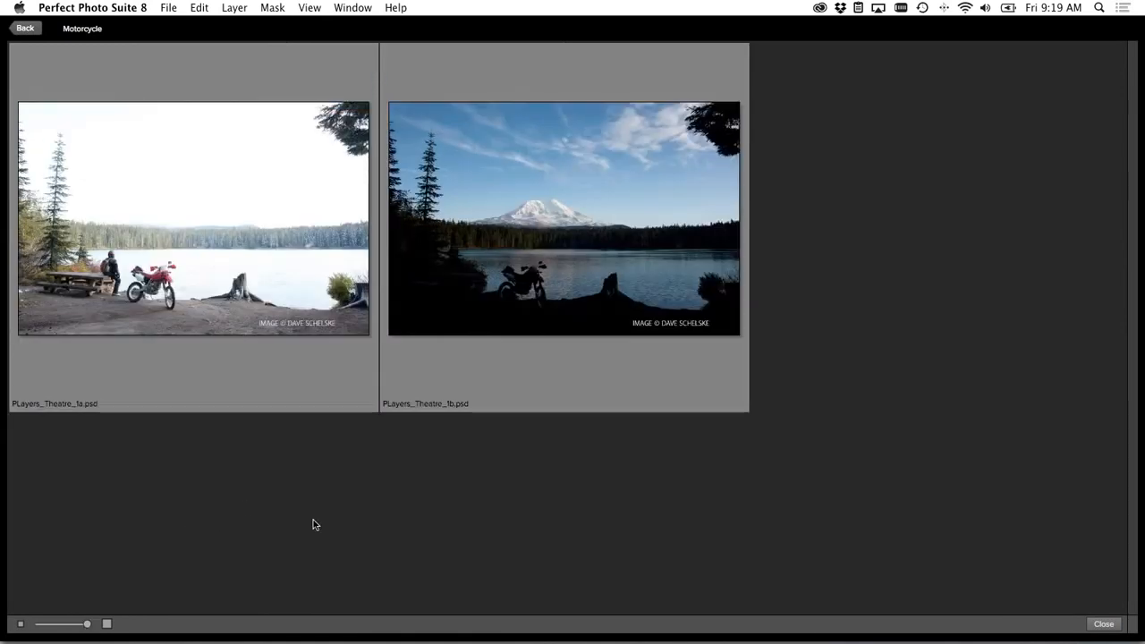
left_click(563, 232)
double_click(563, 232)
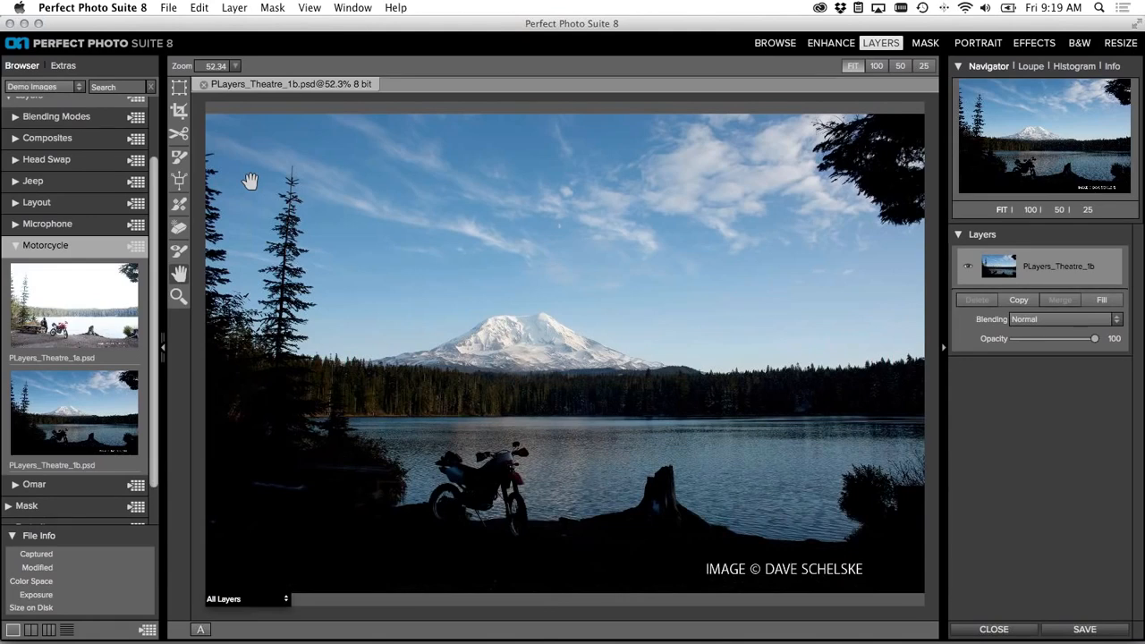
Step: Add PLayers_Theatre_1a.psd to the open image as a new layer and toggle its visibility to compare both exposures
left_click(69, 292)
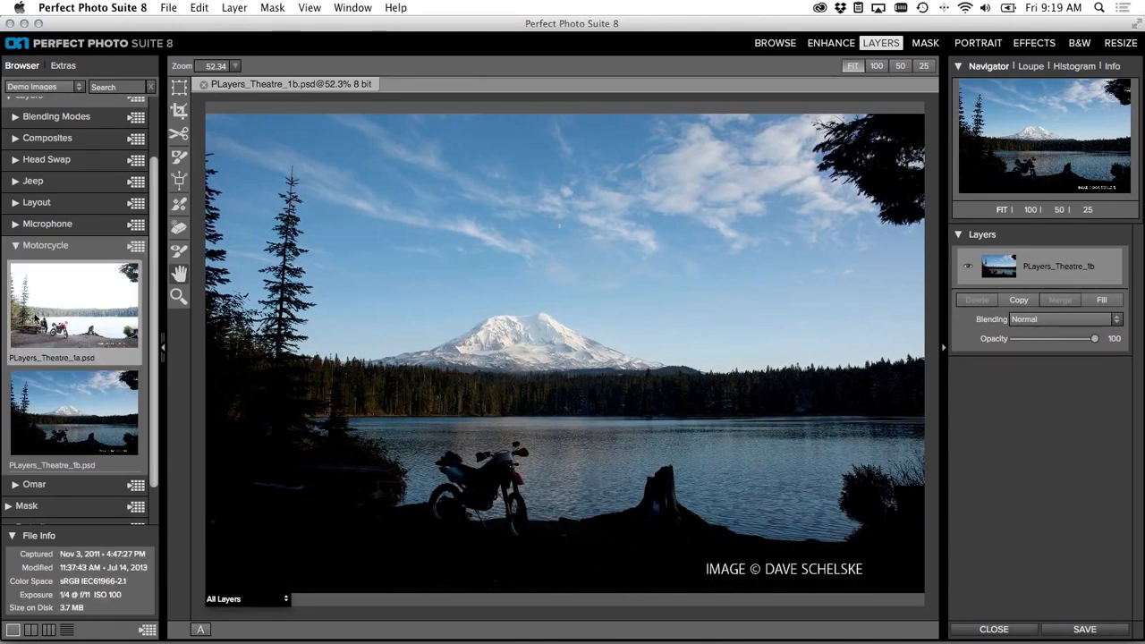
left_click_drag(34, 315, 457, 250)
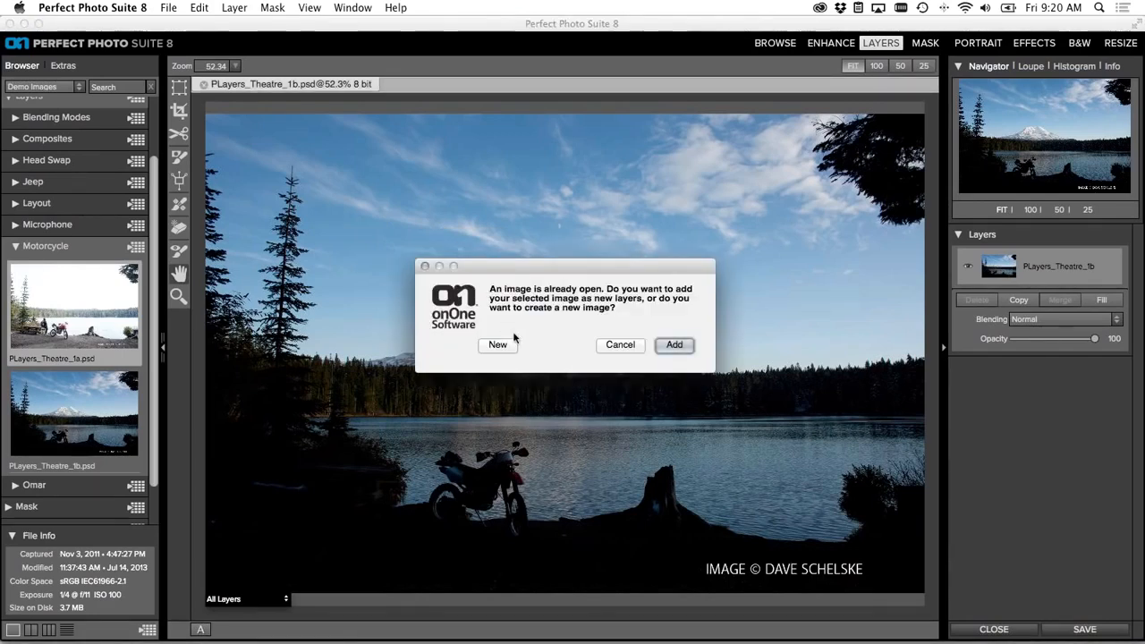
left_click(666, 345)
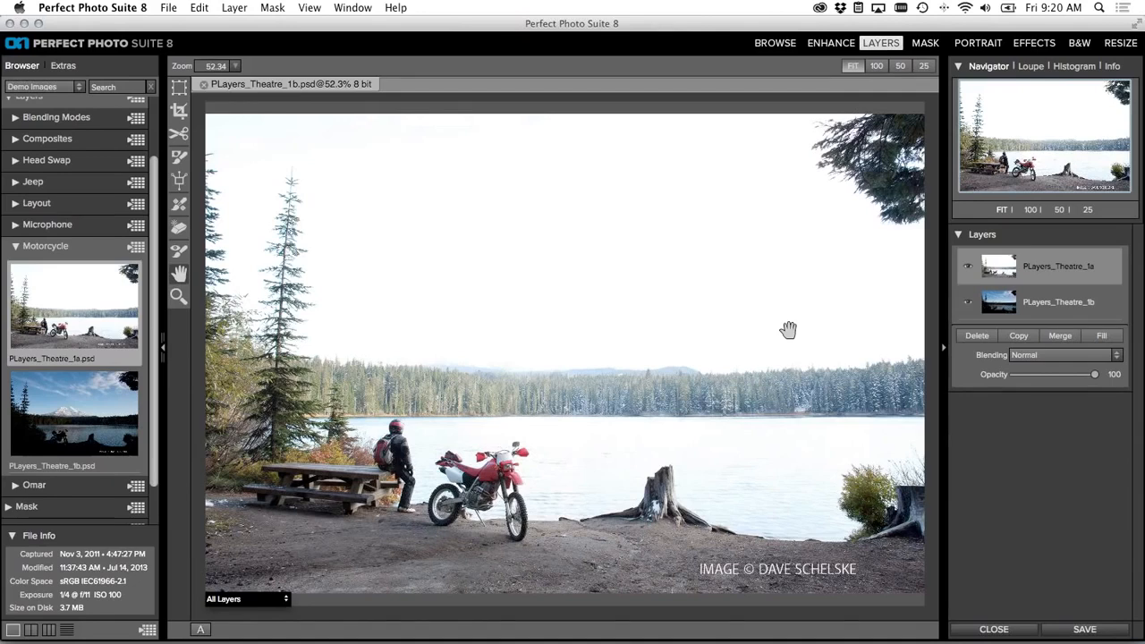
left_click(968, 267)
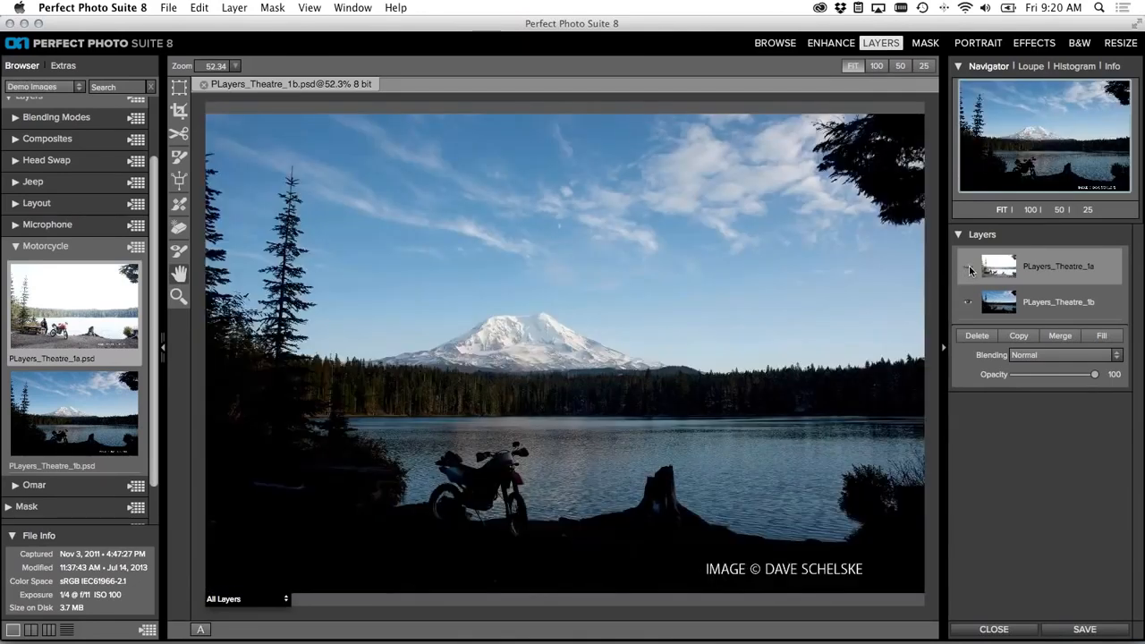
left_click(968, 267)
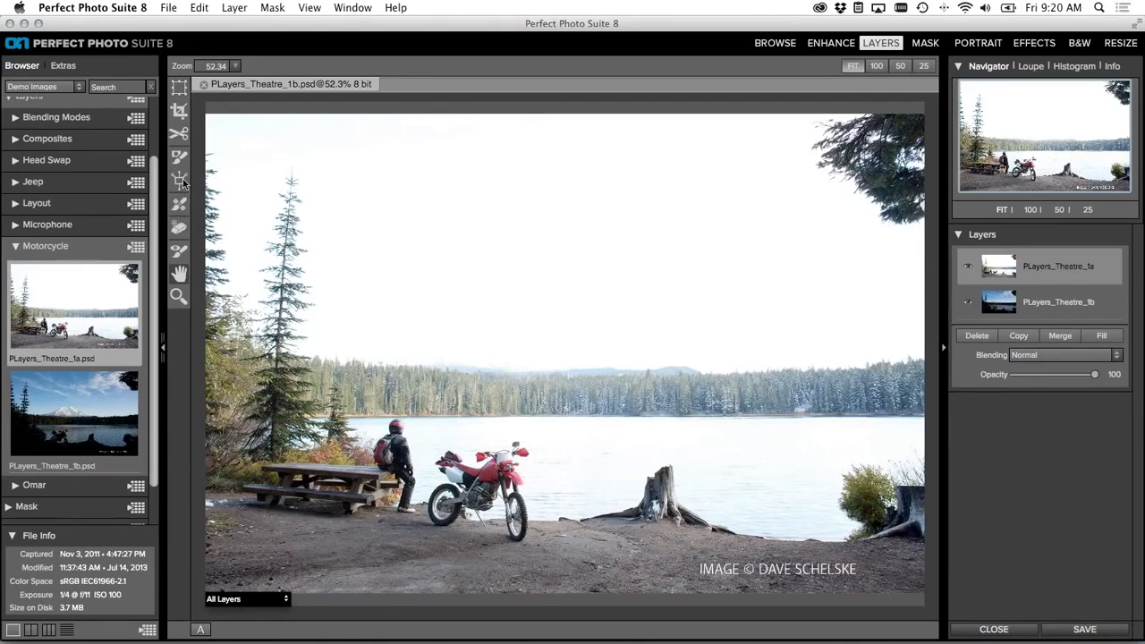
Step: Mask the PLayers_Theatre_1a layer with the Linear Top preset and display the mask in Mask-Grayscale view
left_click(179, 181)
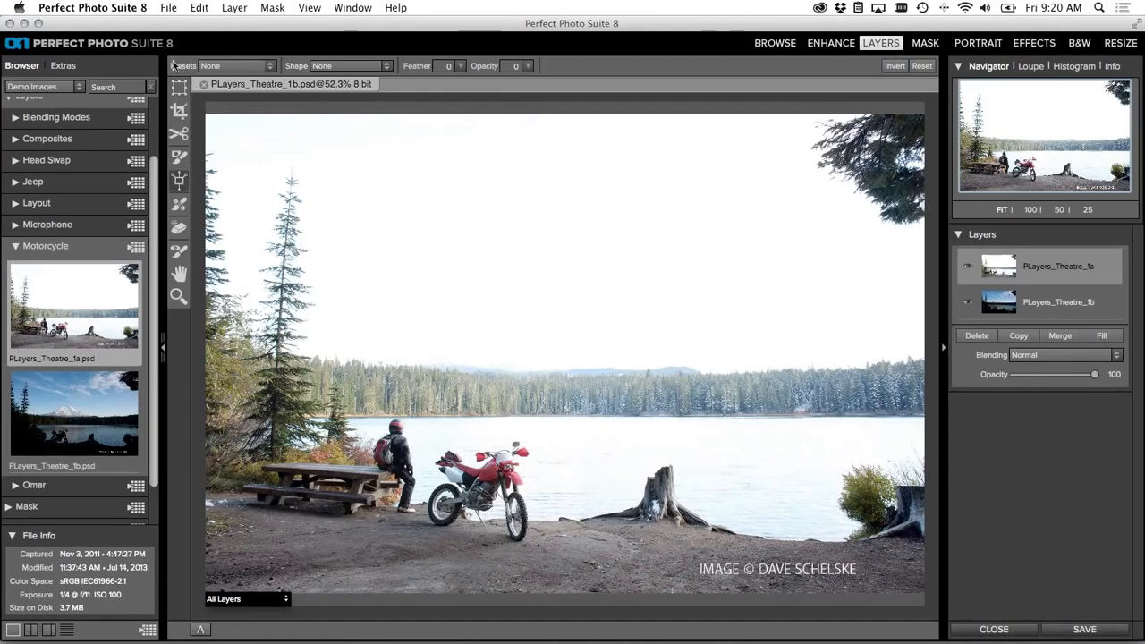
left_click(266, 68)
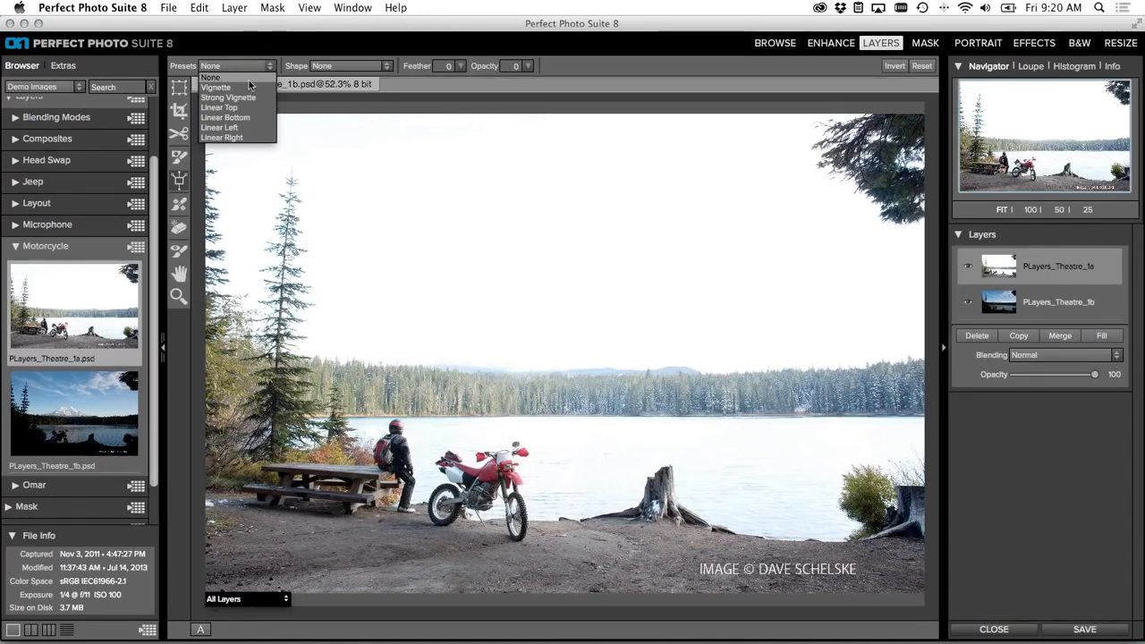
left_click(218, 108)
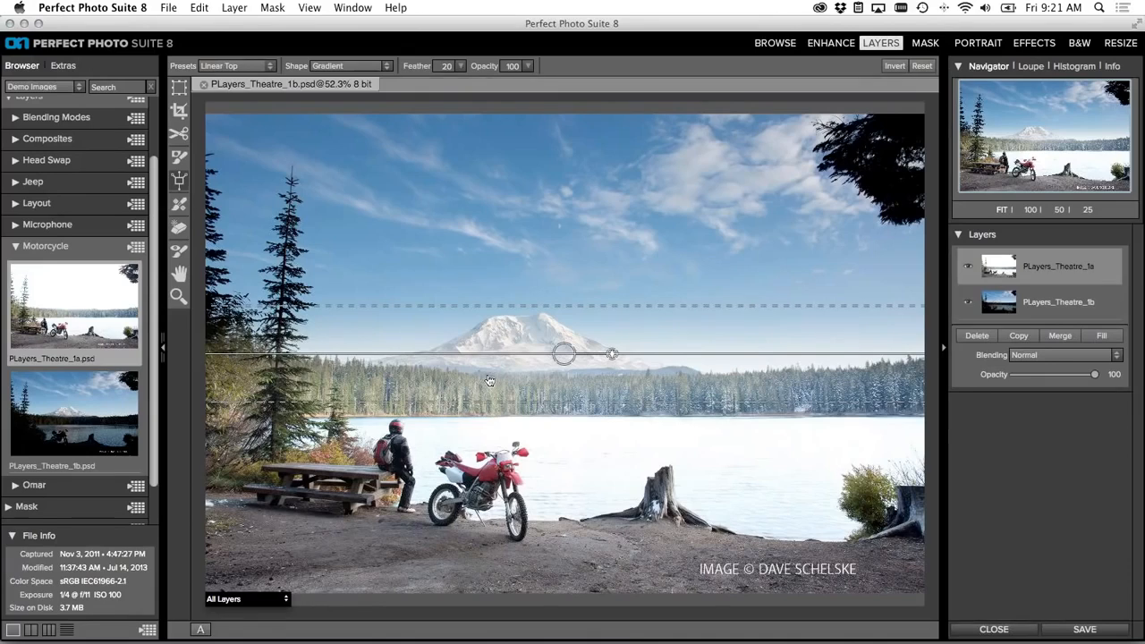
left_click(286, 599)
left_click(229, 591)
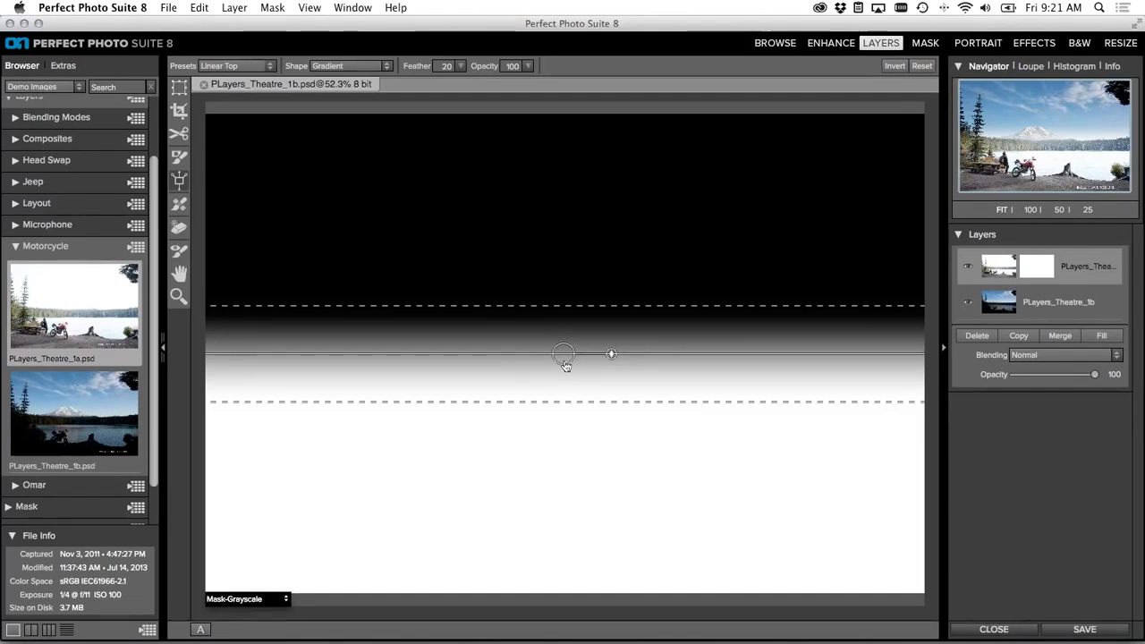
Step: Move the gradient mask slightly upward, try rotating it, and widen its feather to 53
left_click_drag(566, 363, 630, 310)
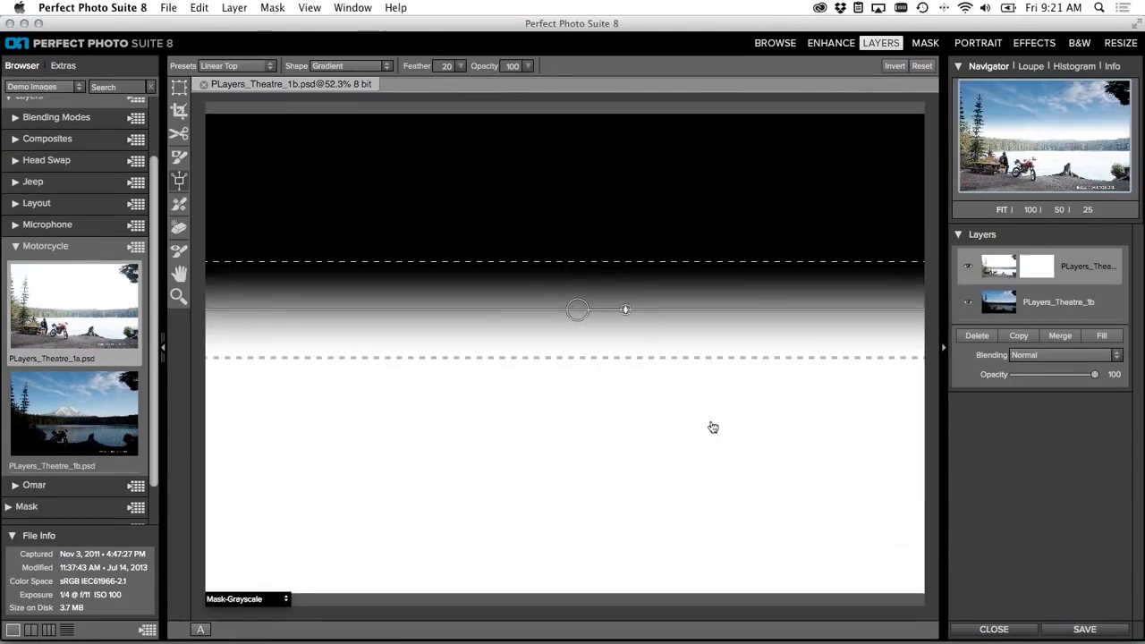
left_click_drag(625, 310, 734, 303)
left_click_drag(518, 258, 532, 193)
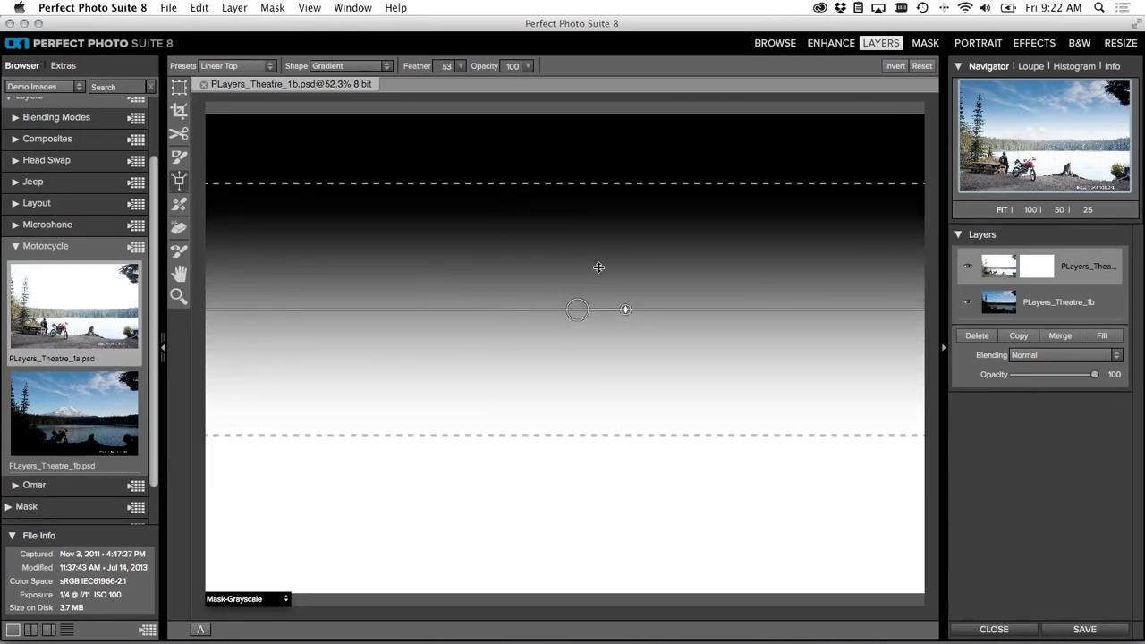
left_click_drag(578, 312, 570, 336)
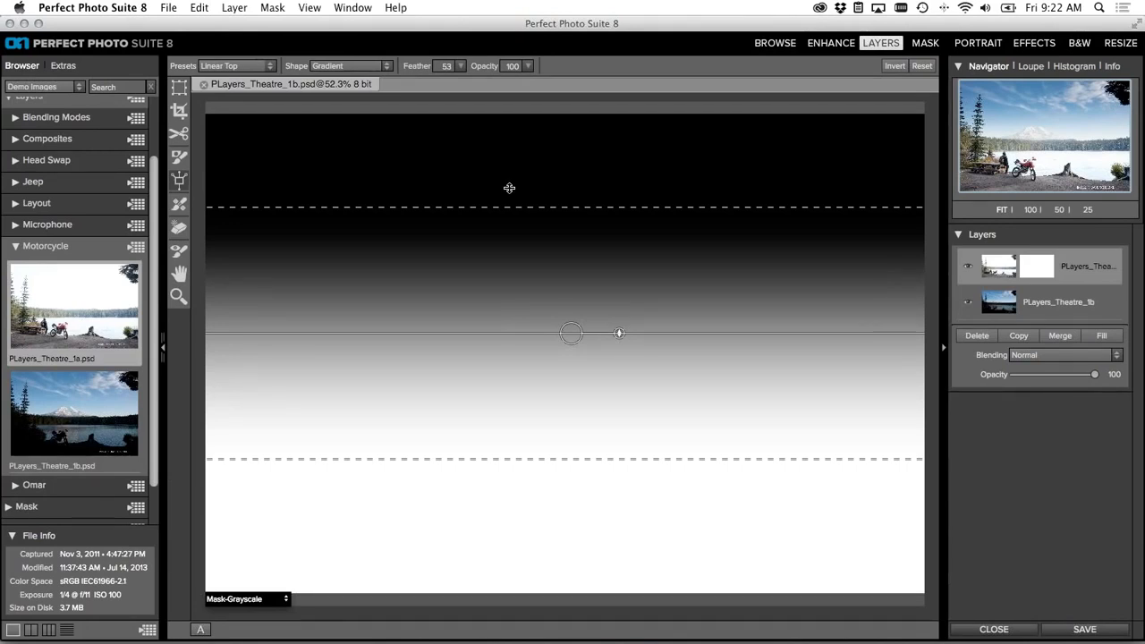
Step: Change the mask shape to Radial, shrink it to a small, slightly rotated central ellipse, and reduce its feather to 16
left_click(389, 66)
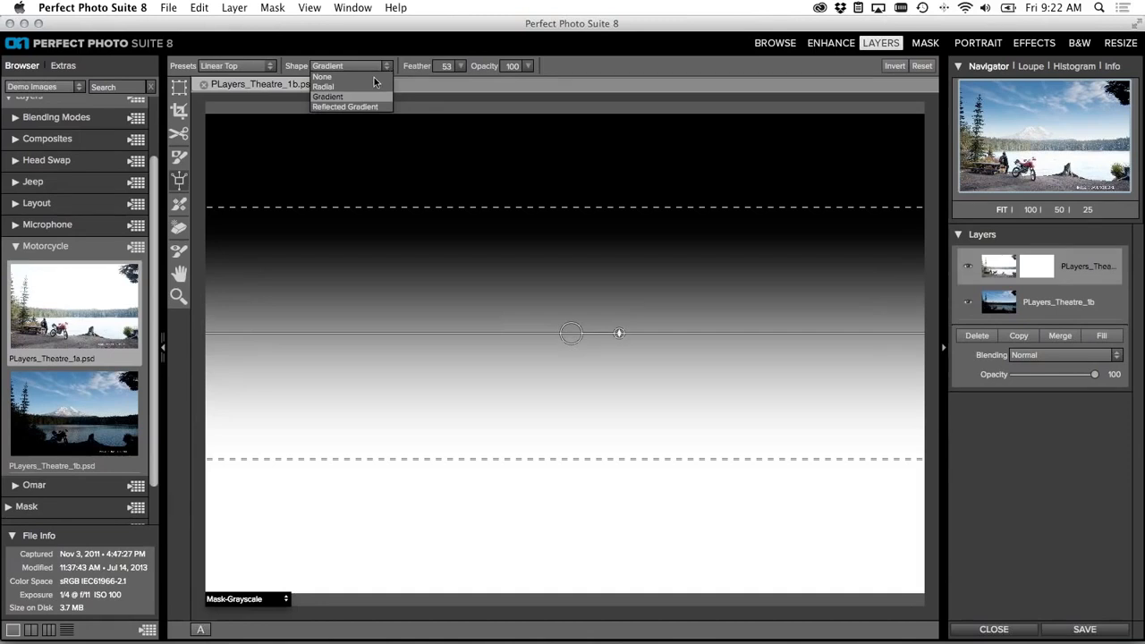
left_click(372, 85)
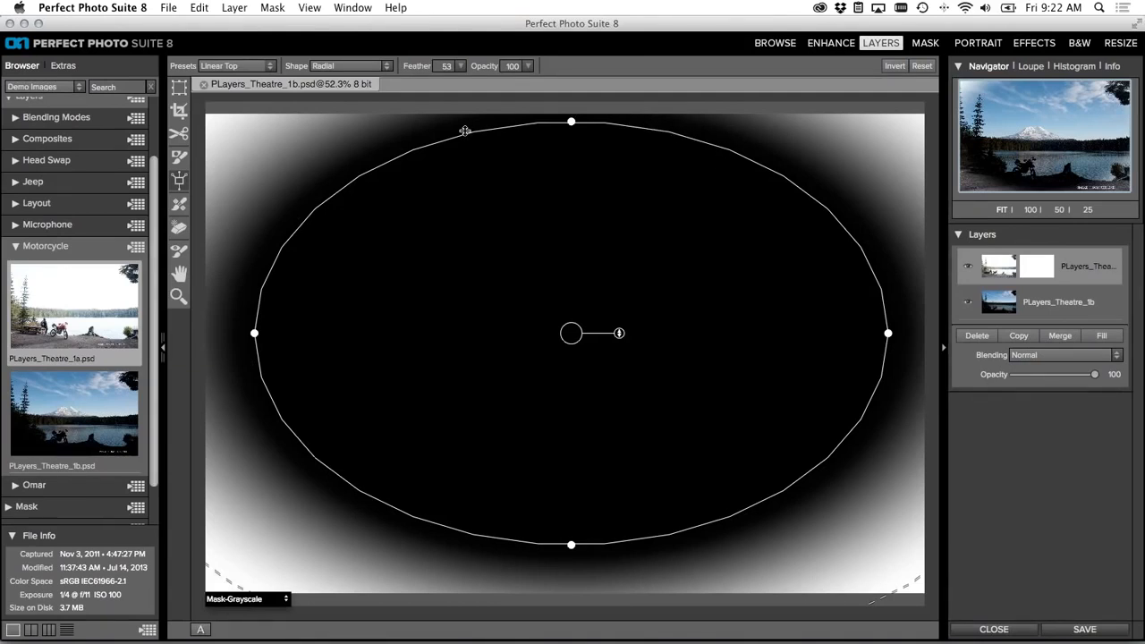
left_click_drag(698, 129, 640, 271)
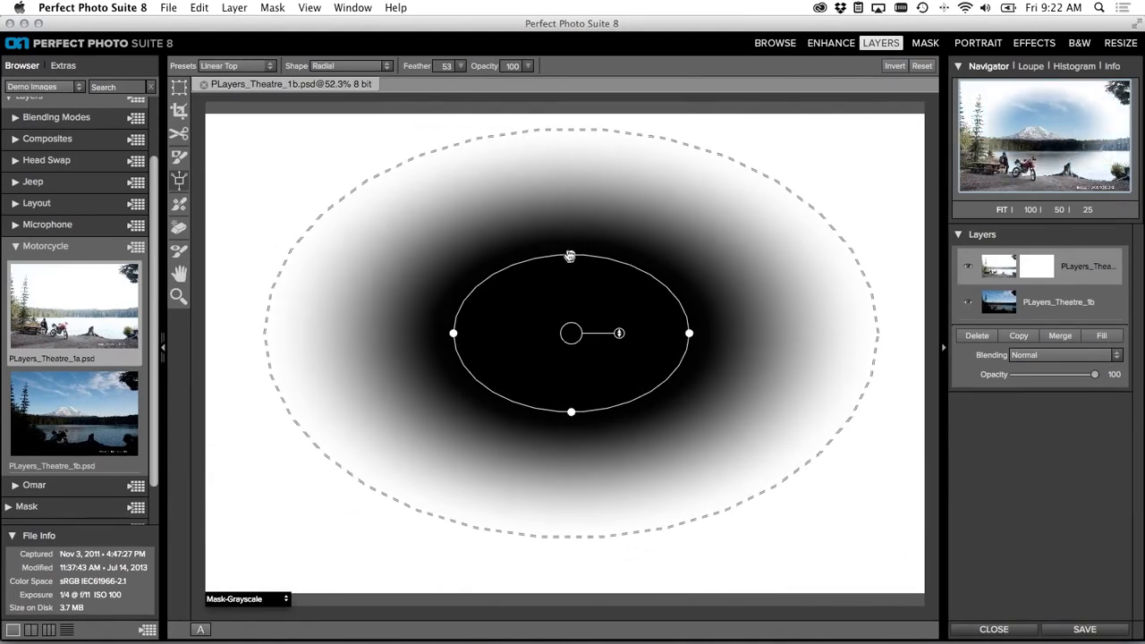
mouse_move(572, 255)
left_mouse_down()
mouse_move(577, 275)
mouse_move(572, 219)
mouse_move(578, 307)
mouse_move(573, 200)
mouse_move(572, 269)
left_mouse_up()
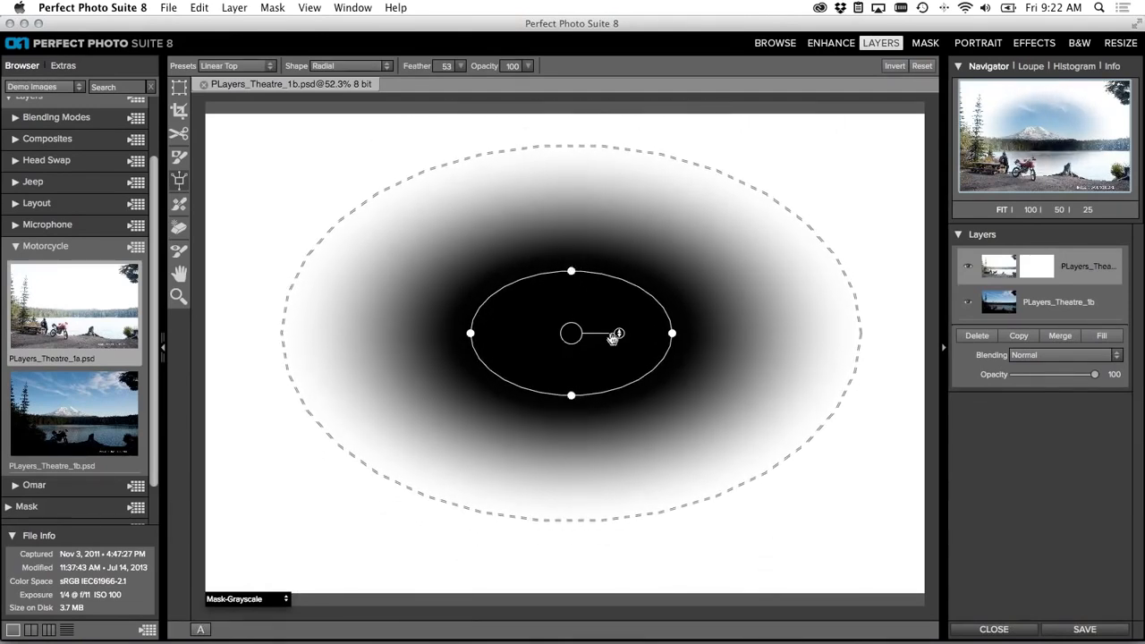
mouse_move(619, 332)
left_mouse_down()
mouse_move(603, 280)
mouse_move(626, 309)
mouse_move(621, 332)
left_mouse_up()
left_click_drag(560, 165, 551, 234)
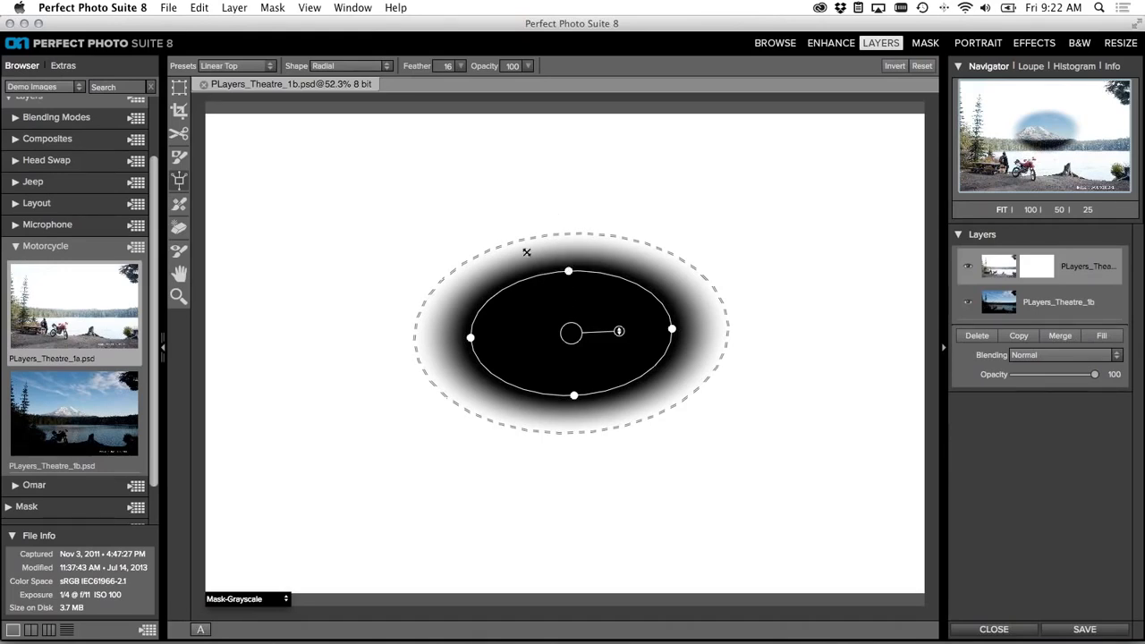
Step: Change the mask shape to Reflected Gradient
left_click(349, 65)
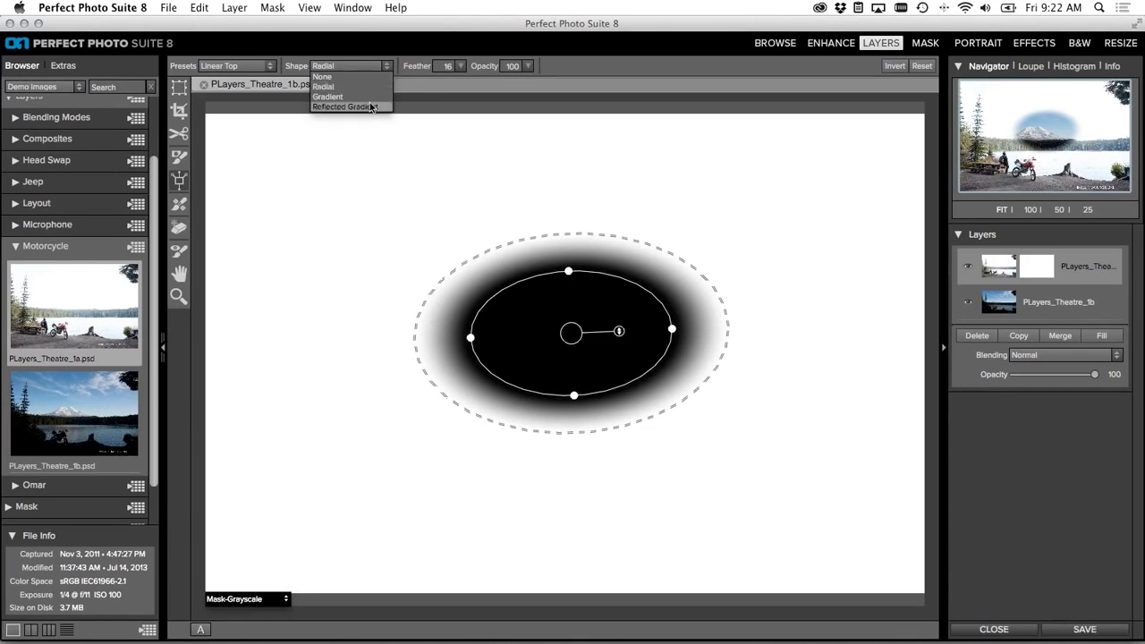
left_click(370, 107)
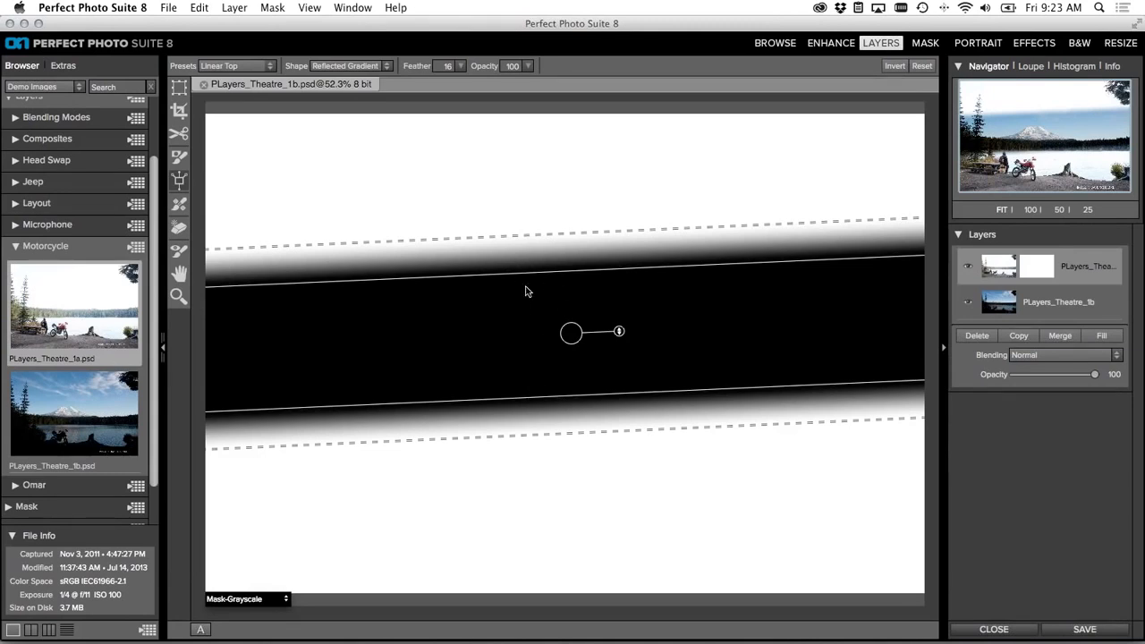
Step: Widen the reflected gradient mask and raise its feather to 26
left_click_drag(524, 273, 507, 183)
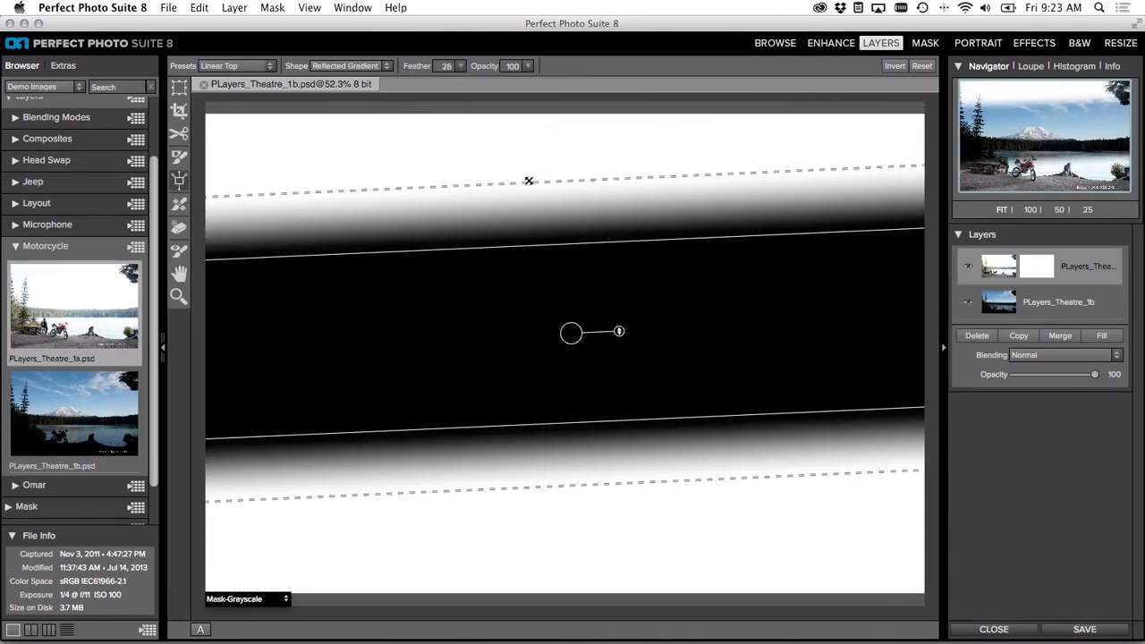
Step: Reset the gradient mask and switch the mask view back to All Layers
left_click(920, 65)
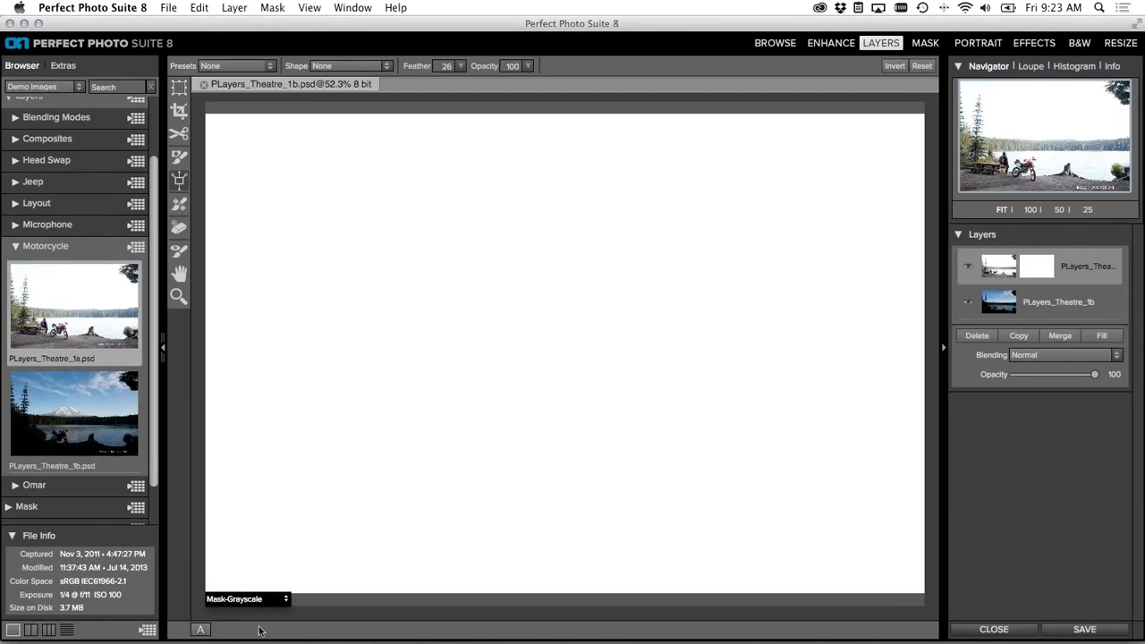
left_click(279, 598)
left_click(230, 546)
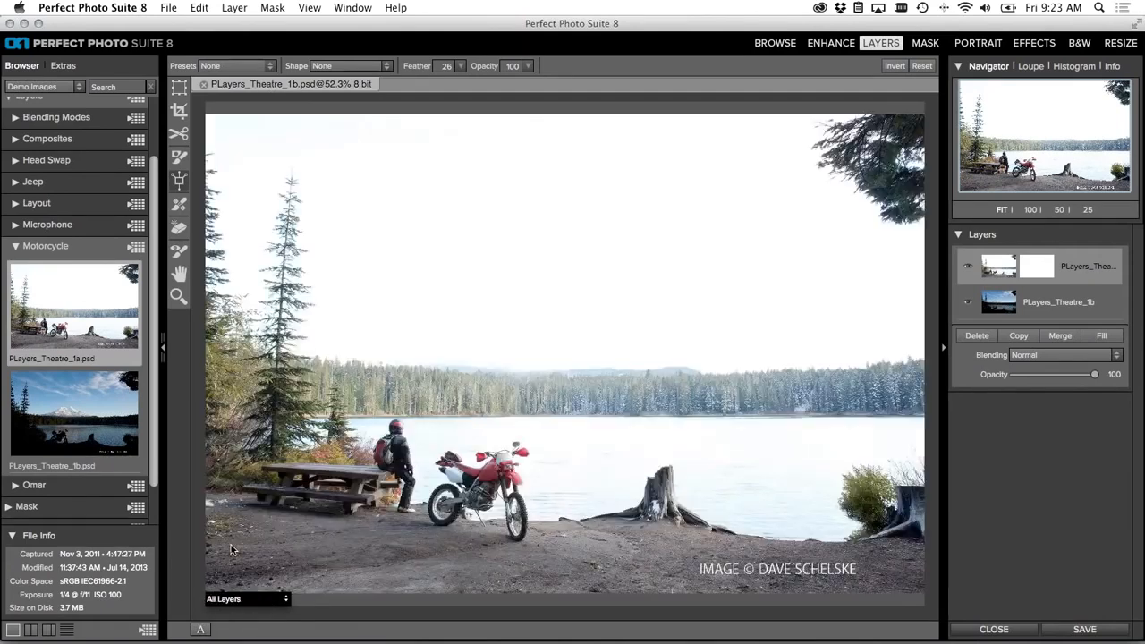
Step: Apply the Linear Top mask preset, centre the gradient on the lake's far shoreline, and widen its feather to 33
left_click(211, 66)
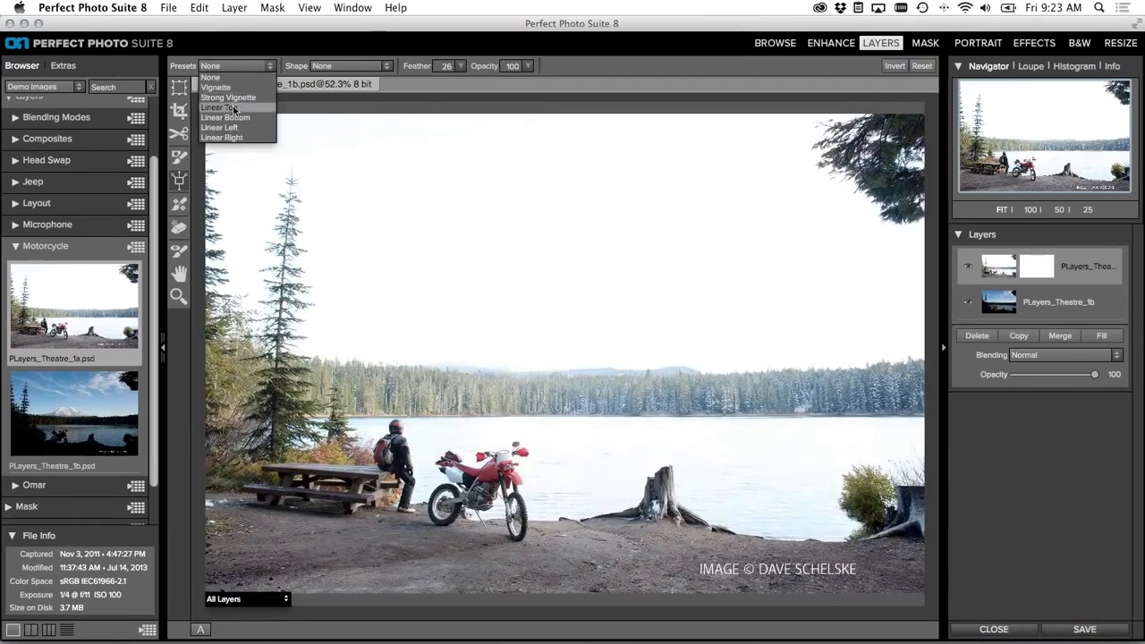
left_click(232, 107)
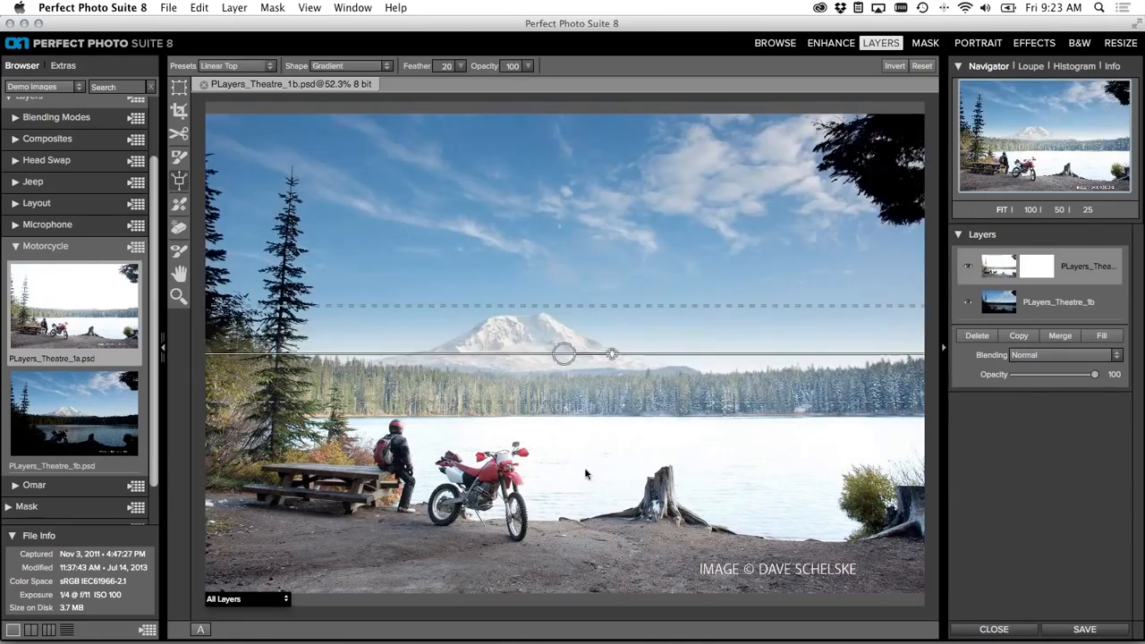
left_click_drag(569, 363, 609, 419)
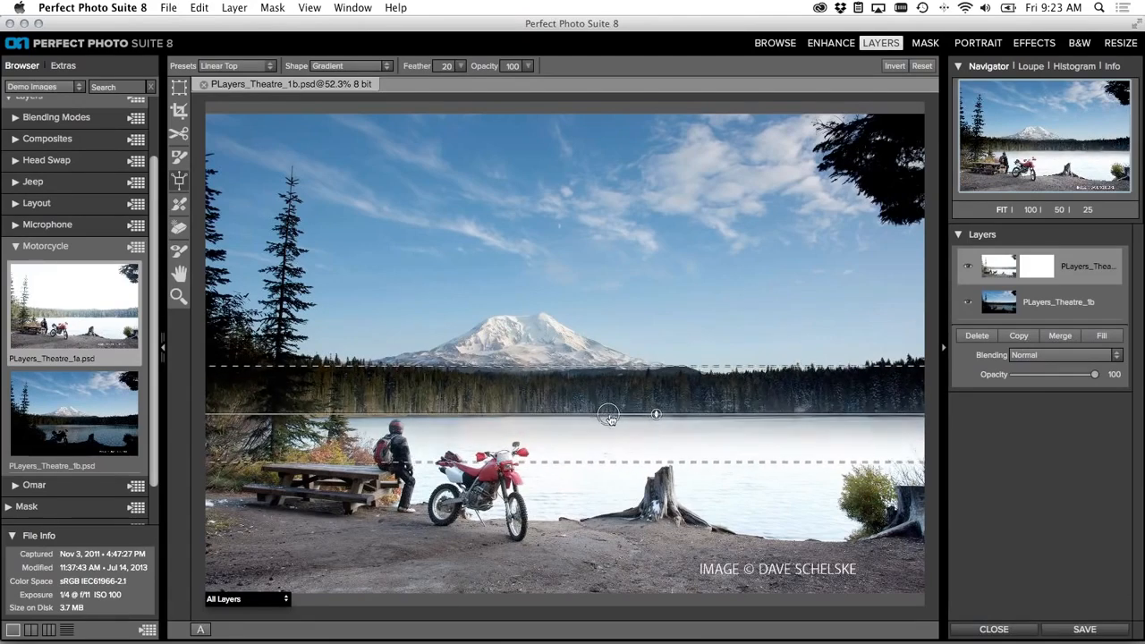
left_click_drag(609, 365, 610, 335)
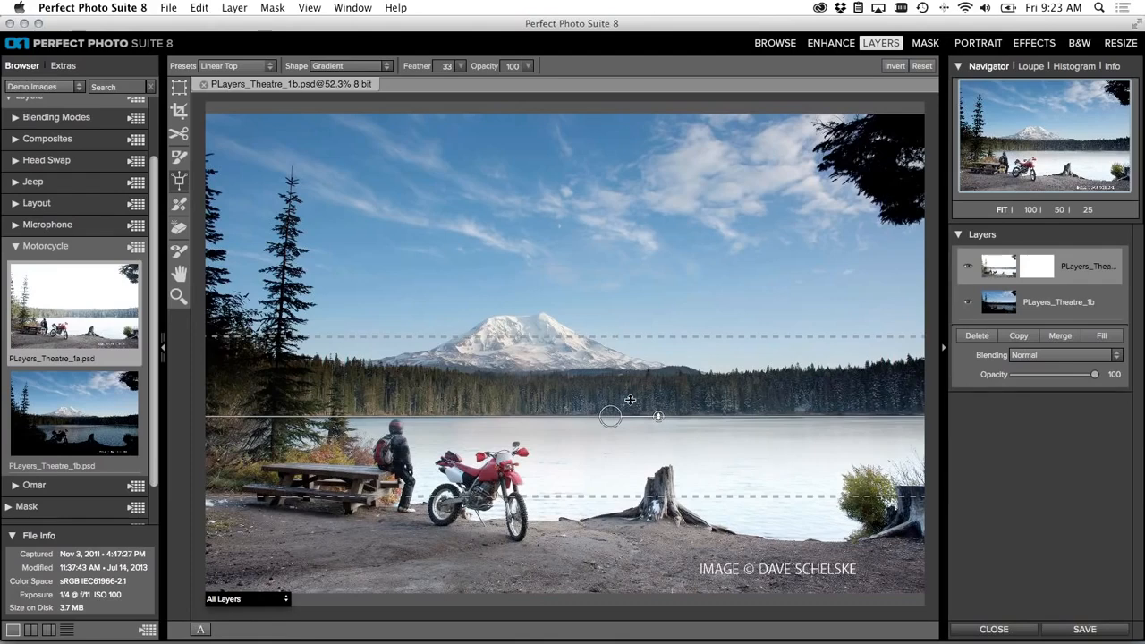
left_click_drag(610, 416, 613, 418)
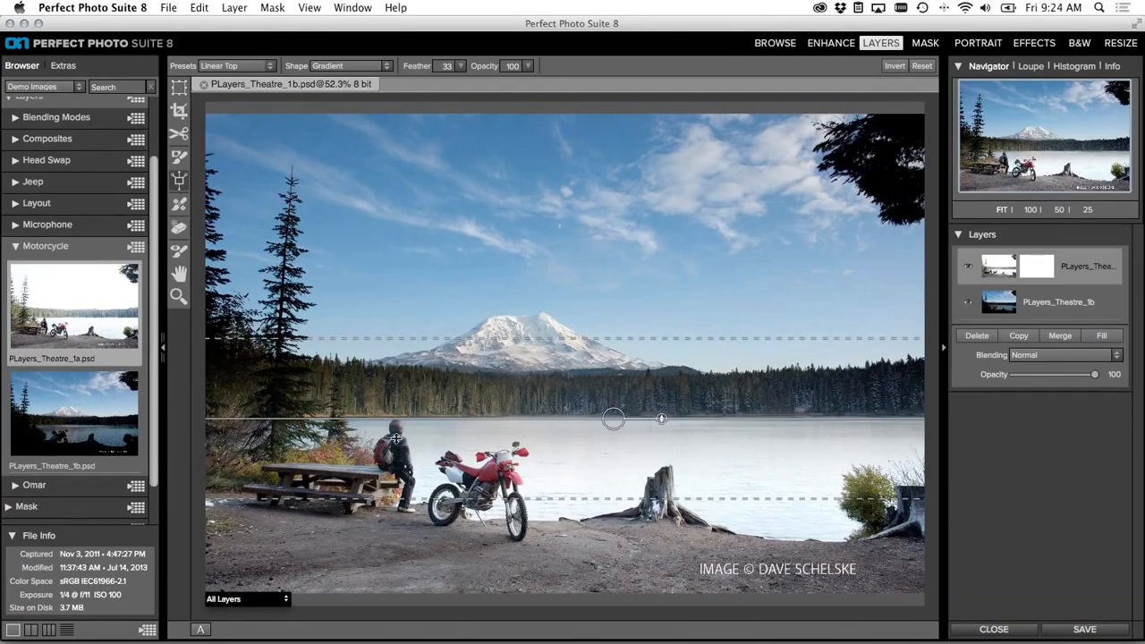
Step: Set up the masking brush with Perfect Brush enabled, a size of 40, and Paint In mode
left_click(179, 157)
left_click(497, 67)
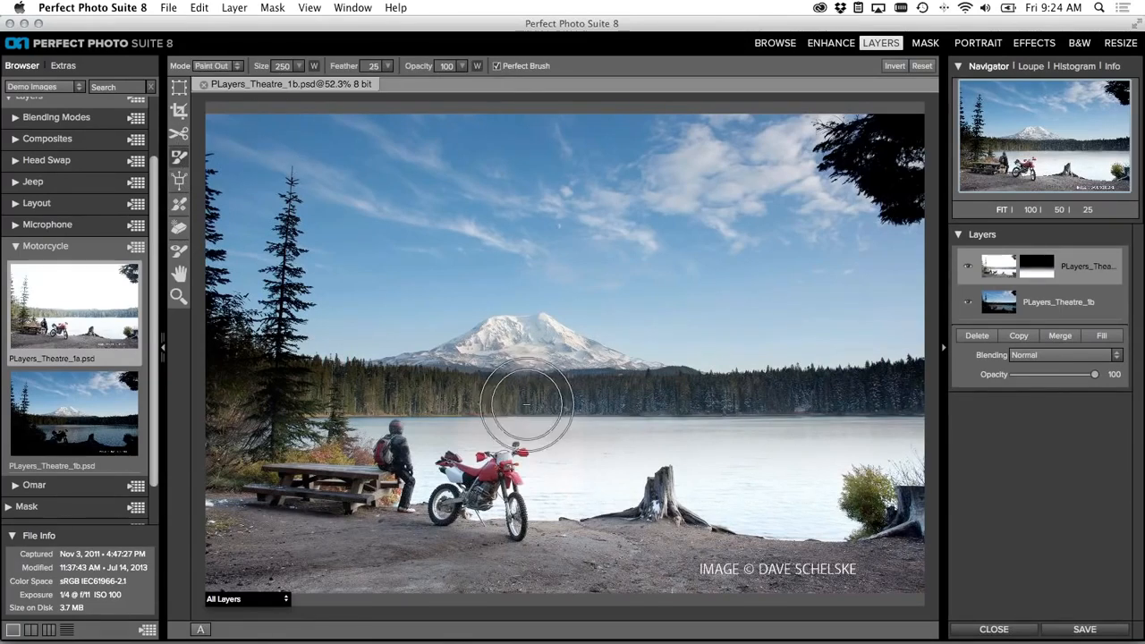
key("bracketleft")
key("bracketleft")
key("bracketleft")
key("bracketleft")
key("bracketleft")
key("bracketleft")
key("bracketleft")
key("bracketleft")
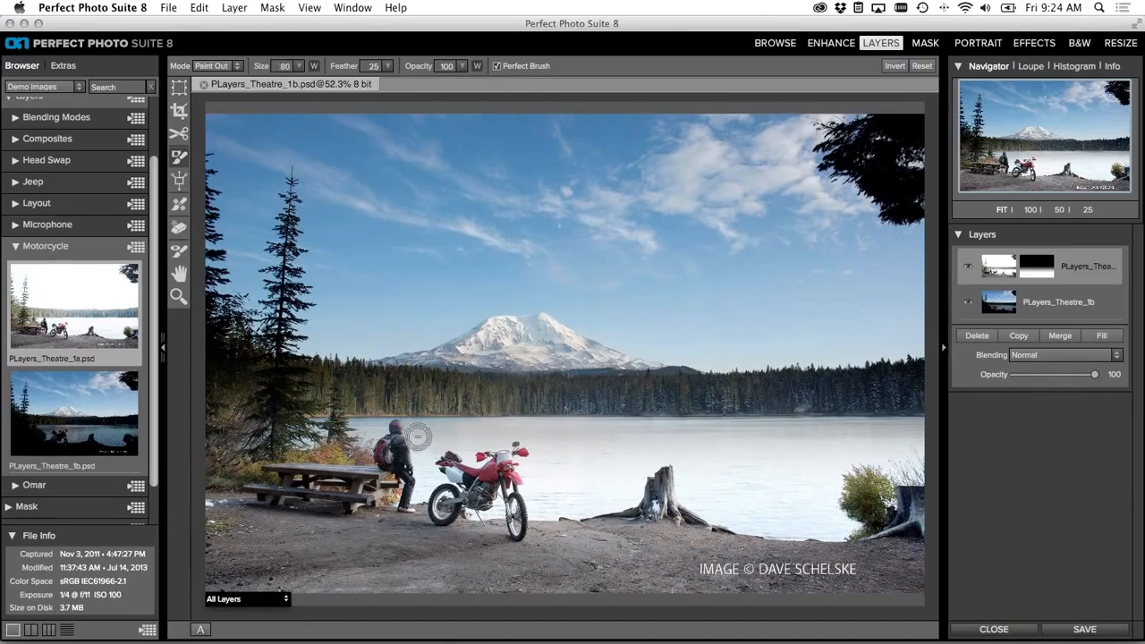
key("bracketleft")
key("x")
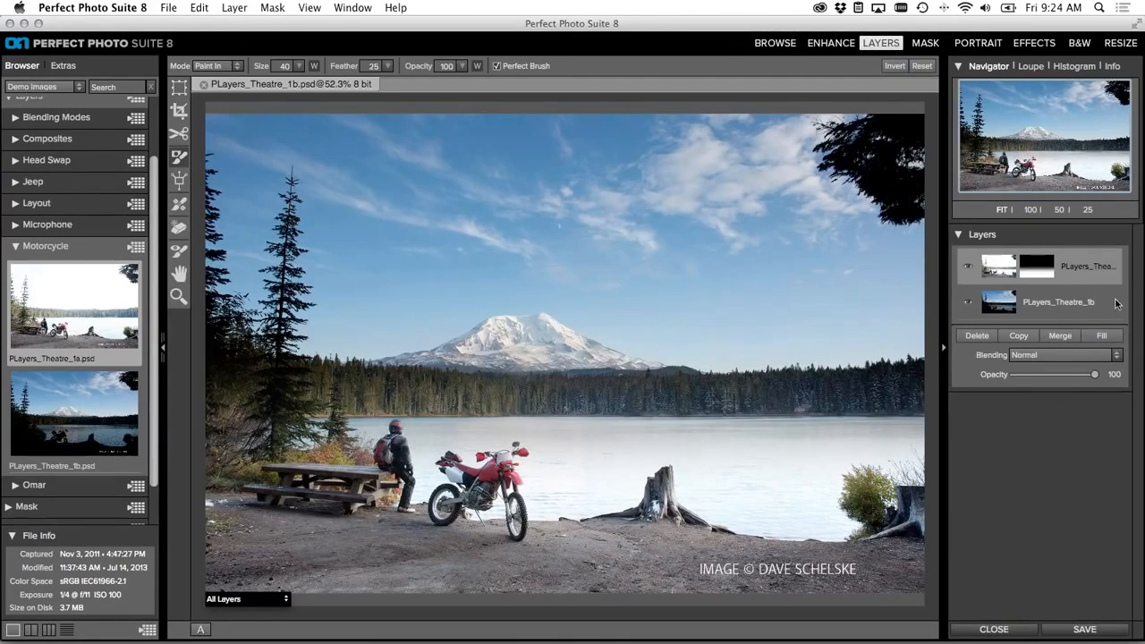
Step: Merge the two layers and remove the tree stump at the water's edge with the Perfect Eraser at size 70
left_click(1061, 336)
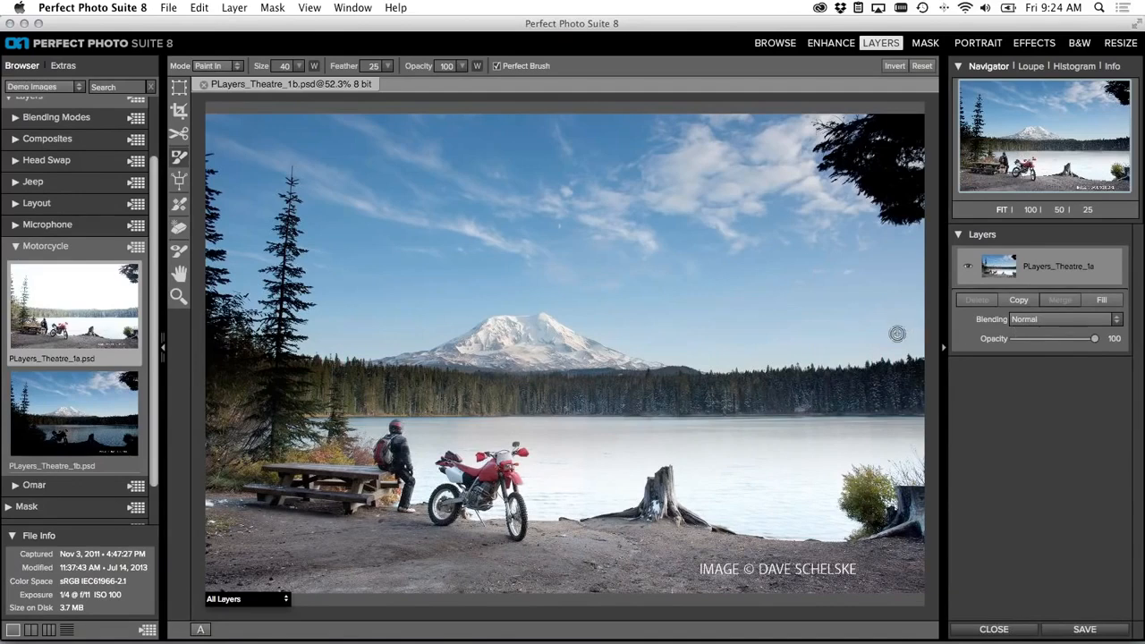
left_click(179, 228)
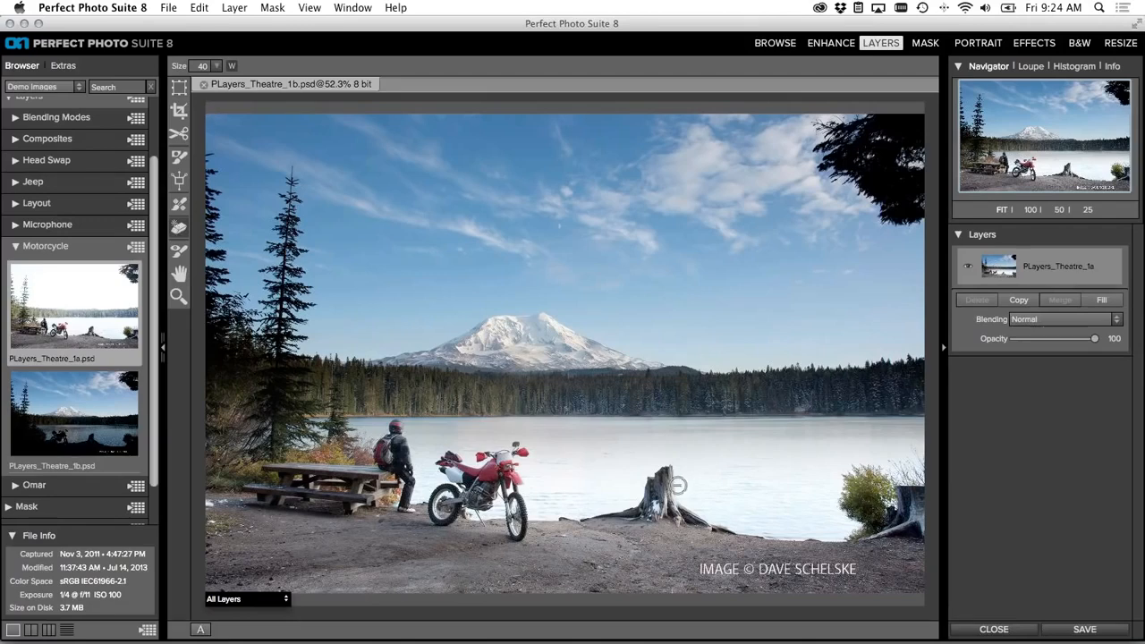
key("bracketright")
key("bracketright")
key("bracketright")
key("bracketright")
key("bracketright")
key("bracketleft")
key("bracketleft")
mouse_move(584, 521)
left_mouse_down()
mouse_move(637, 504)
mouse_move(663, 472)
mouse_move(680, 517)
mouse_move(724, 529)
mouse_move(619, 517)
mouse_move(657, 517)
mouse_move(660, 504)
left_mouse_up()
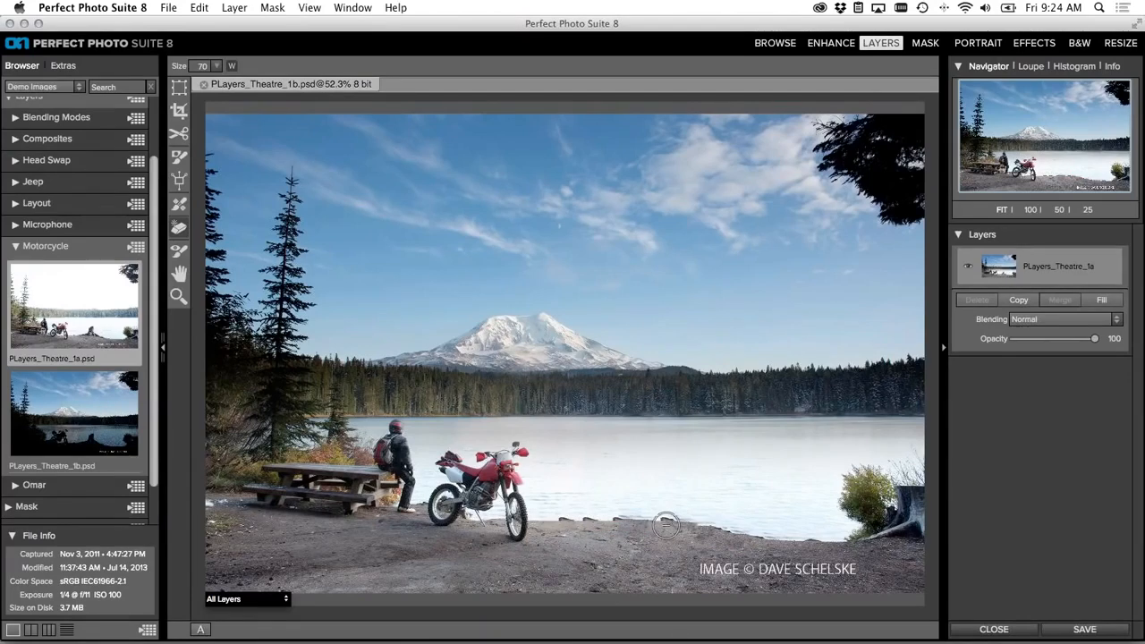
Step: Smooth the leftover jagged shoreline where the stump stood with the Perfect Eraser at size 50
key("bracketleft")
key("bracketleft")
left_click_drag(666, 520, 551, 522)
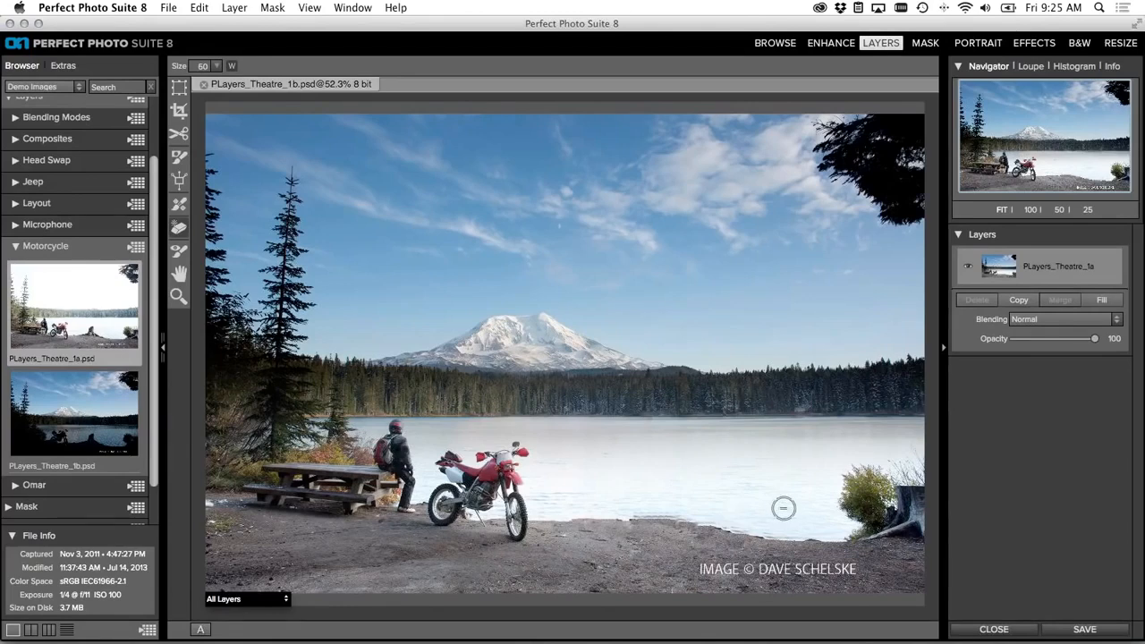
Step: Remove the bush and stump at the photo's right edge with the Perfect Eraser at size 100
key("bracketright")
key("bracketright")
key("bracketright")
key("bracketright")
key("bracketright")
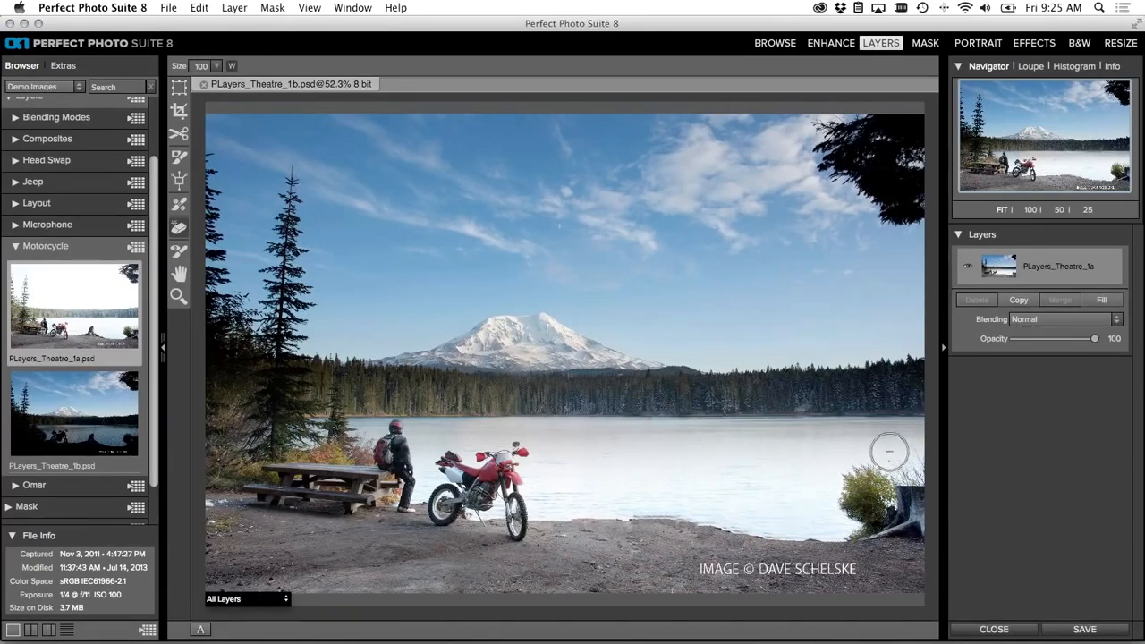
mouse_move(889, 450)
left_mouse_down()
mouse_move(913, 474)
mouse_move(872, 469)
mouse_move(854, 502)
mouse_move(876, 532)
mouse_move(913, 514)
mouse_move(881, 487)
mouse_move(902, 495)
mouse_move(888, 450)
left_mouse_up()
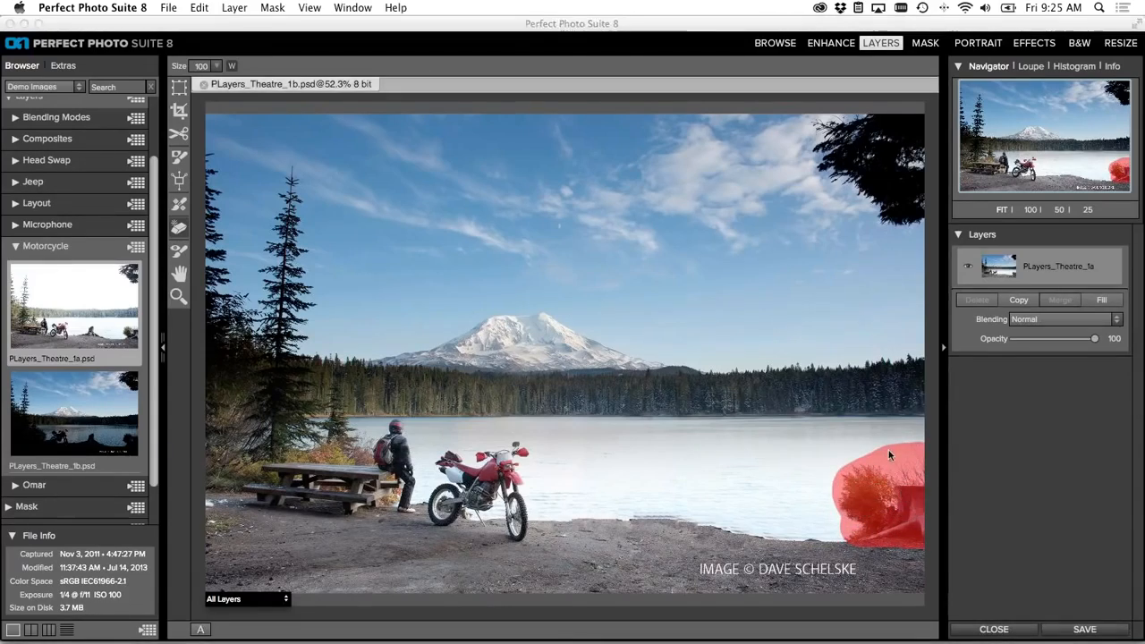
Step: Erase the overhanging tree branches from the upper-right sky and touch up the clouds there
mouse_move(905, 126)
left_mouse_down()
mouse_move(818, 129)
mouse_move(827, 179)
mouse_move(883, 212)
mouse_move(908, 197)
mouse_move(898, 117)
mouse_move(872, 170)
mouse_move(911, 139)
mouse_move(886, 154)
left_mouse_up()
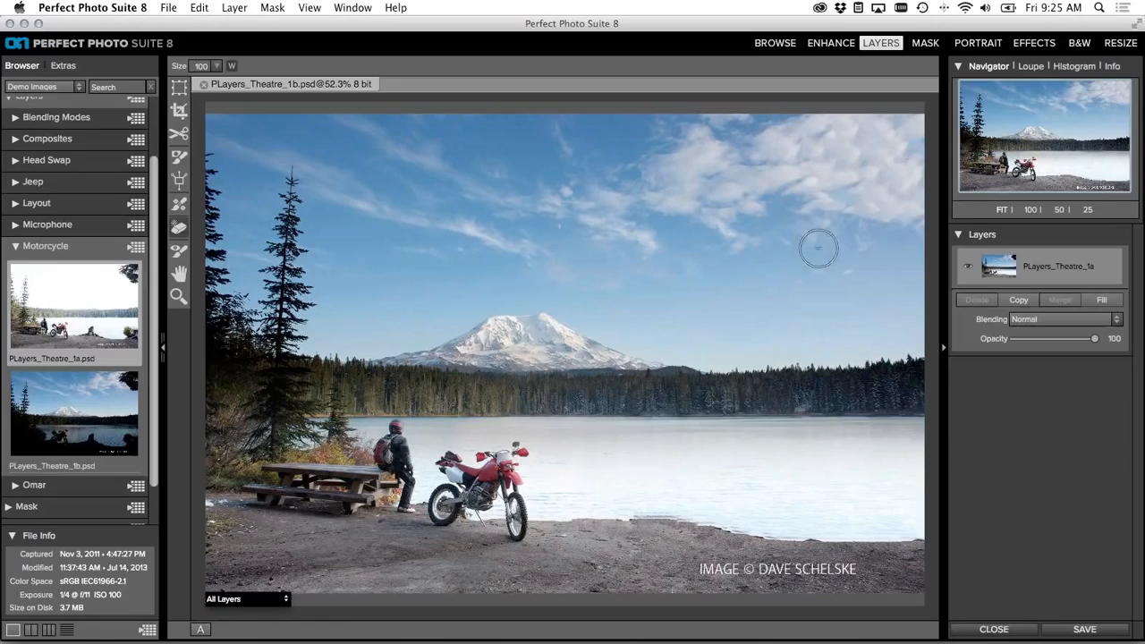
left_click(910, 144)
left_click(845, 185)
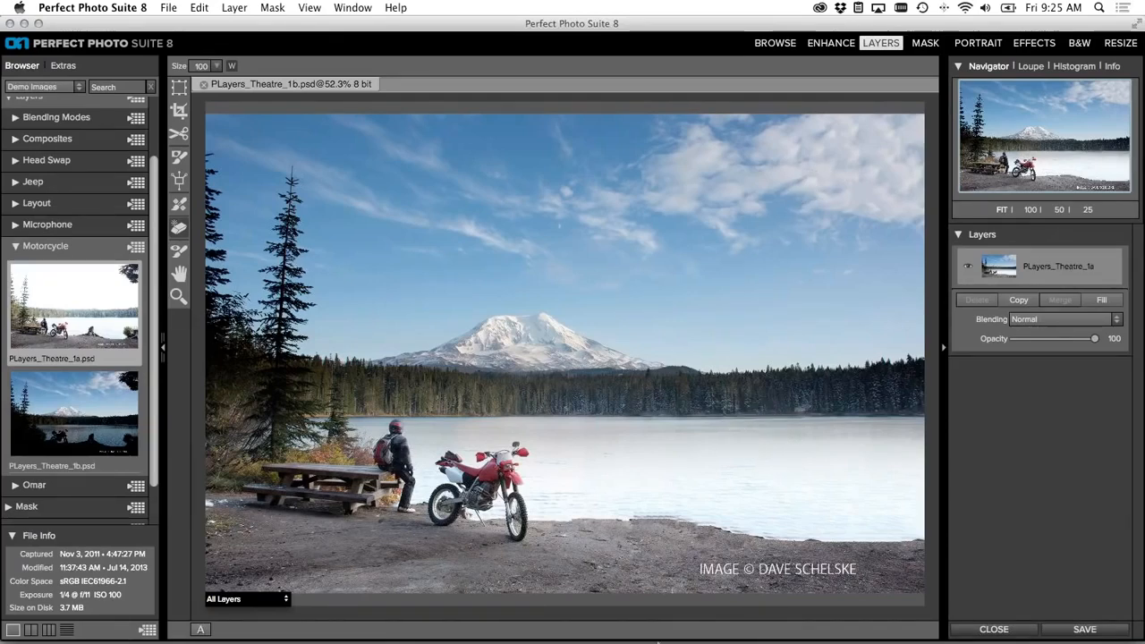
Step: Close PLayers_Theatre_1b.psd without saving its changes and switch to the Keynote presentation
left_click(1006, 630)
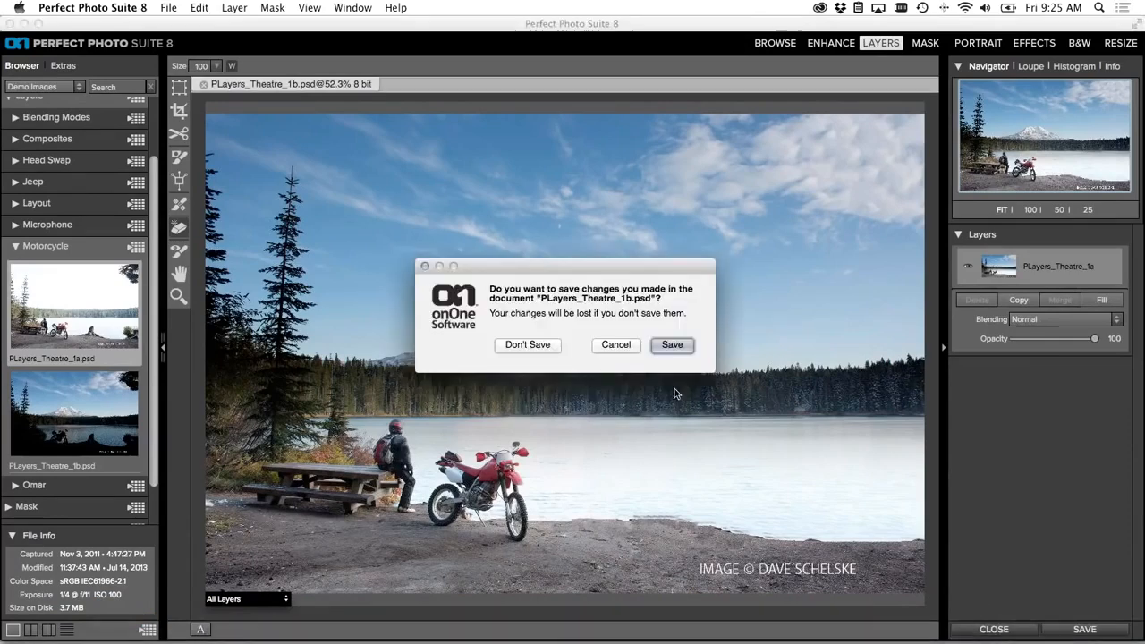
left_click(541, 346)
mouse_move(670, 626)
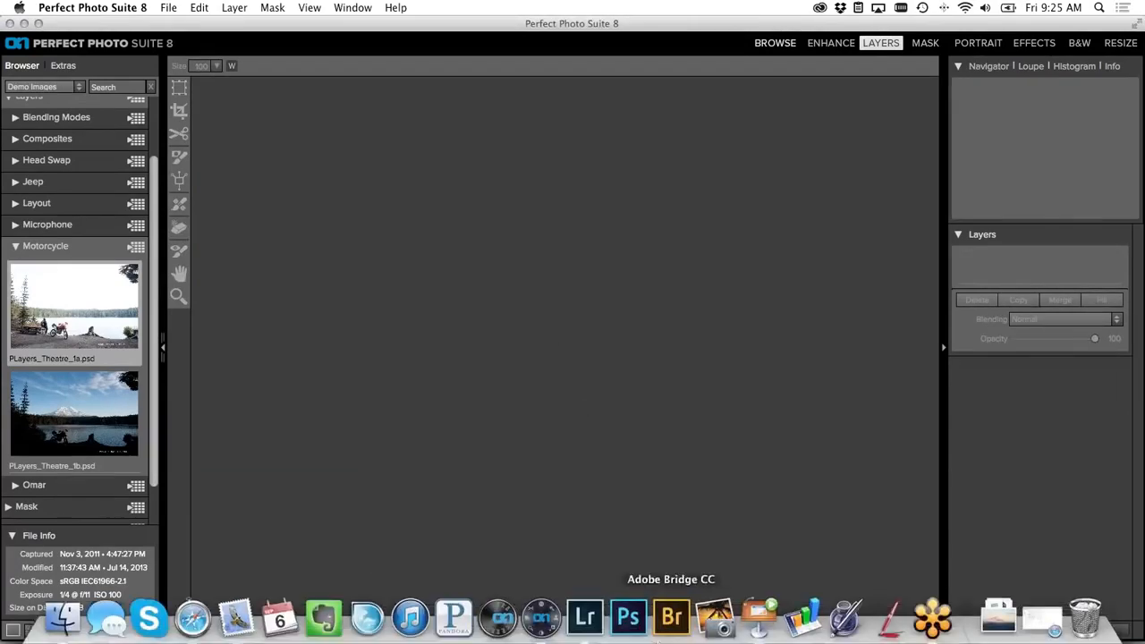
left_click(759, 614)
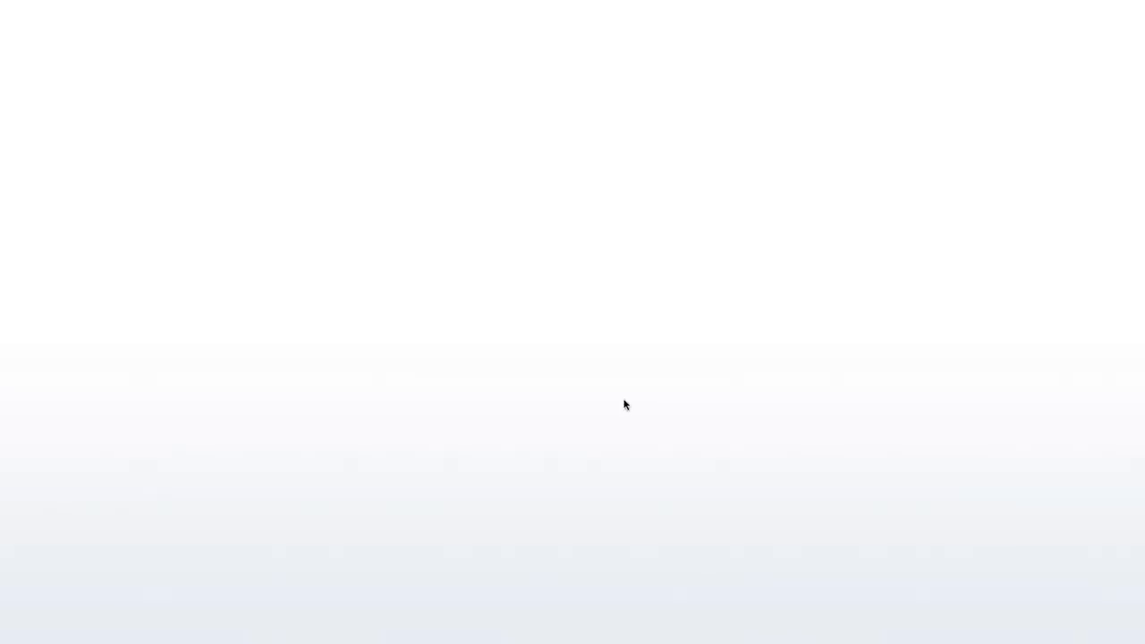
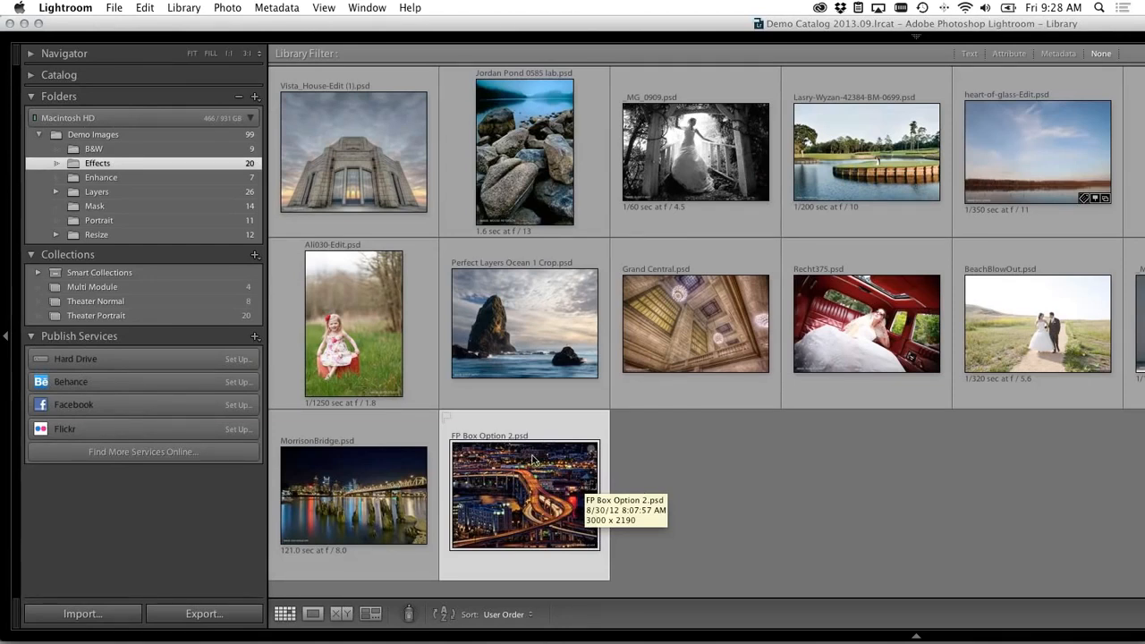
Step: Open Grand Central.psd from the Lightroom Effects folder in Perfect Effects 8
left_click(662, 302)
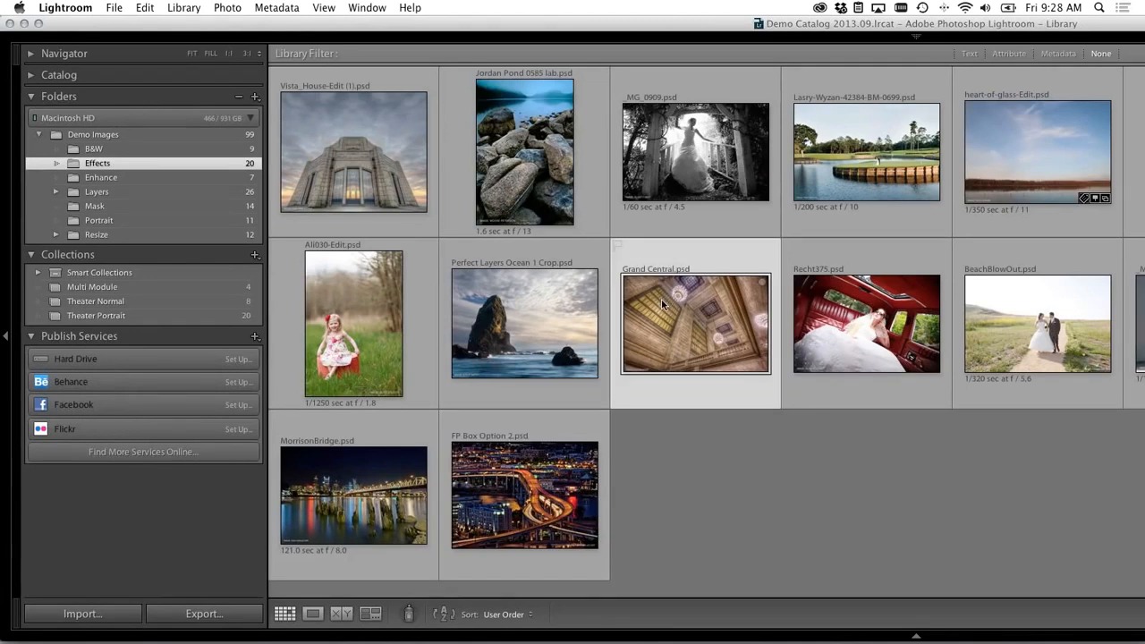
left_click(115, 8)
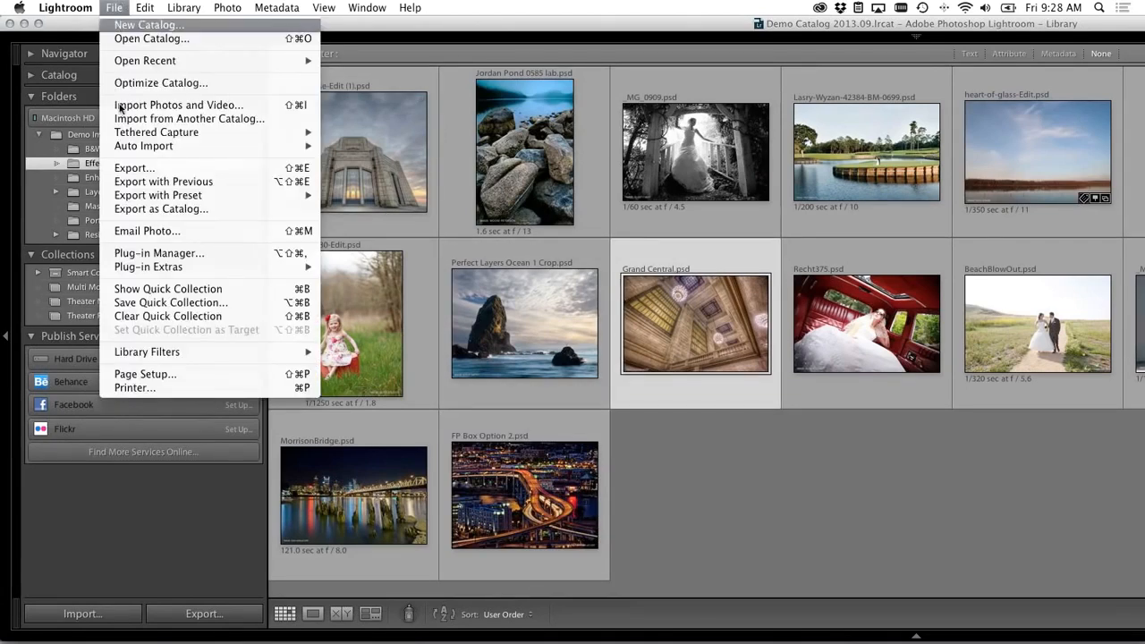
mouse_move(149, 266)
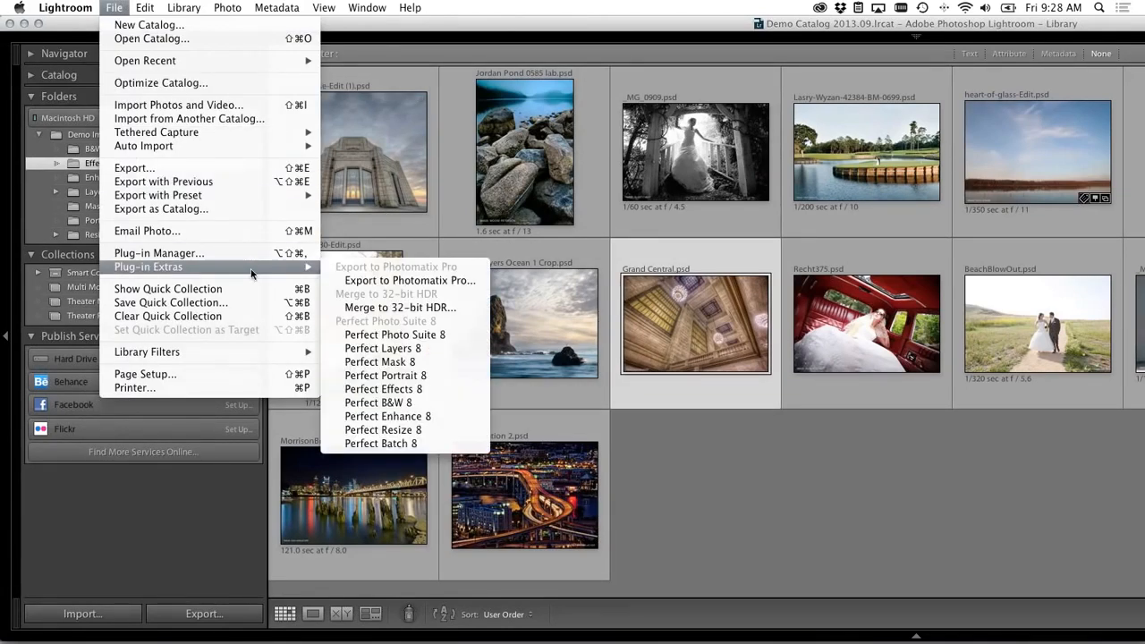
left_click(403, 390)
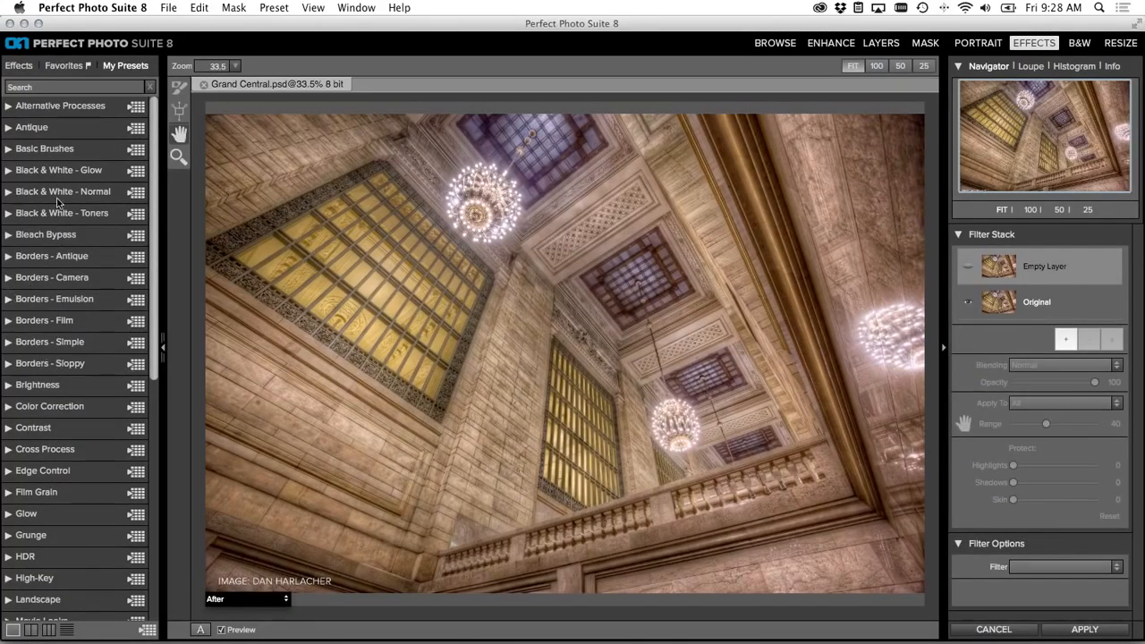
Step: Look through the preset categories, show the Effects categories instead, and add a Dynamic Contrast filter to the photo
scroll(64, 184, "down", 5)
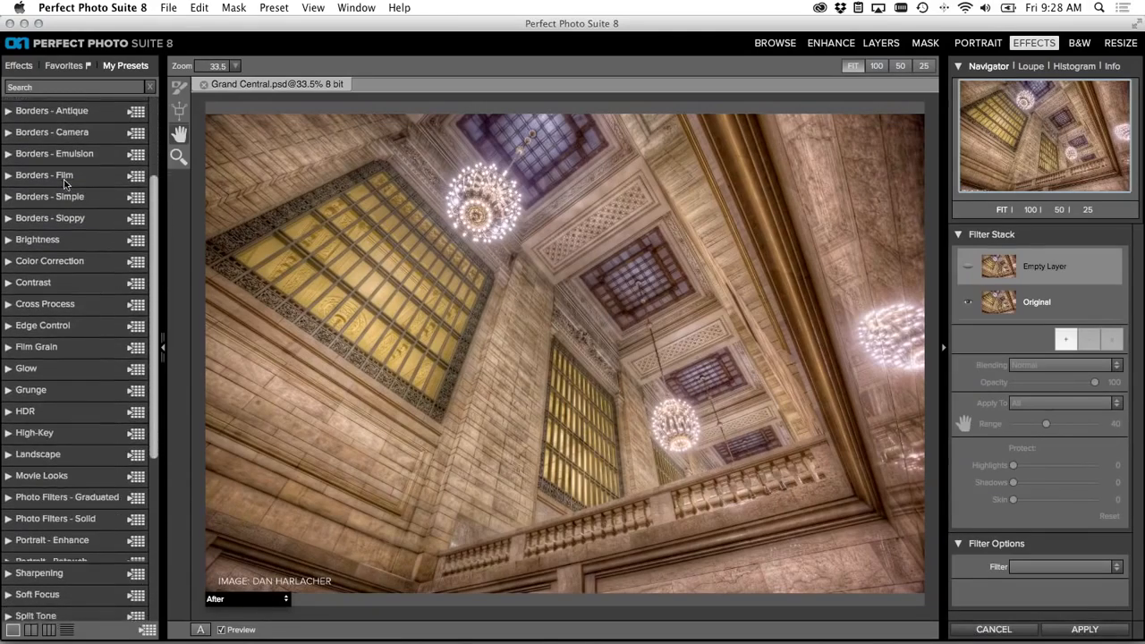
scroll(63, 184, "up", 5)
left_click(30, 66)
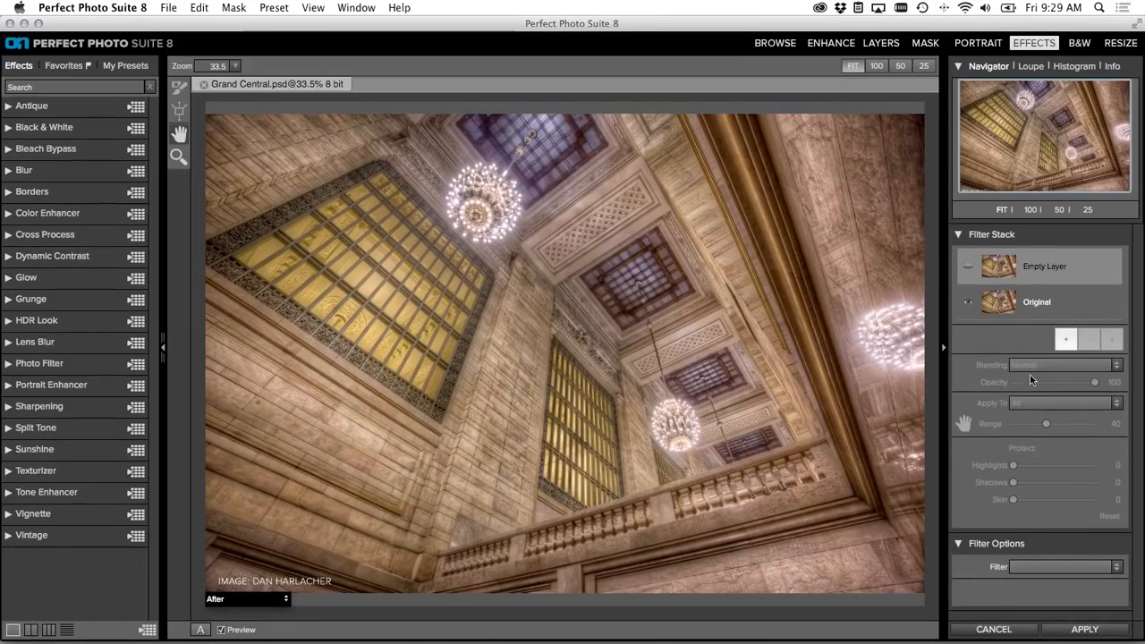
left_click(1086, 560)
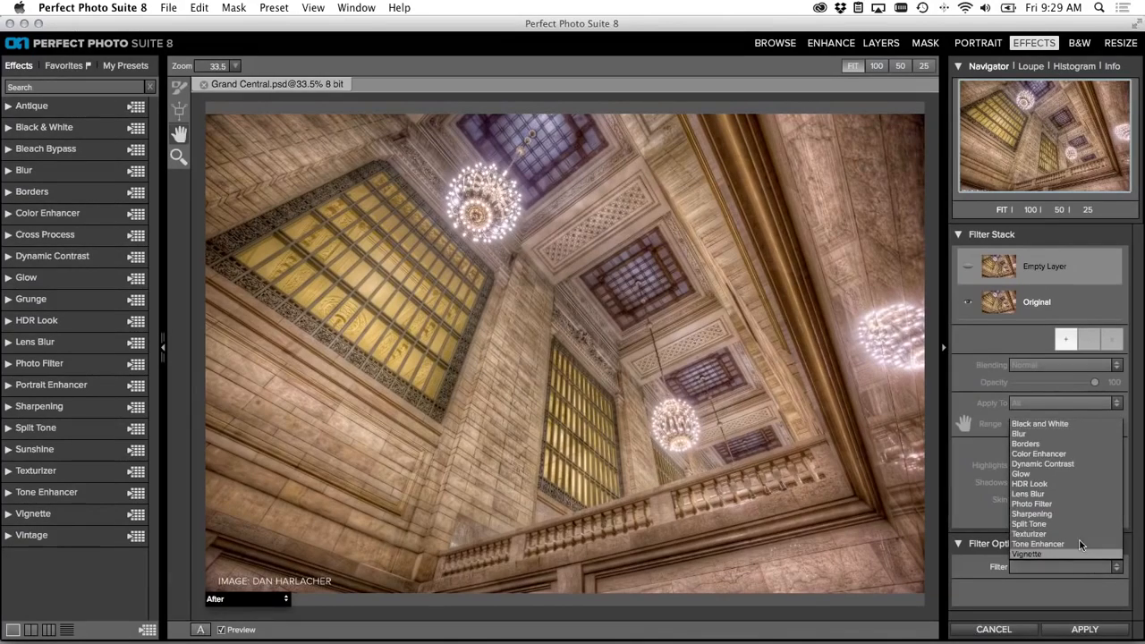
left_click(1066, 464)
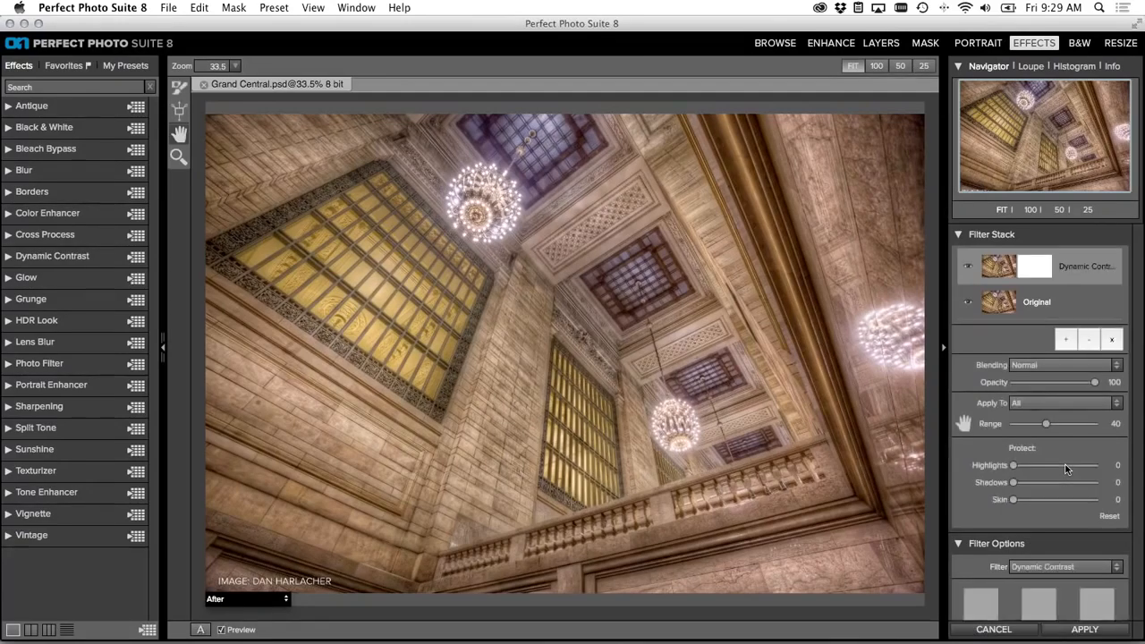
Step: Set the Dynamic Contrast filter's Large contrast to 46, Small to 28 and Micro to 54, viewing the photo at 100%
left_click_drag(1138, 407, 1134, 558)
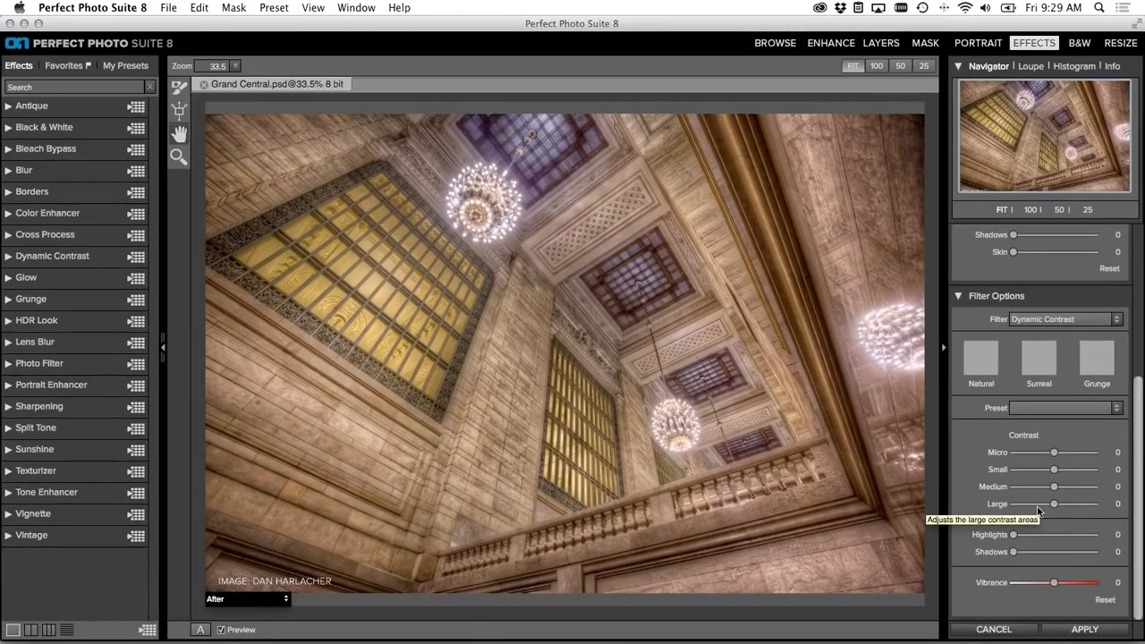
left_click_drag(1057, 506, 1073, 507)
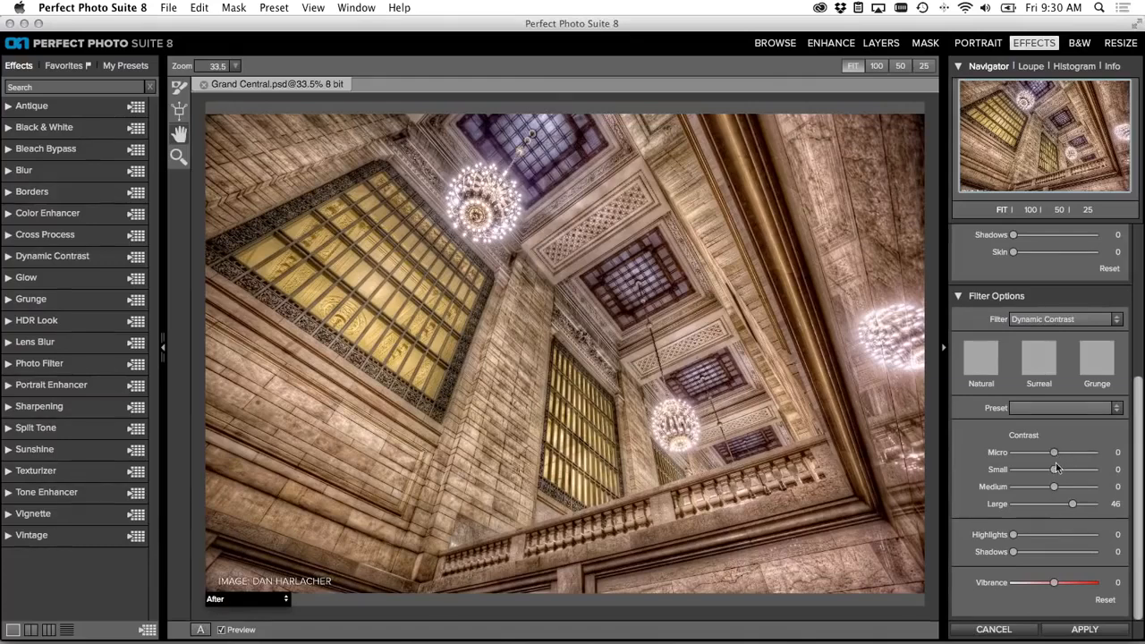
left_click_drag(1055, 469, 1065, 469)
left_click(1032, 209)
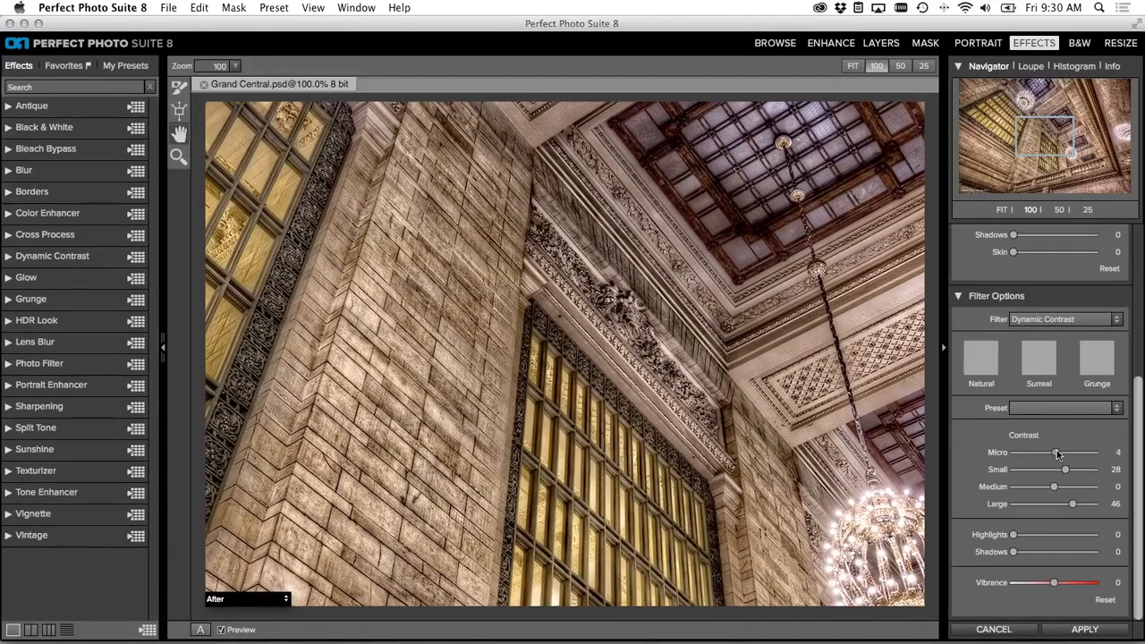
left_click_drag(1057, 452, 1079, 454)
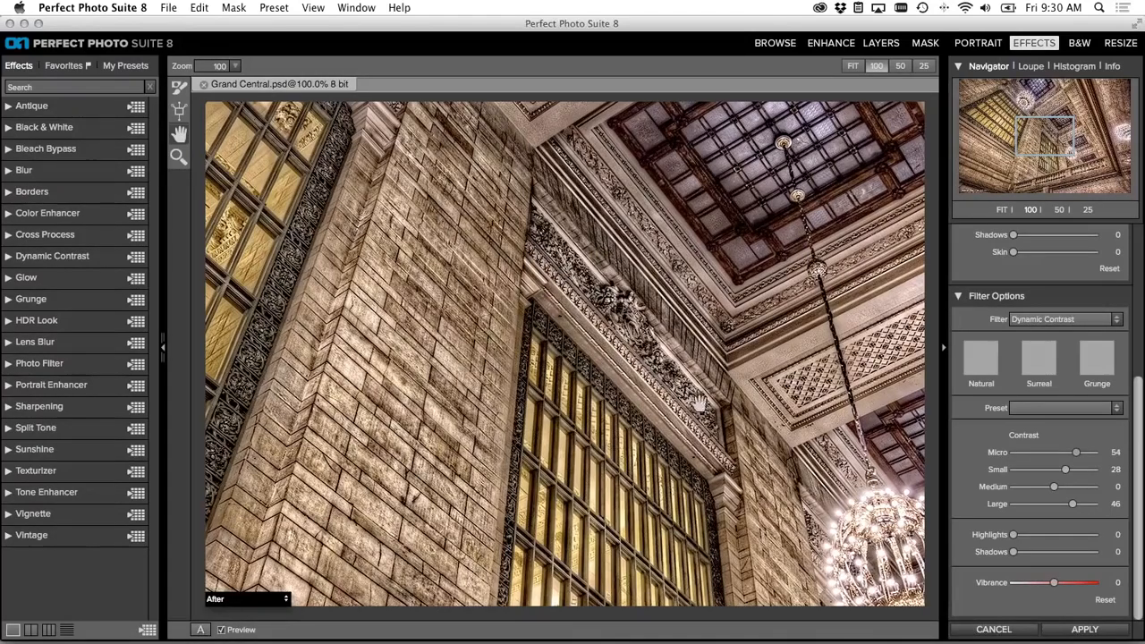
Step: Fit the whole photo in the view and compare it with and without the Dynamic Contrast filter
left_click(1002, 211)
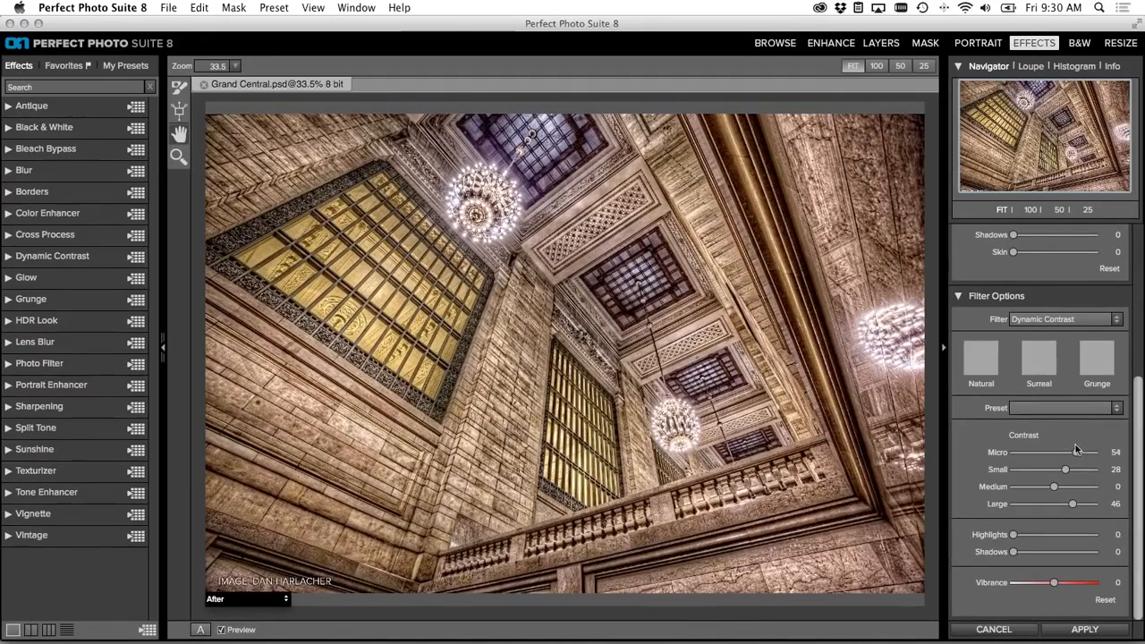
left_click(221, 630)
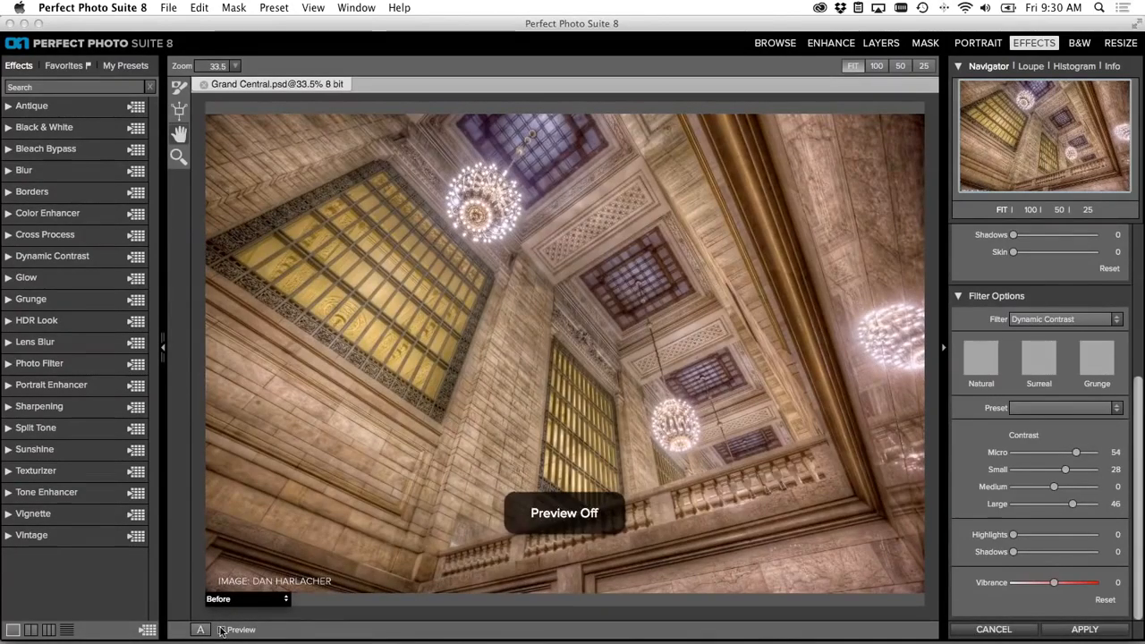
left_click(221, 629)
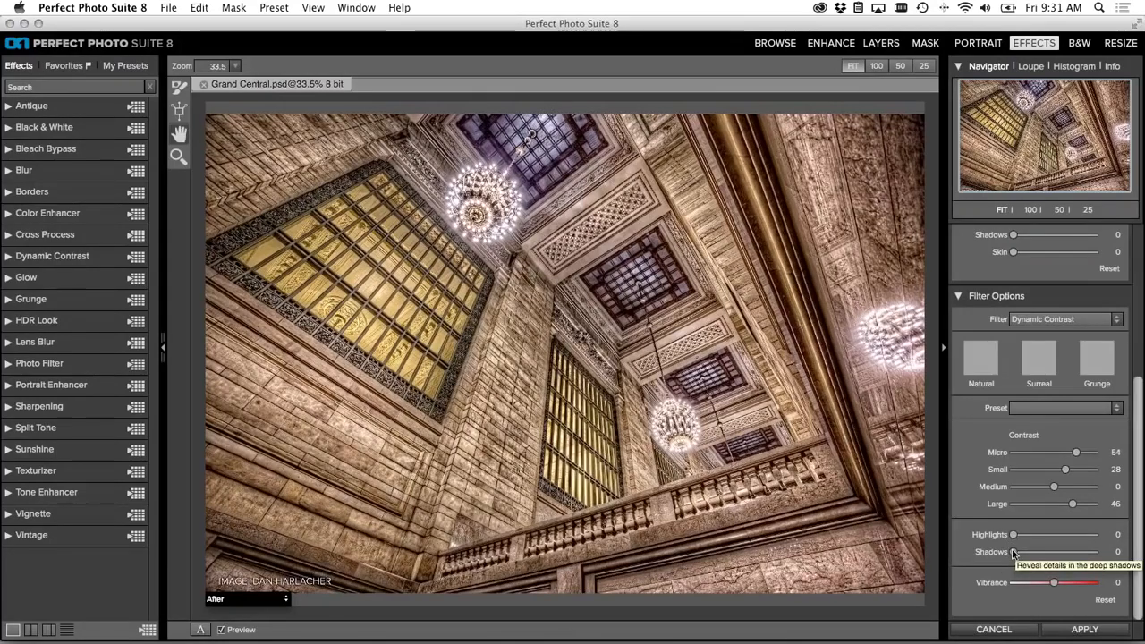
Step: Set the Dynamic Contrast filter's Shadows to 8 and raise its Vibrance slightly
left_click_drag(1014, 553, 1016, 553)
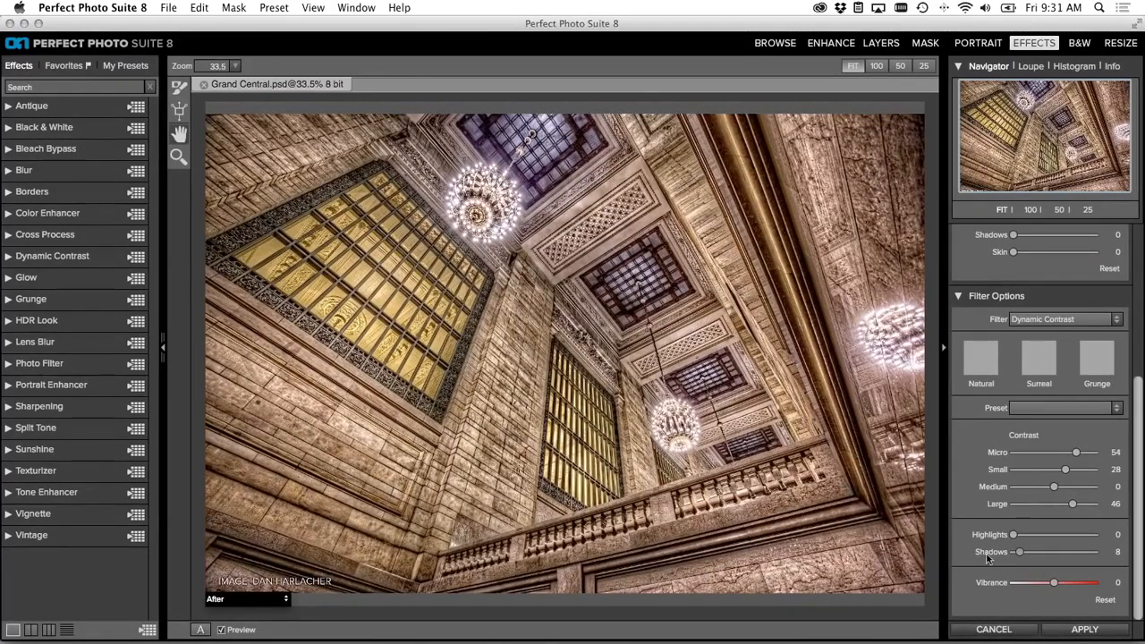
left_click_drag(1054, 583, 1061, 586)
Step: Add a new filter layer above Dynamic Contrast in the filter stack and make it a Vignette filter
left_click_drag(1137, 517, 1135, 390)
left_click(1067, 342)
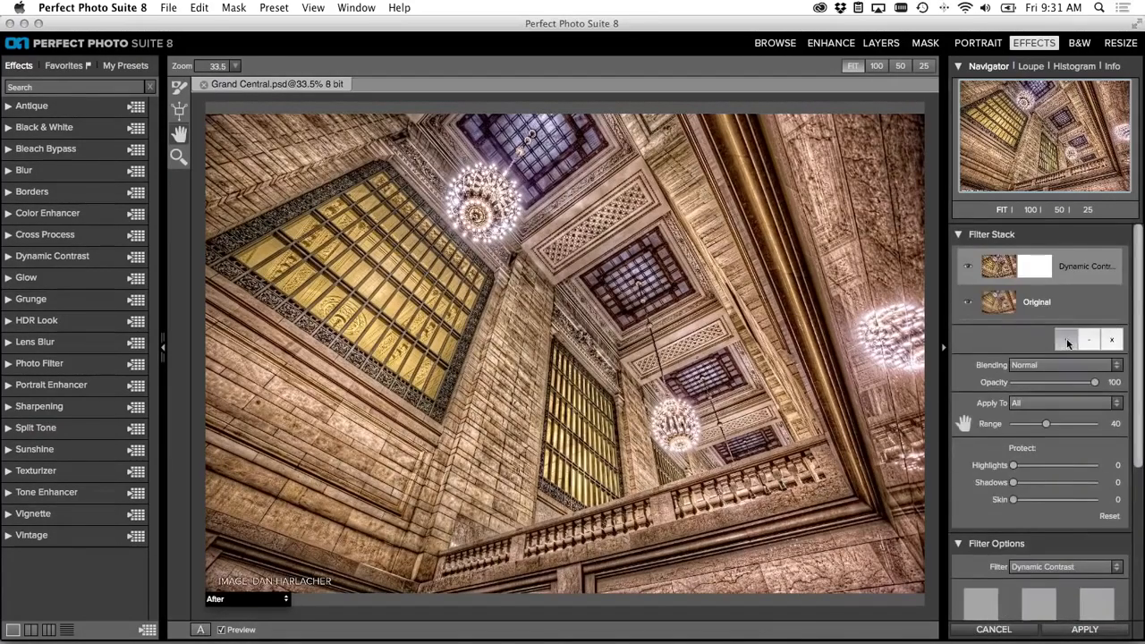
scroll(1116, 569, "down", 1)
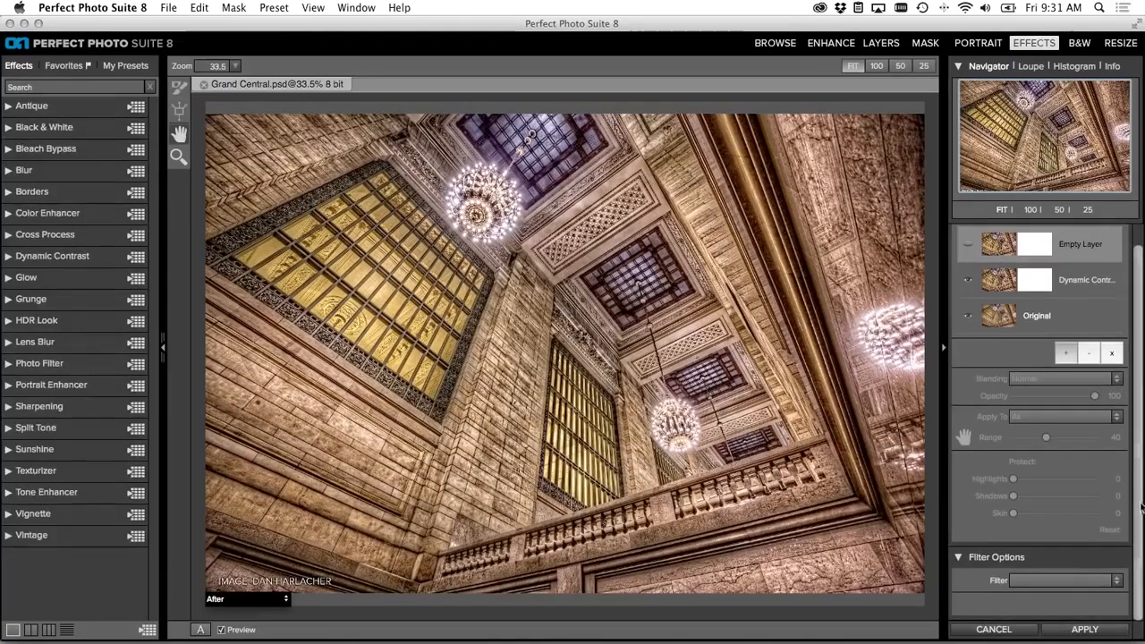
left_click(1116, 579)
left_click(1070, 567)
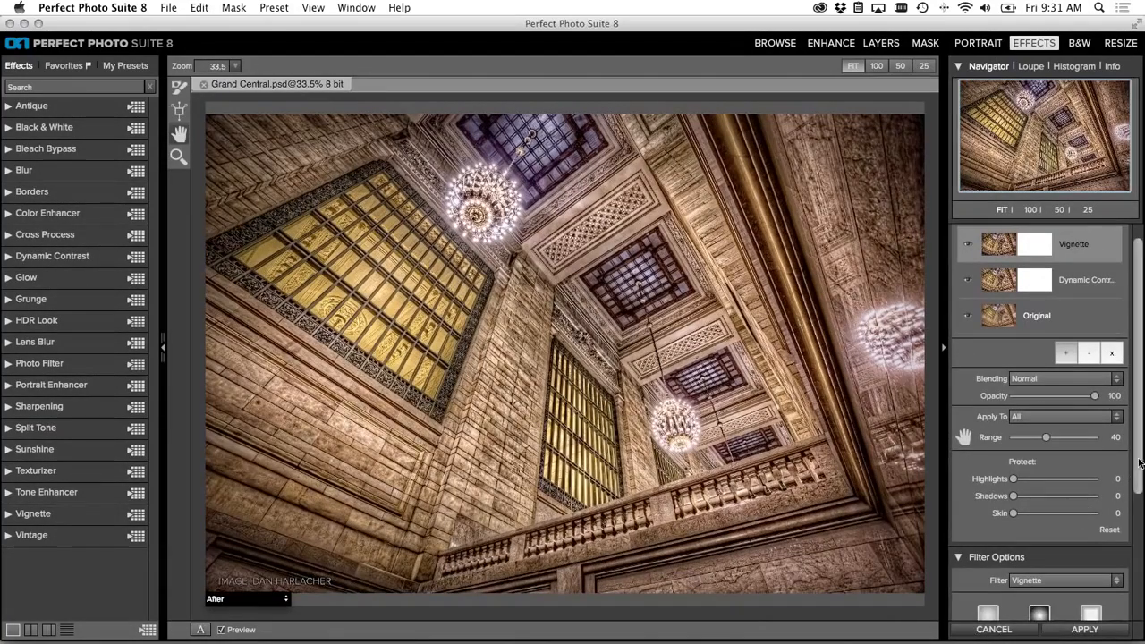
Step: Apply the Subtle and Strong vignette looks in turn, then change the vignette's Style to Subtle
left_click_drag(1141, 454, 1140, 541)
scroll(1140, 541, "down", 3)
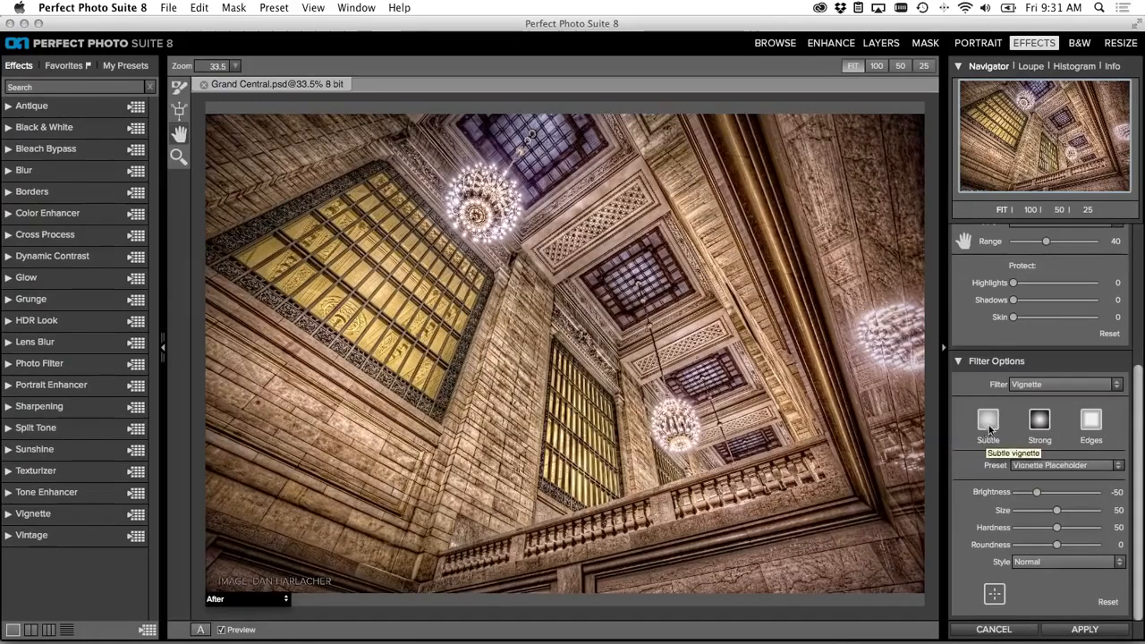
left_click(989, 428)
left_click(1040, 426)
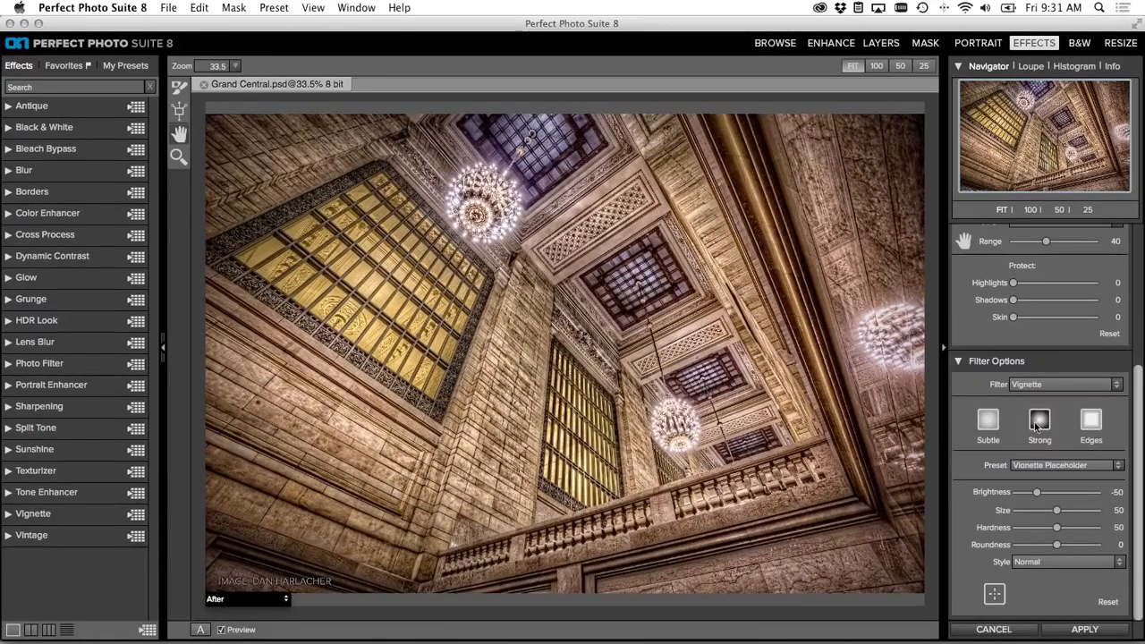
left_click(1029, 561)
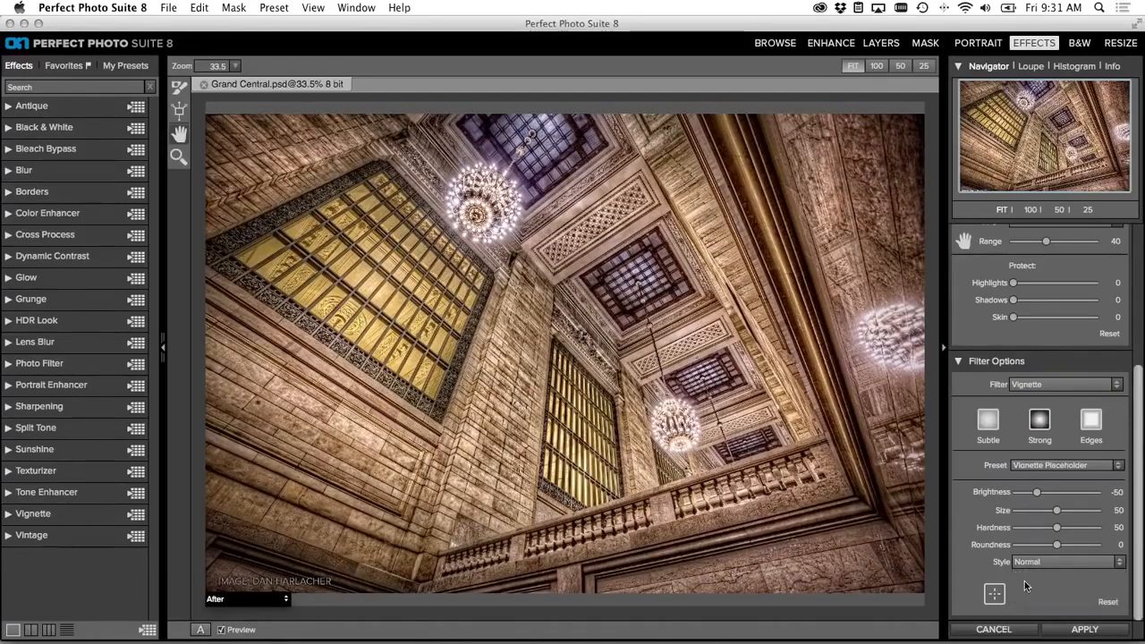
left_click(1025, 583)
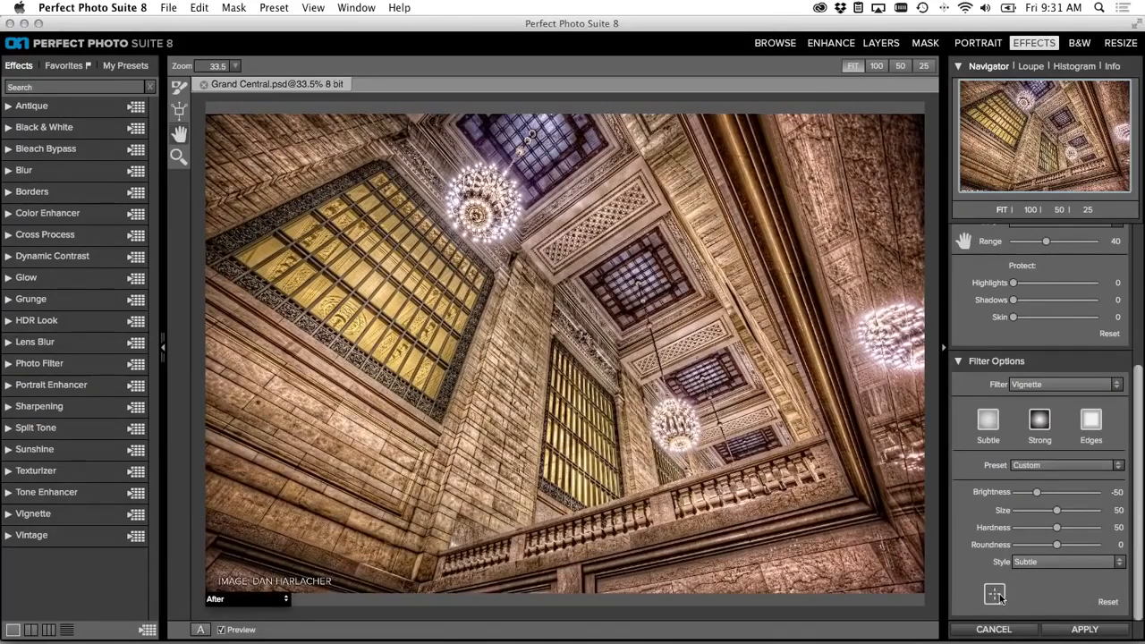
Step: Recenter the vignette on the large yellow window, near its upper corner below the chandelier
left_click(999, 599)
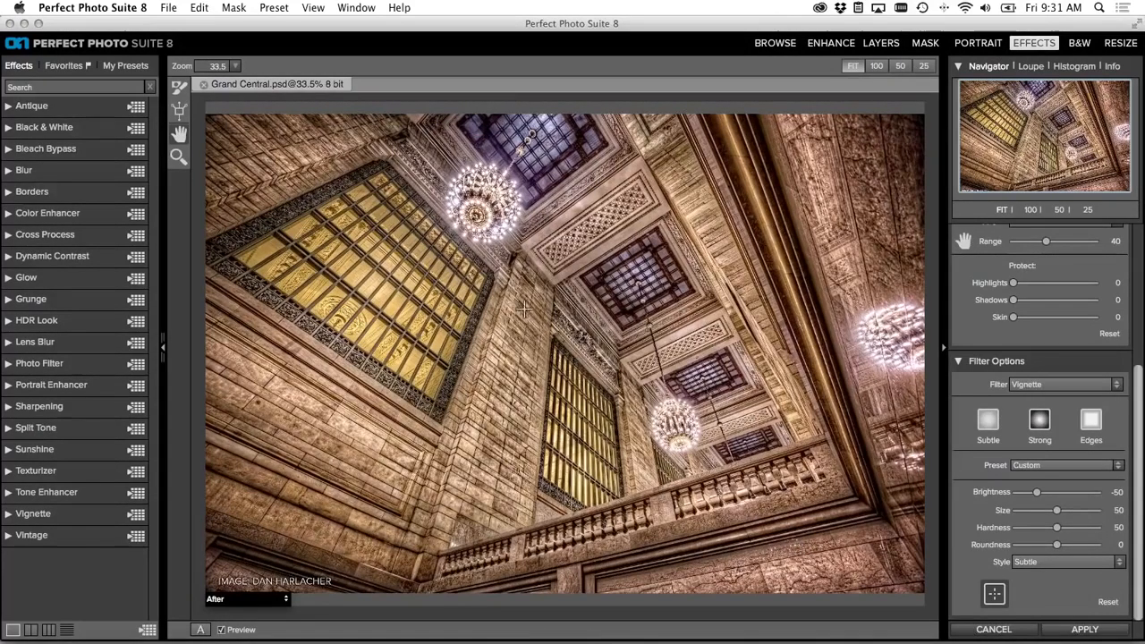
left_click(447, 257)
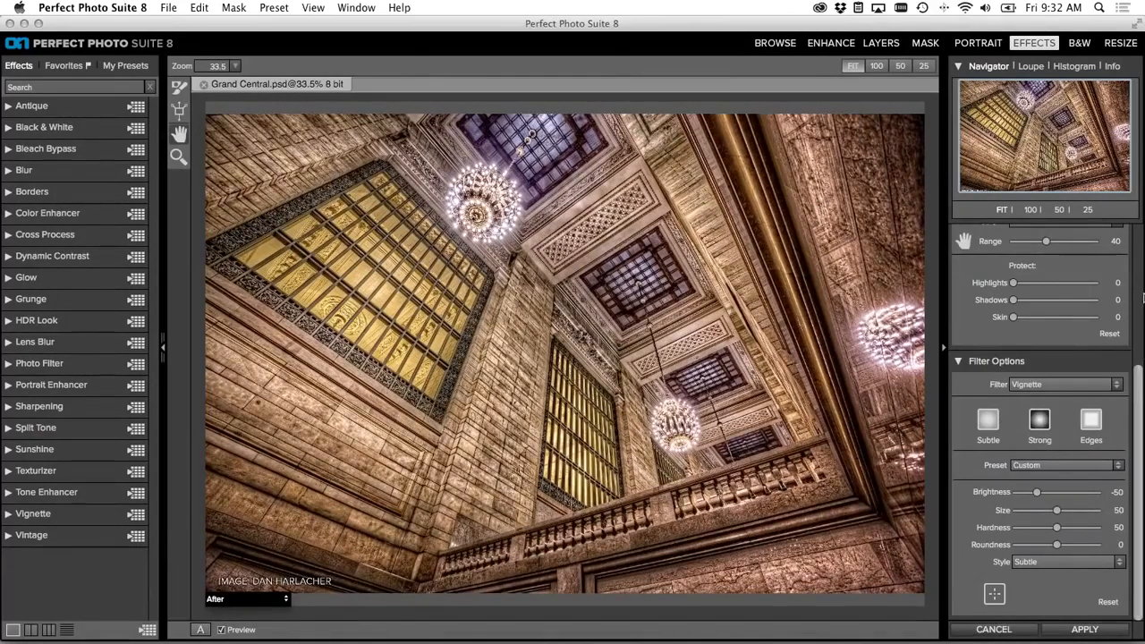
Step: Compare the Original layer with the full filter stack, ending with the Vignette layer selected
scroll(1100, 313, "up", 5)
left_click(1088, 333)
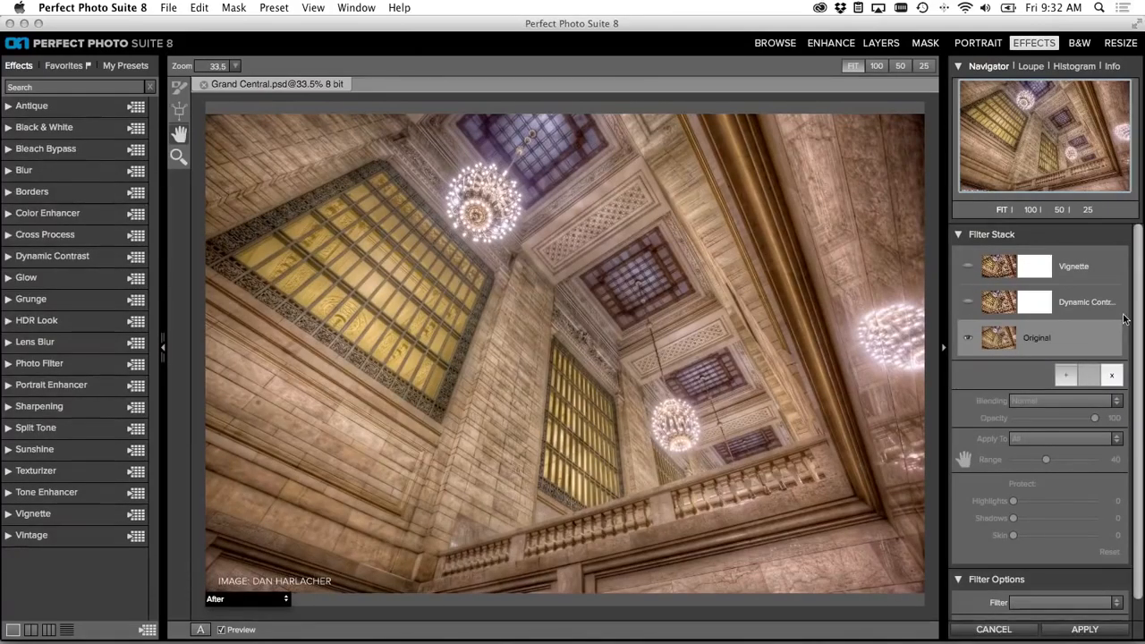
left_click(1101, 264)
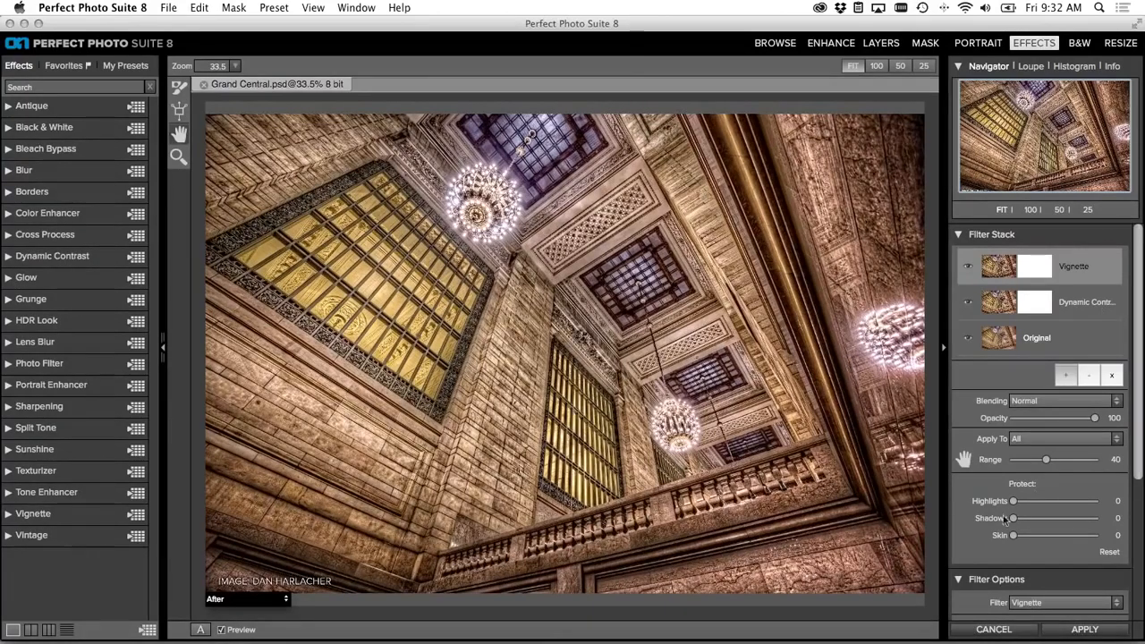
Step: Cancel the effects session without applying it and send YosemiteBW16-2.psd from Lightroom to Perfect B&W 8
left_click(991, 629)
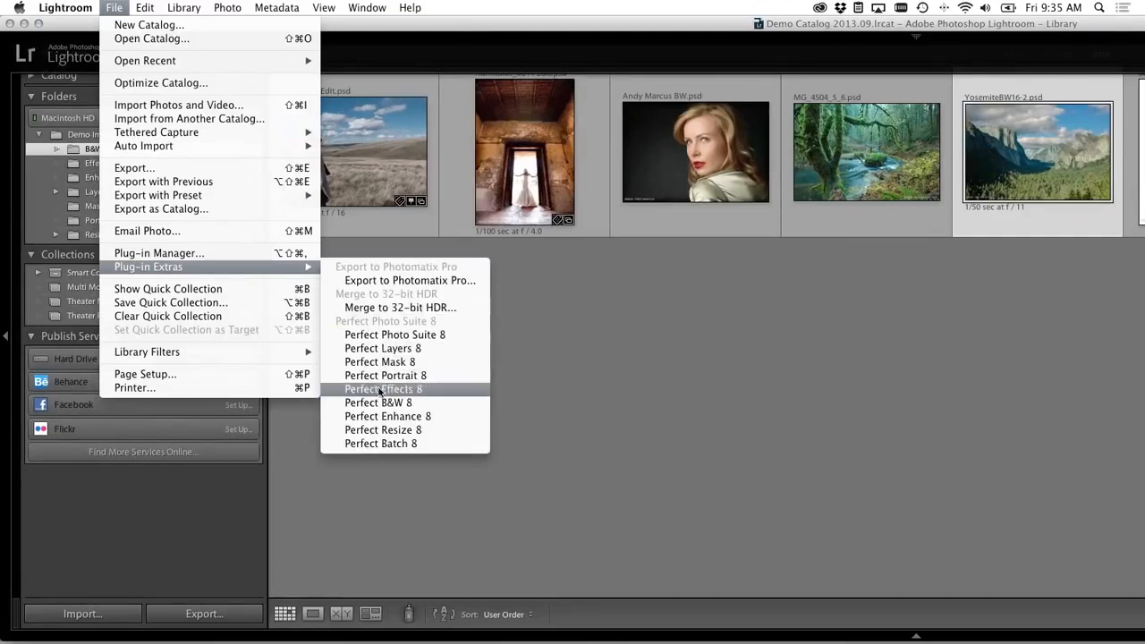
left_click(393, 405)
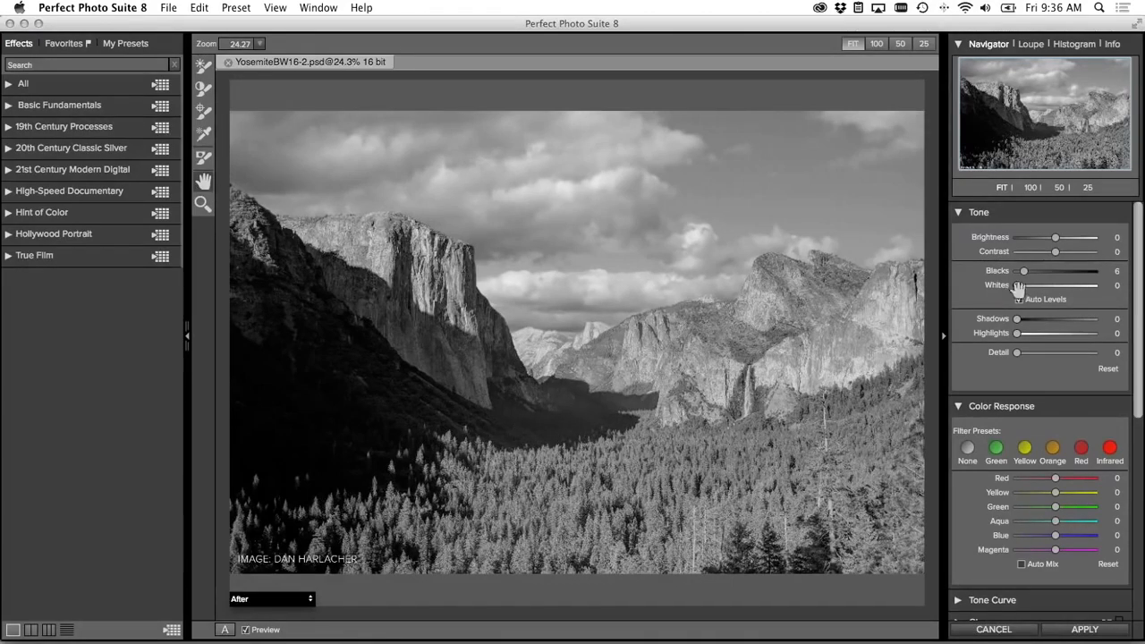
Step: Look through the black-and-white adjustment sections, from Tone and Color Response through Border and Sharpening
scroll(1060, 279, "down", 4)
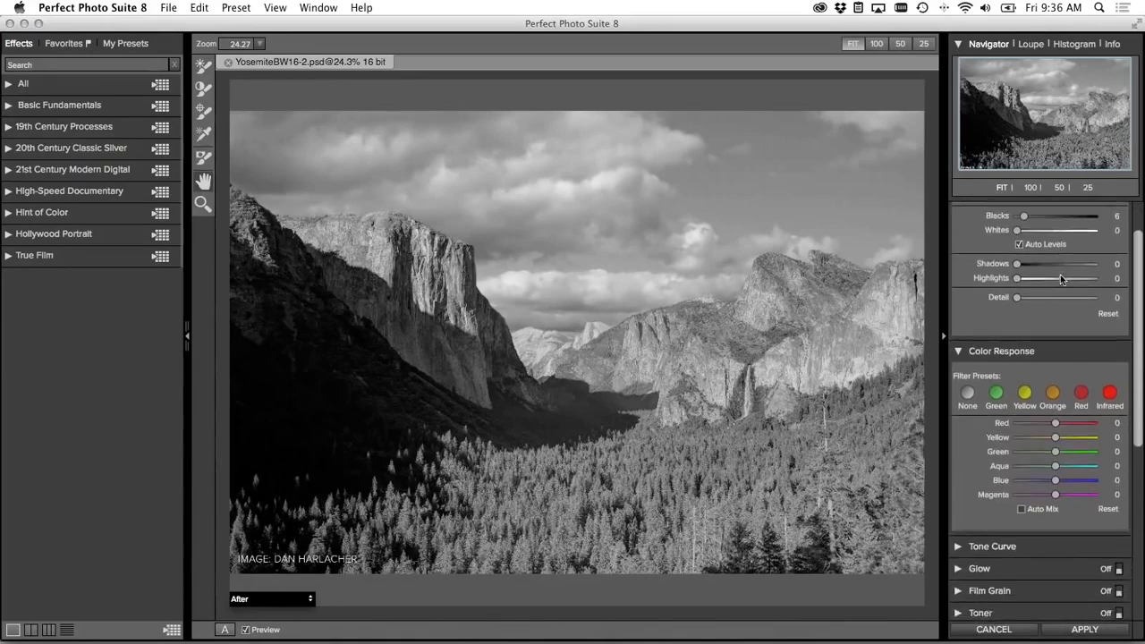
scroll(1059, 279, "up", 4)
scroll(1060, 275, "down", 10)
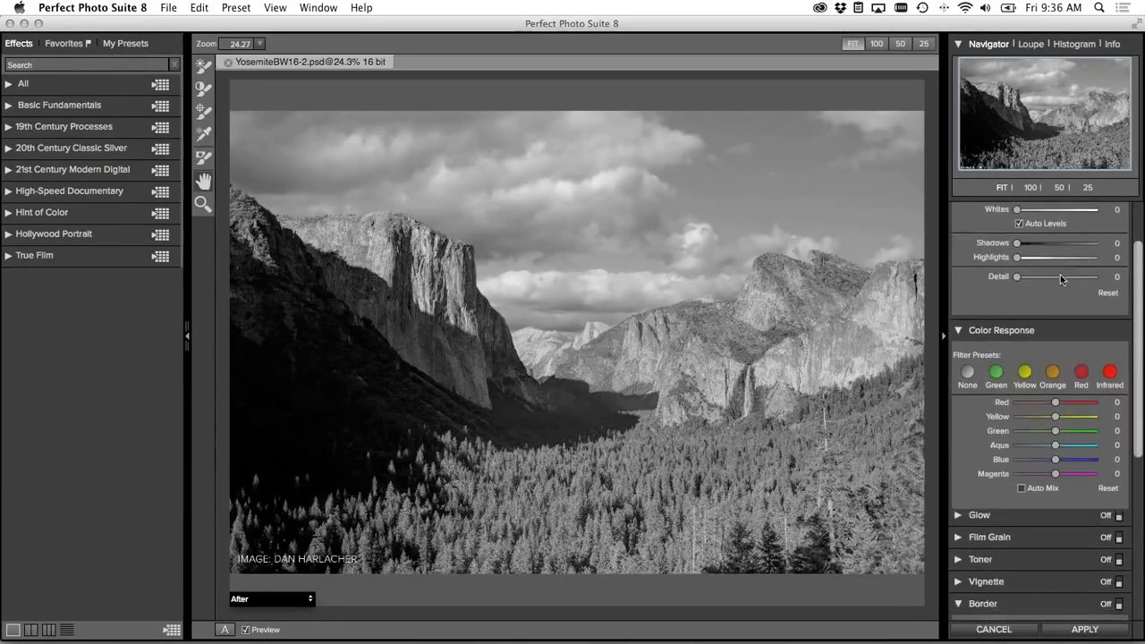
scroll(1059, 275, "down", 5)
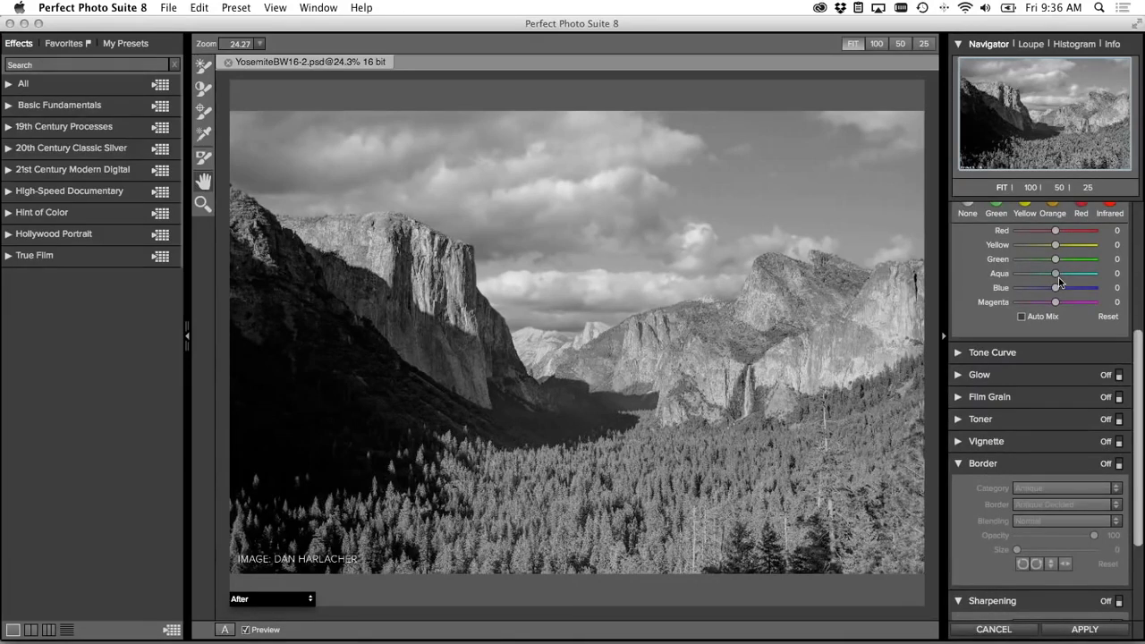
scroll(1058, 282, "down", 8)
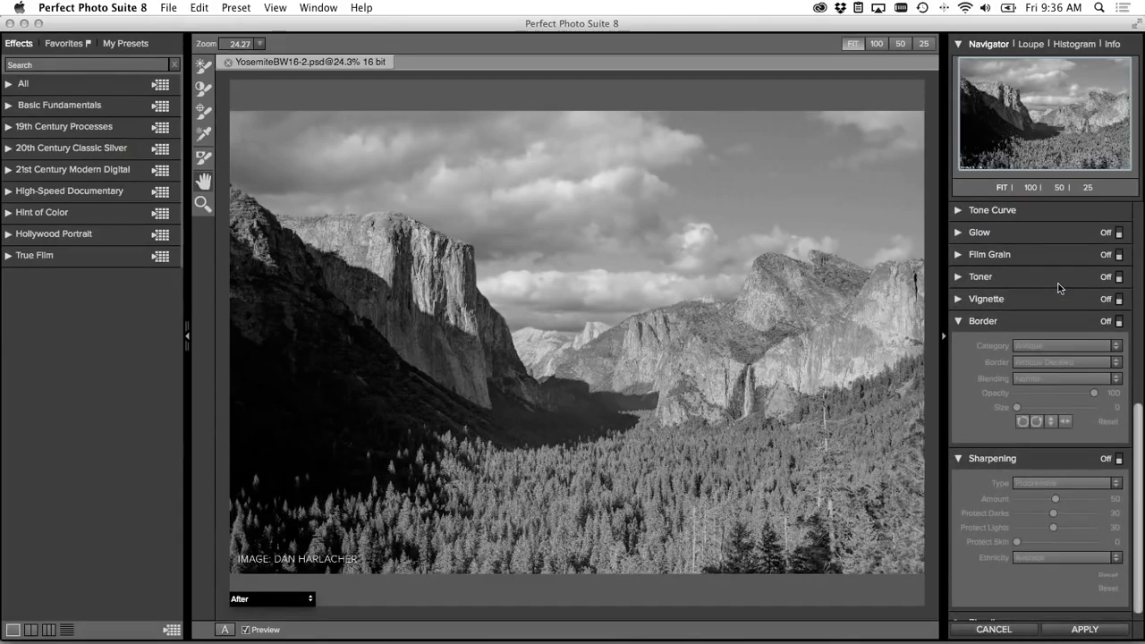
scroll(1058, 286, "up", 15)
scroll(1058, 286, "up", 5)
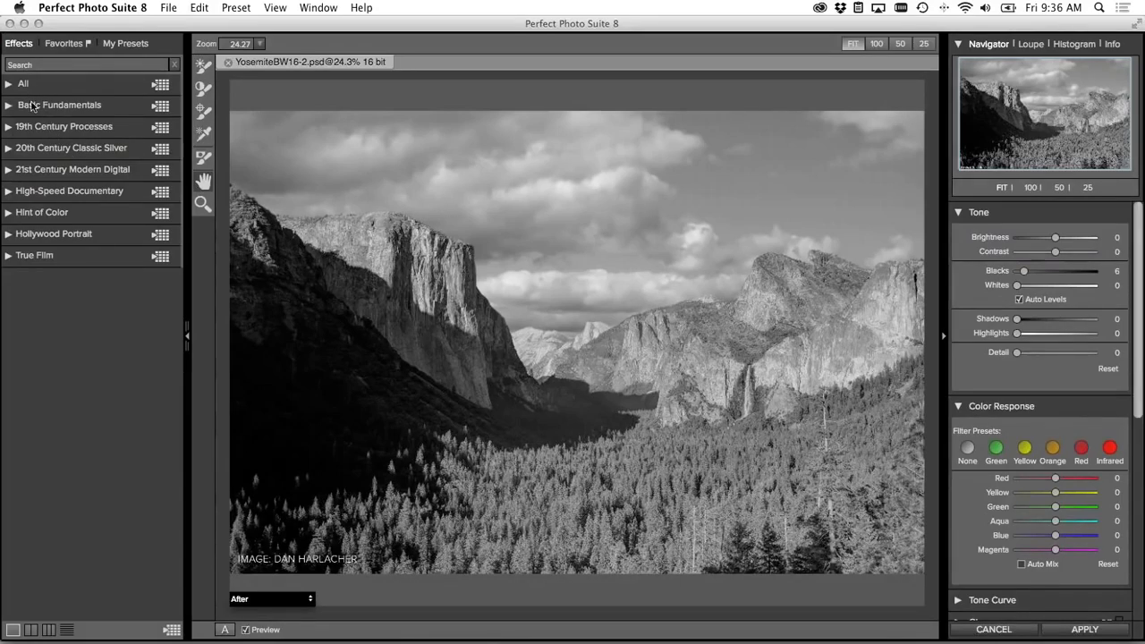
Step: Expand the 20th Century Classic Silver presets and show that category in the Quick View Browser
left_click(8, 153)
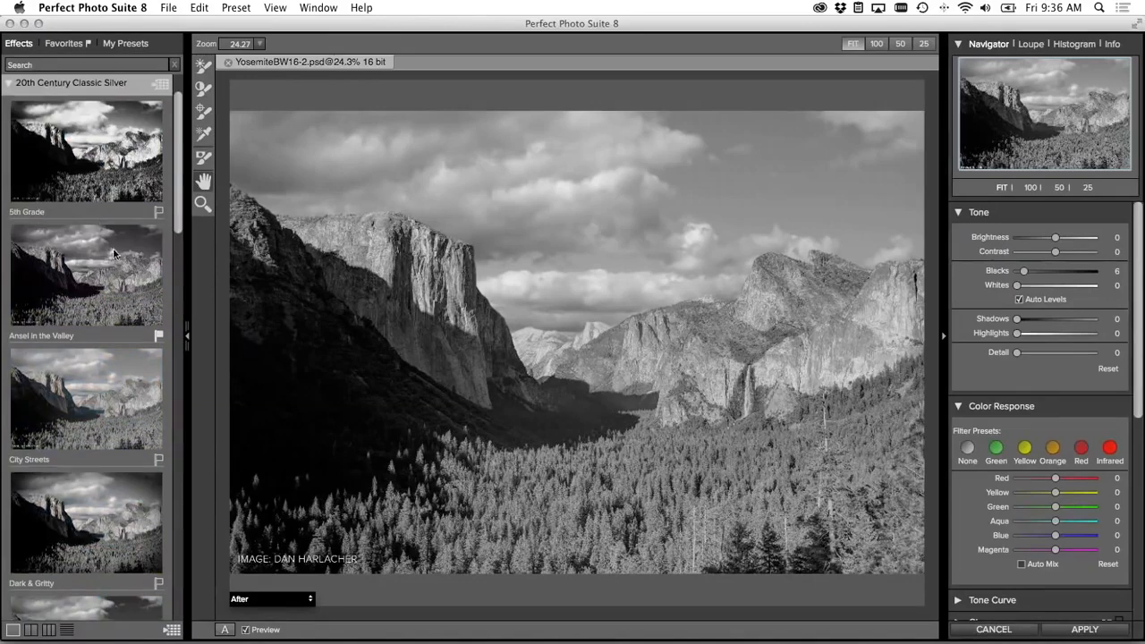
scroll(106, 233, "down", 5)
scroll(114, 255, "up", 6)
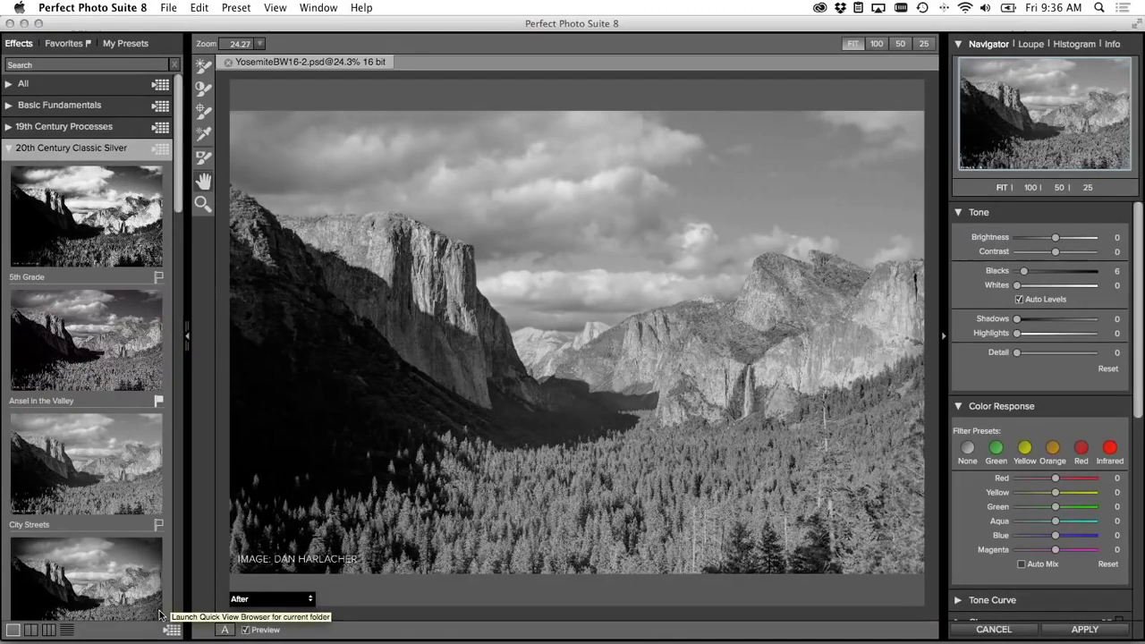
left_click(160, 150)
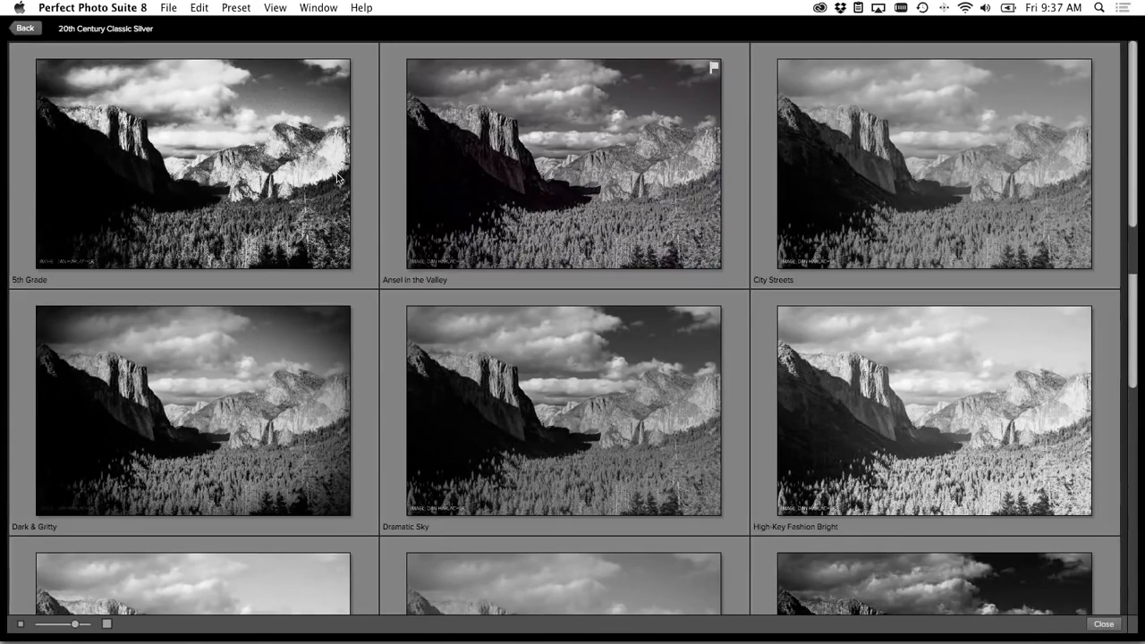
Step: Browse all the 20th Century Classic Silver previews at different thumbnail sizes, settling on three per row
key("super+minus")
key("super+minus")
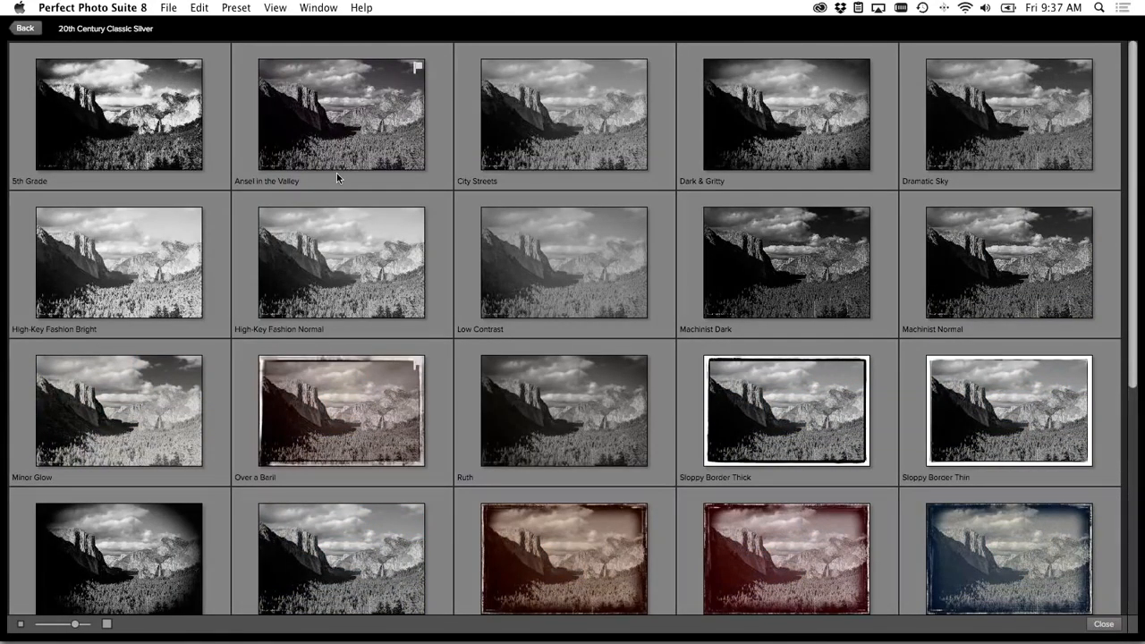
key("super+plus")
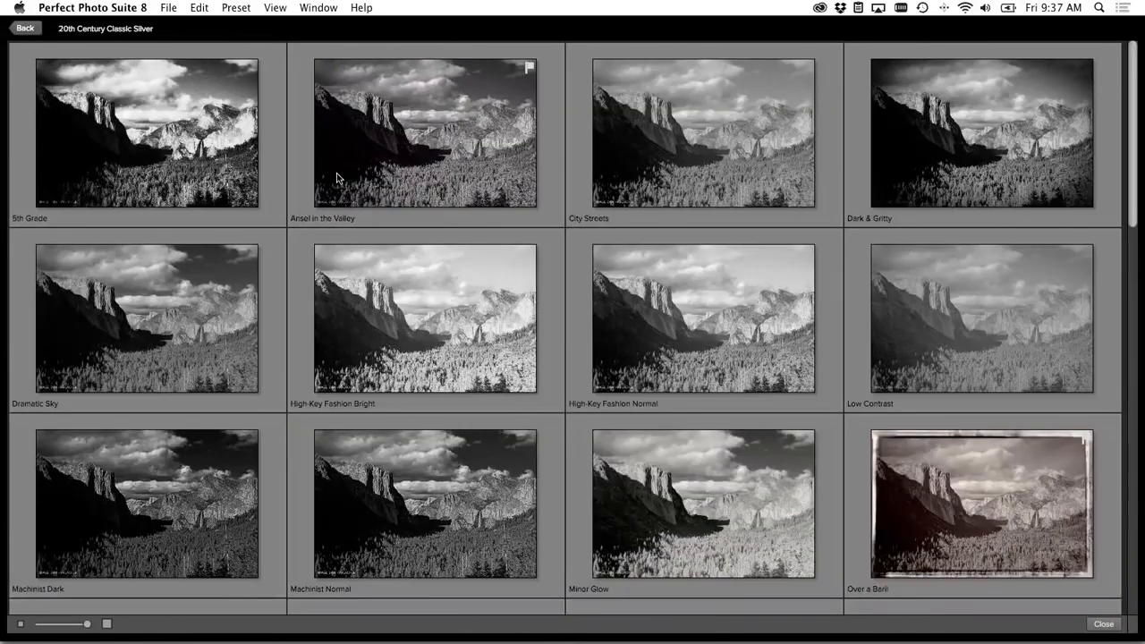
key("super+plus")
scroll(405, 262, "down", 10)
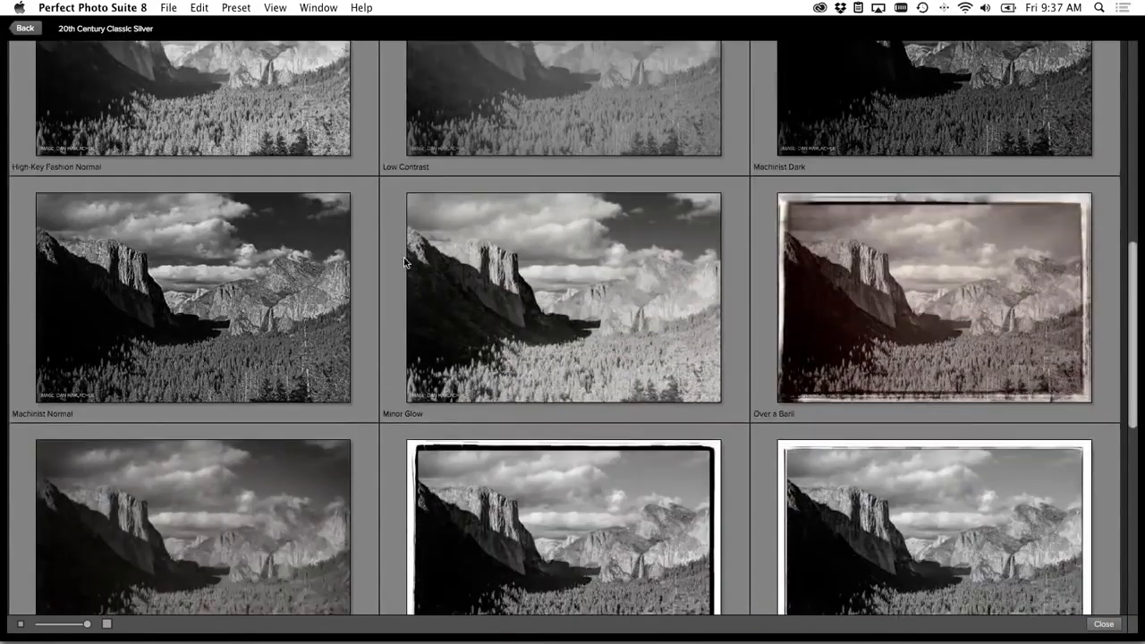
scroll(404, 262, "down", 5)
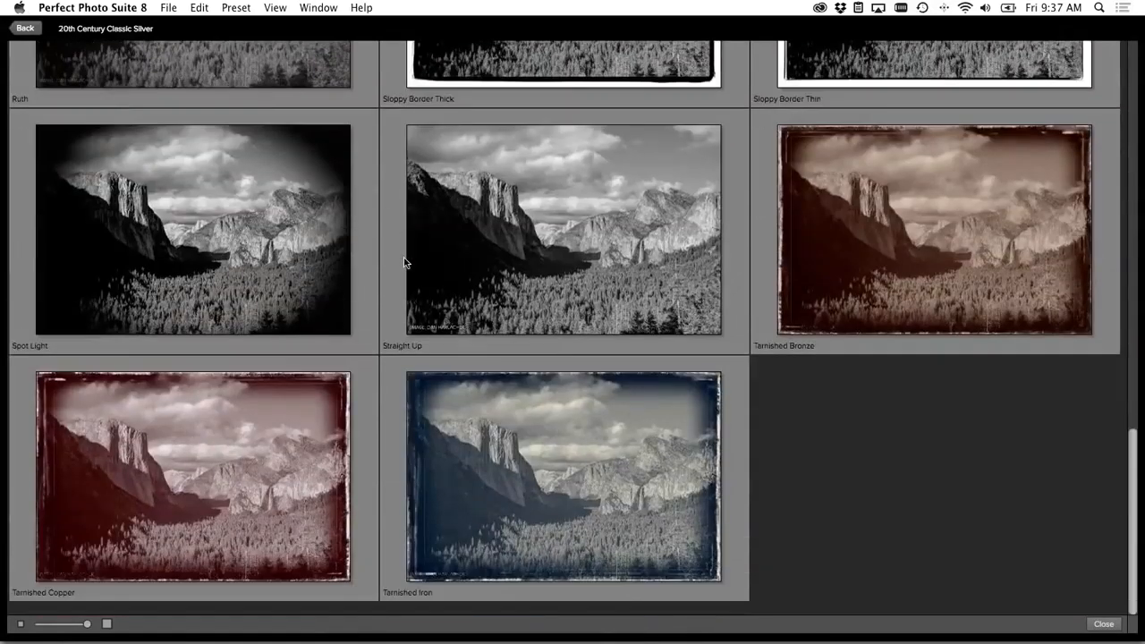
scroll(405, 262, "up", 15)
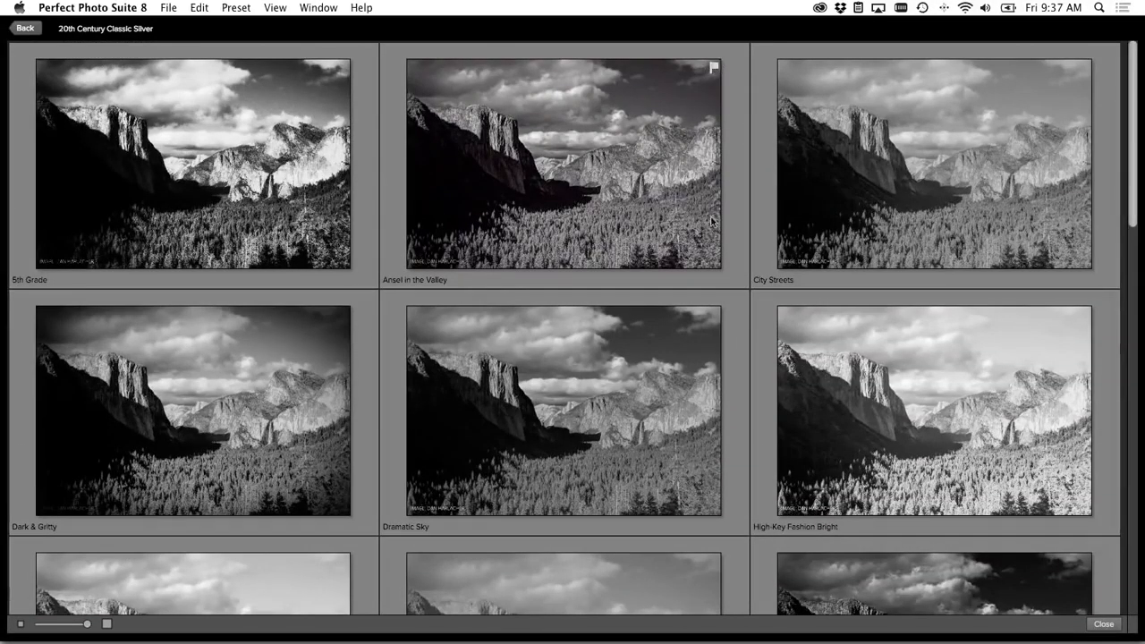
Step: Apply the Ansel in the Valley preset to the Yosemite photo and collapse the preset browser
double_click(595, 220)
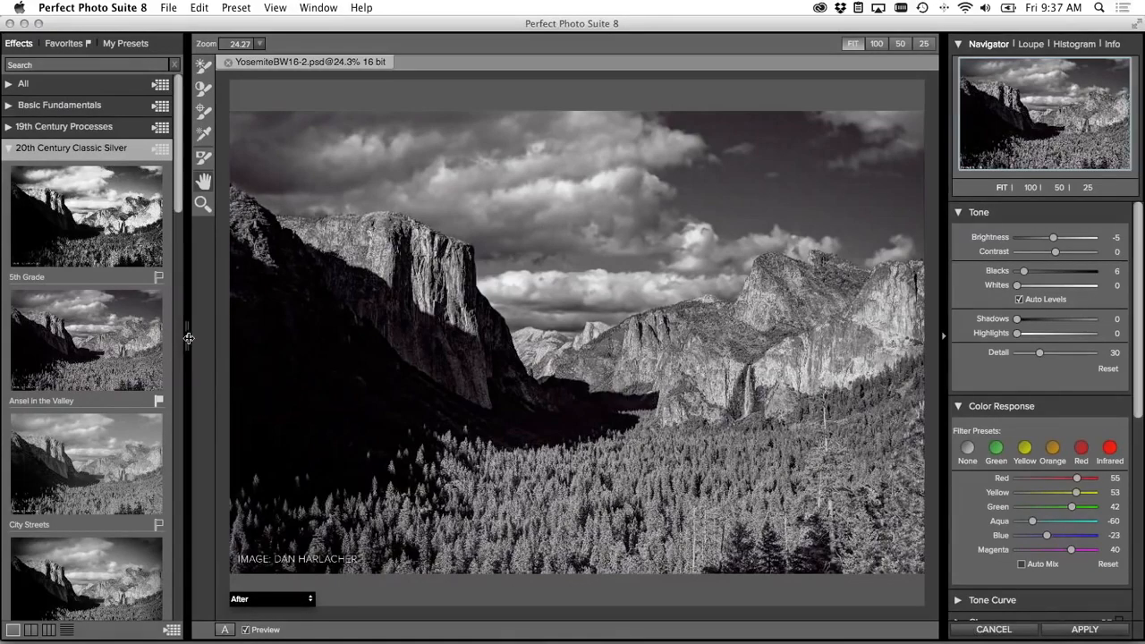
left_click_drag(172, 338, 34, 332)
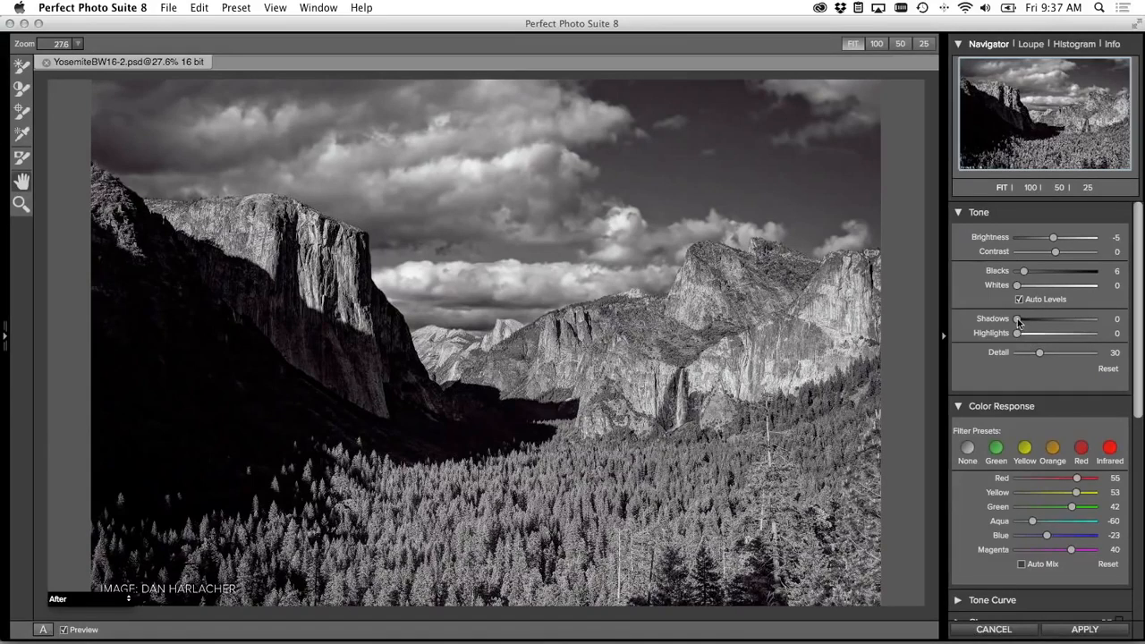
Step: Set the Tone Shadows to 44 and brighten the clear sky above the mountains with the targeted brightness tool
left_click_drag(1017, 319, 1052, 322)
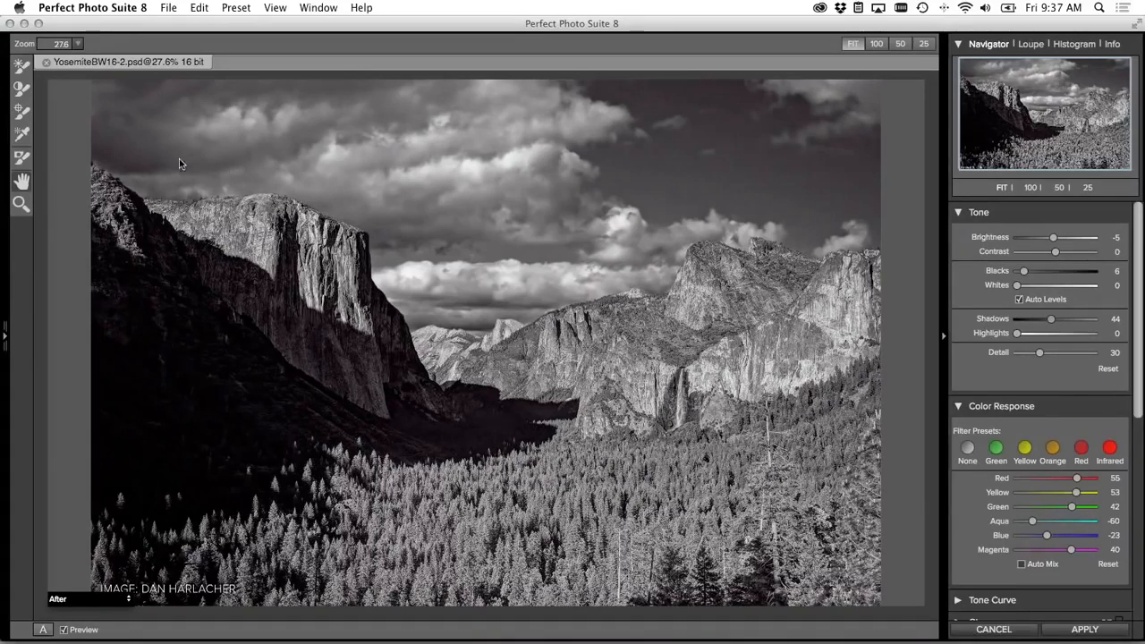
left_click(21, 66)
left_click(22, 131)
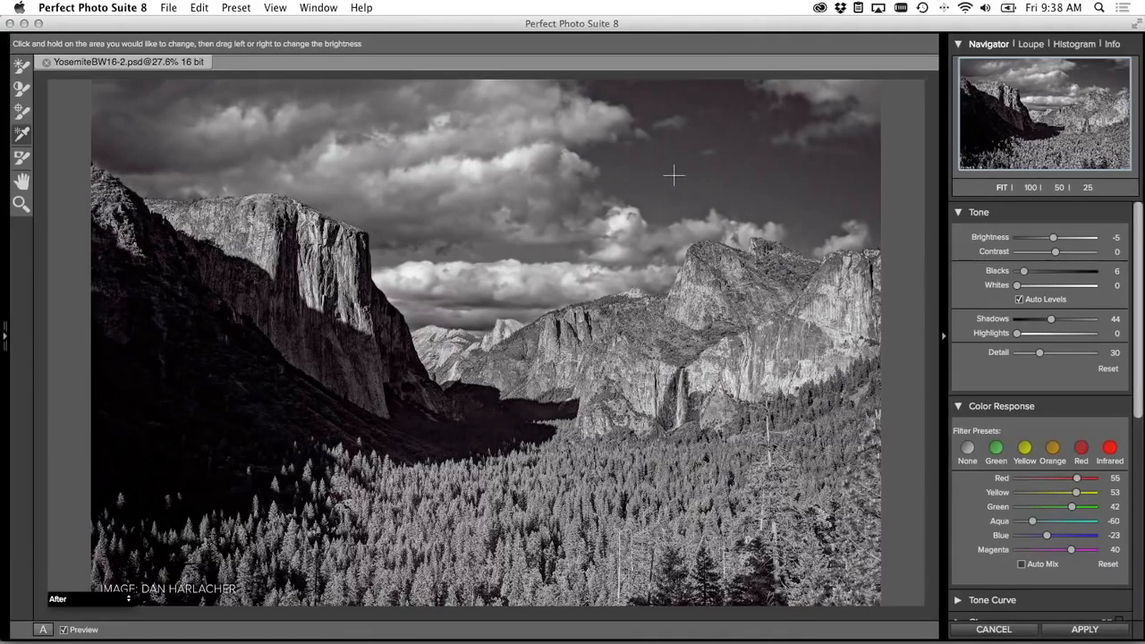
left_click_drag(673, 175, 945, 183)
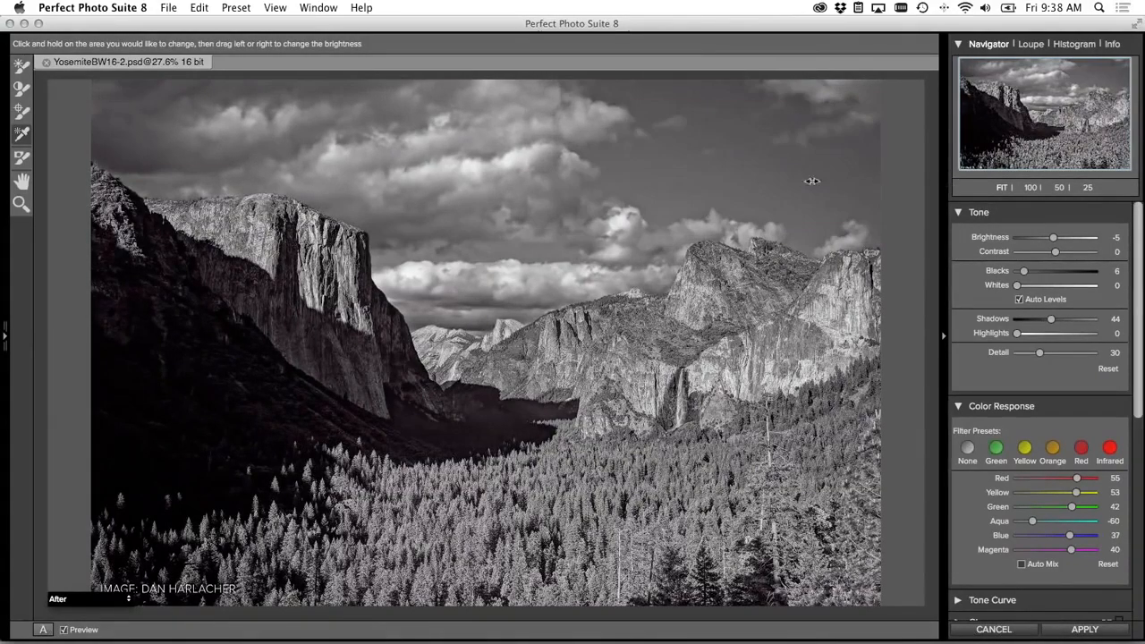
Step: Darken the clear sky and the forest with the targeted brightness tool, bringing Blue to -83 and Yellow to 11
left_click_drag(774, 179, 627, 178)
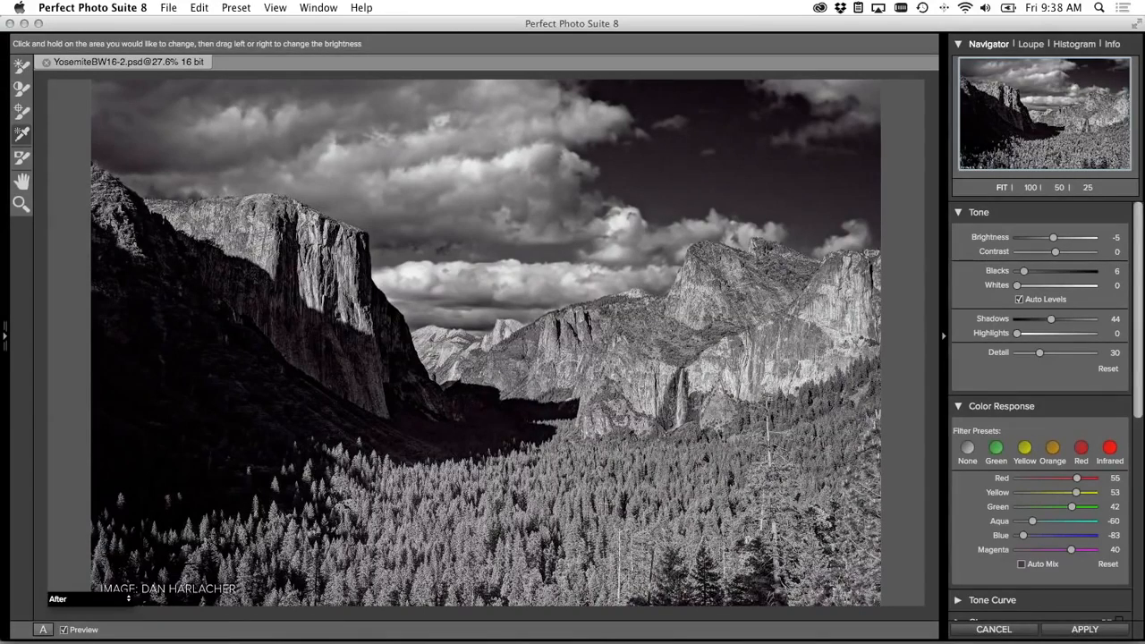
left_click_drag(604, 507, 436, 506)
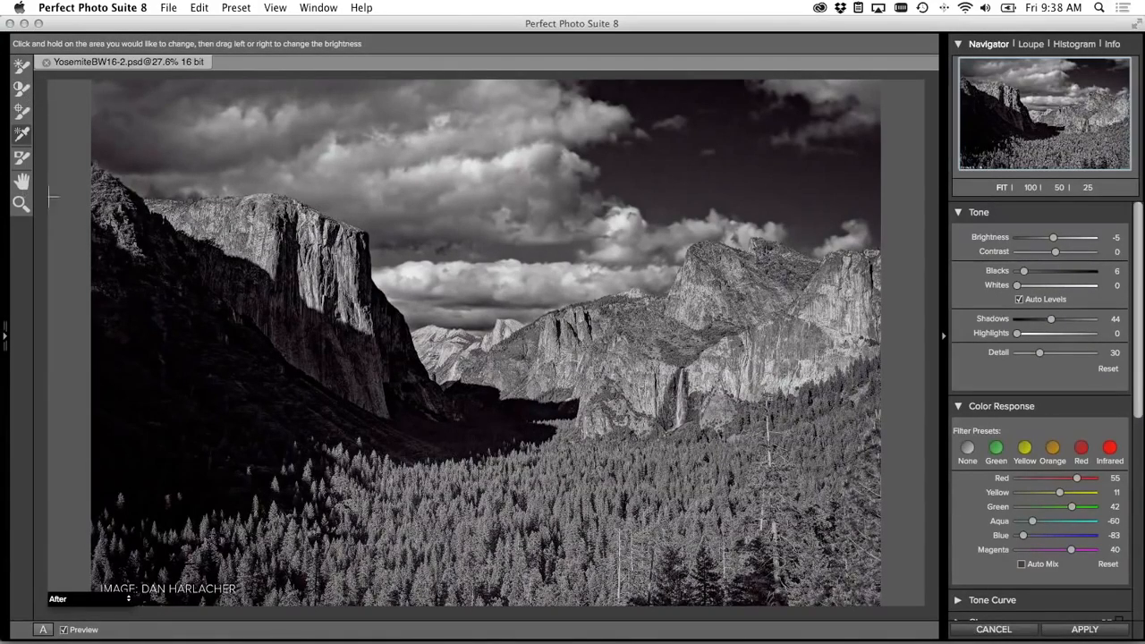
Step: Brush More Contrast over the waterfall with a size 100 contrast brush
left_click(23, 89)
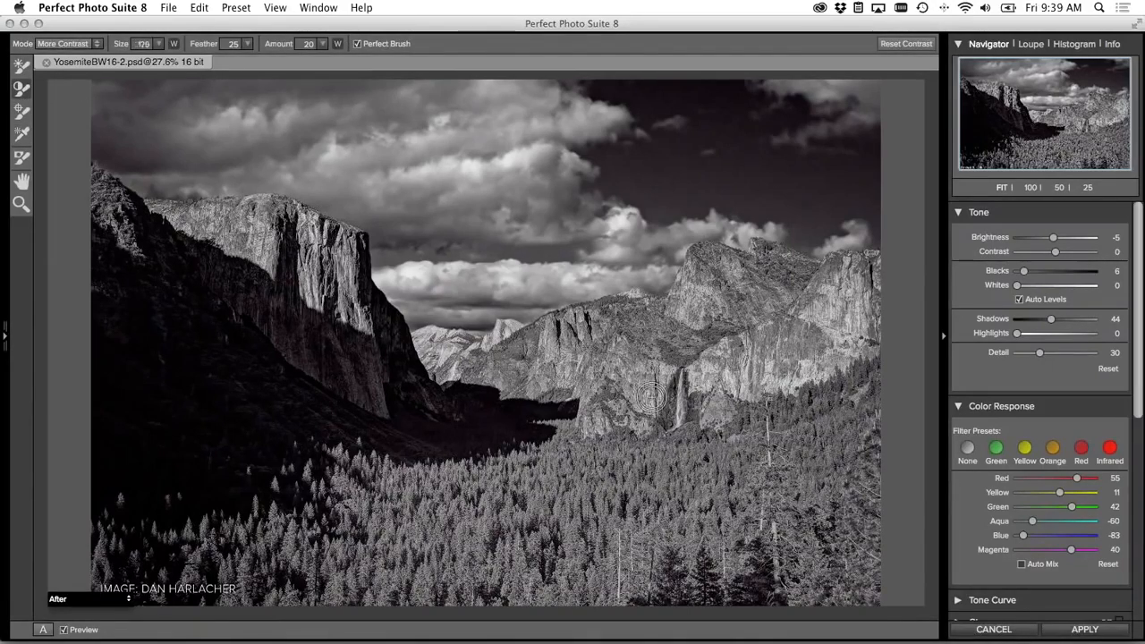
key("bracketleft")
mouse_move(681, 376)
left_mouse_down()
mouse_move(678, 416)
mouse_move(675, 392)
mouse_move(659, 425)
mouse_move(680, 375)
mouse_move(689, 422)
mouse_move(696, 409)
mouse_move(662, 427)
mouse_move(676, 371)
mouse_move(670, 419)
mouse_move(684, 373)
mouse_move(687, 423)
left_mouse_up()
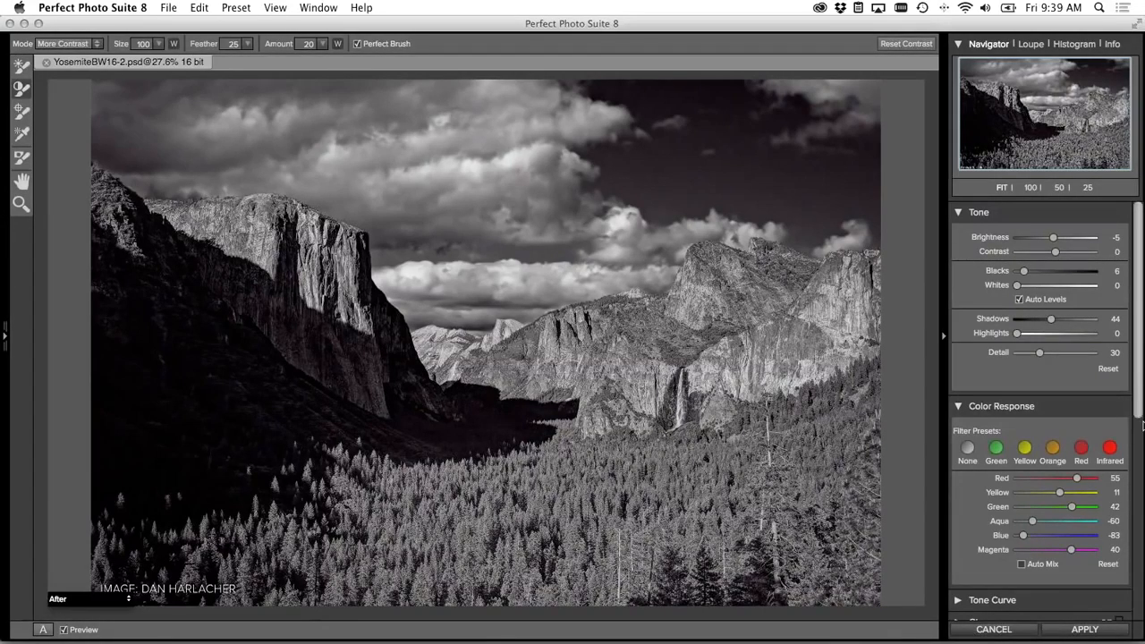
Step: Turn on the photo's border, choose Film Large Format from the Film category, and compare the result with the original
left_click_drag(1138, 414, 1142, 532)
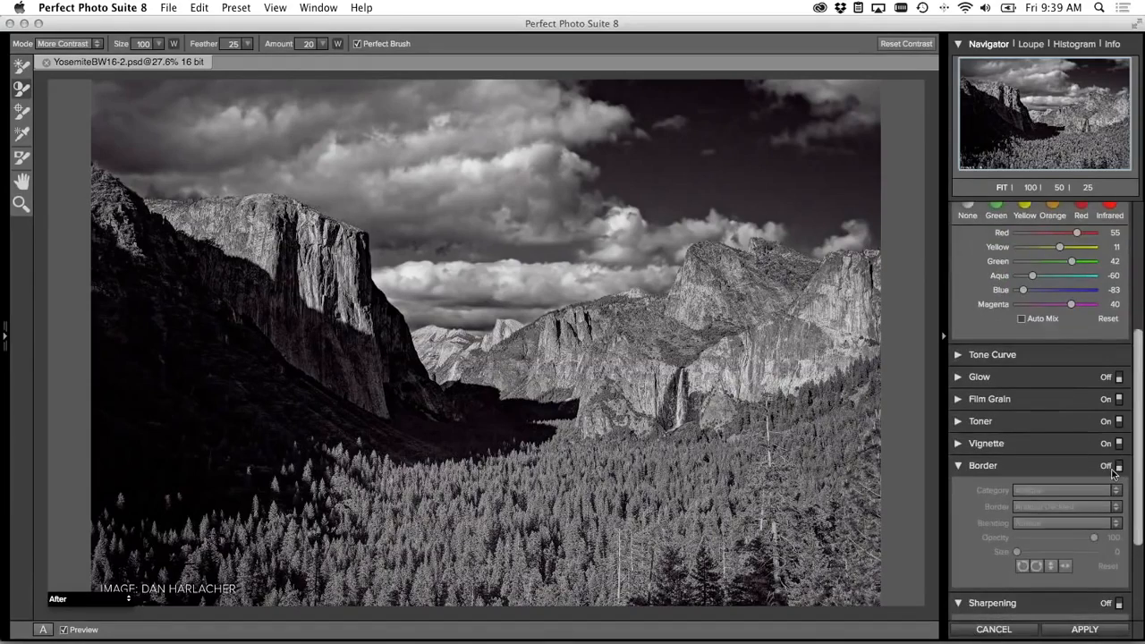
left_click(1114, 468)
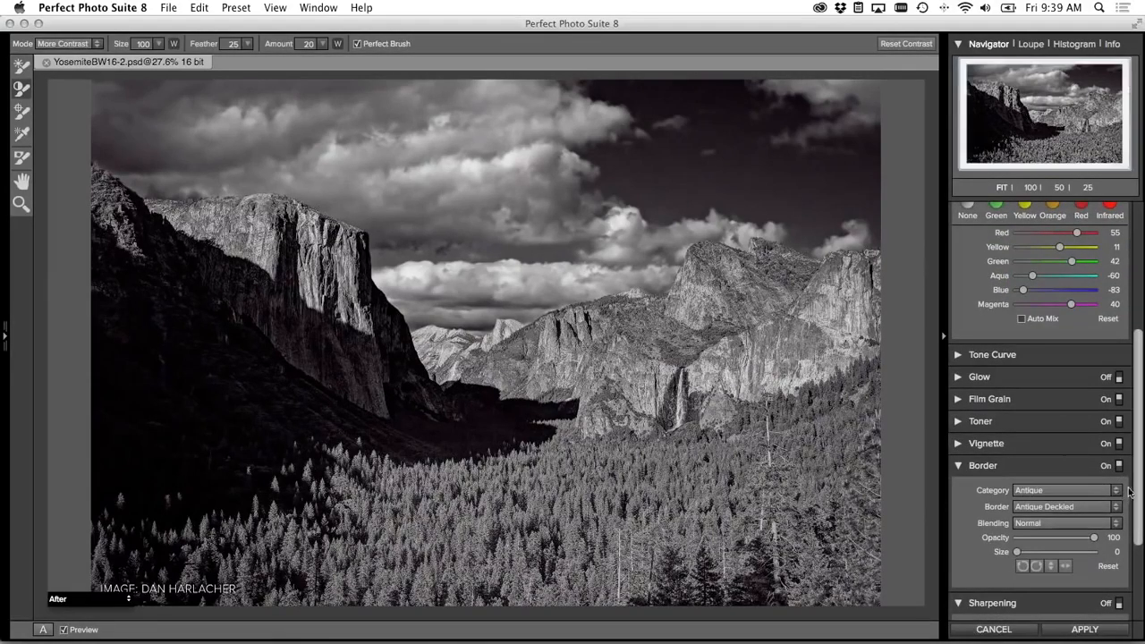
scroll(1049, 487, "down", 2)
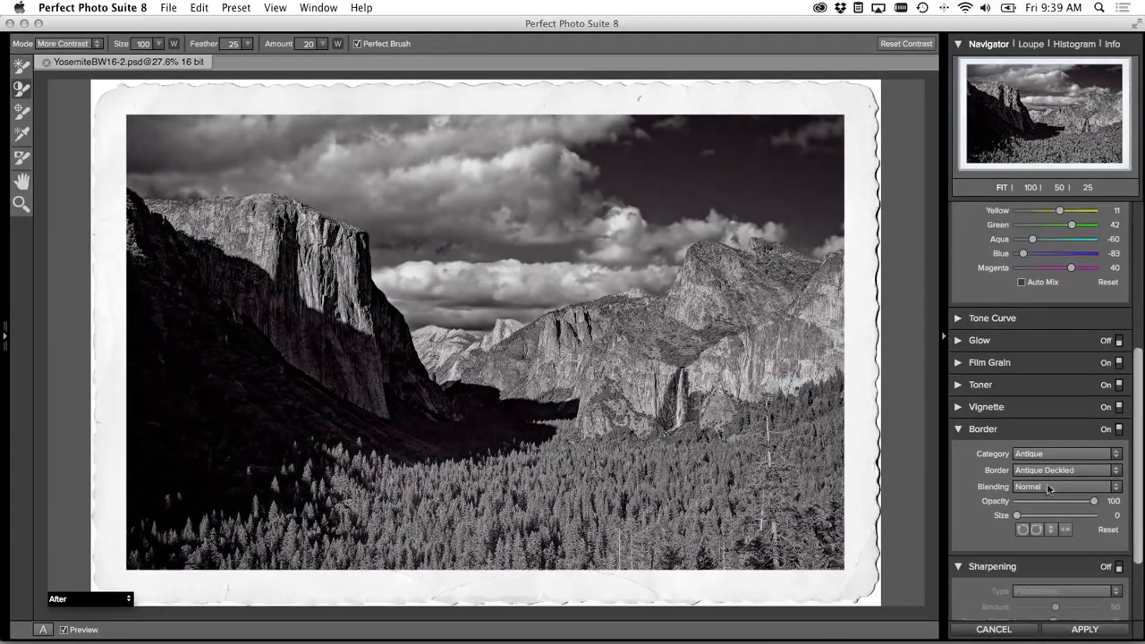
left_click(1049, 488)
left_click(1038, 496)
left_click(1033, 470)
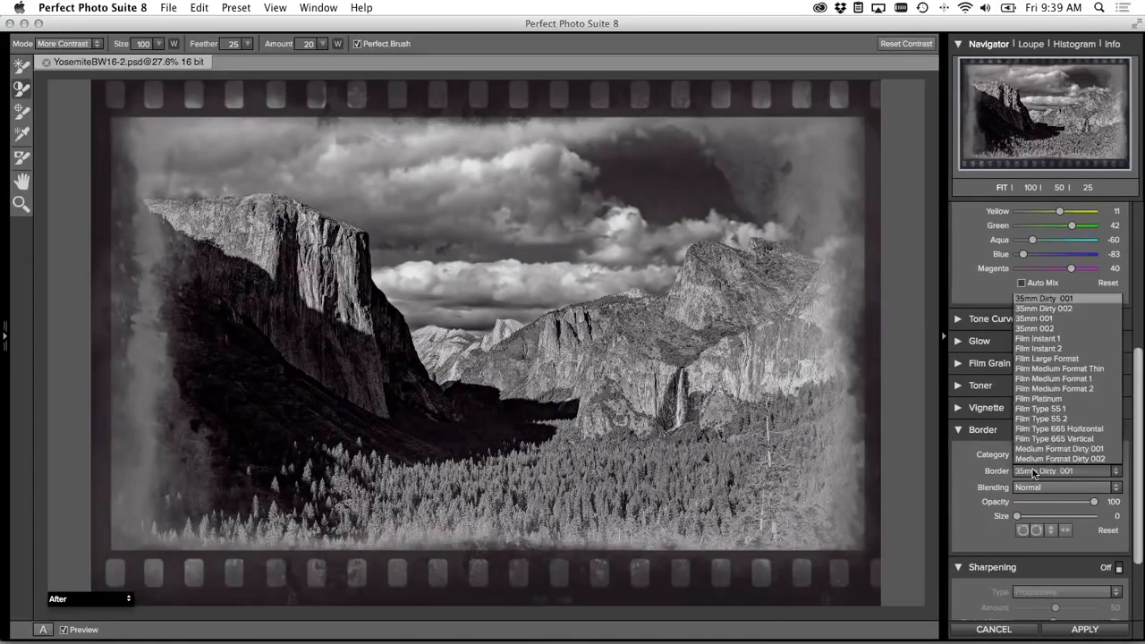
left_click(1049, 361)
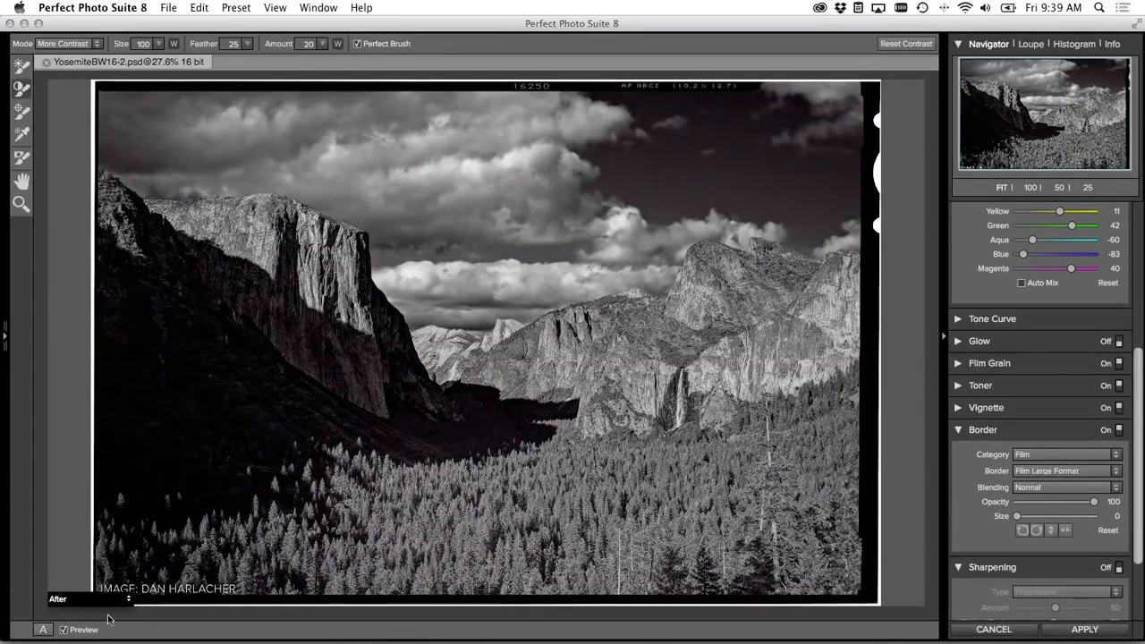
left_click(64, 630)
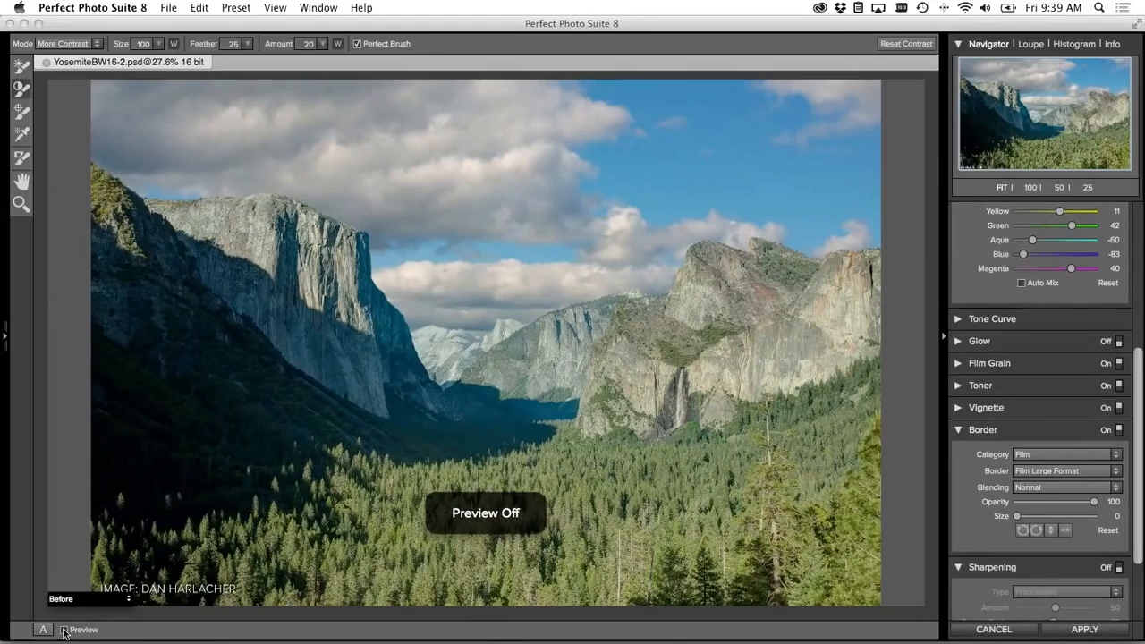
left_click(63, 629)
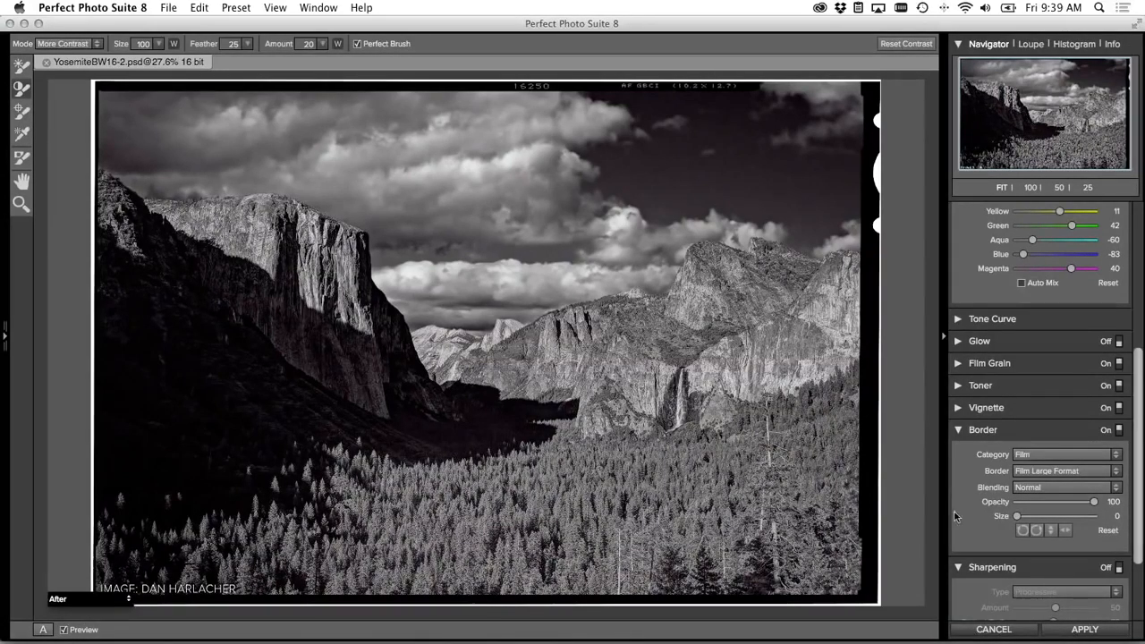
Step: Cancel editing the Yosemite photo and discard its black and white changes
left_click(978, 636)
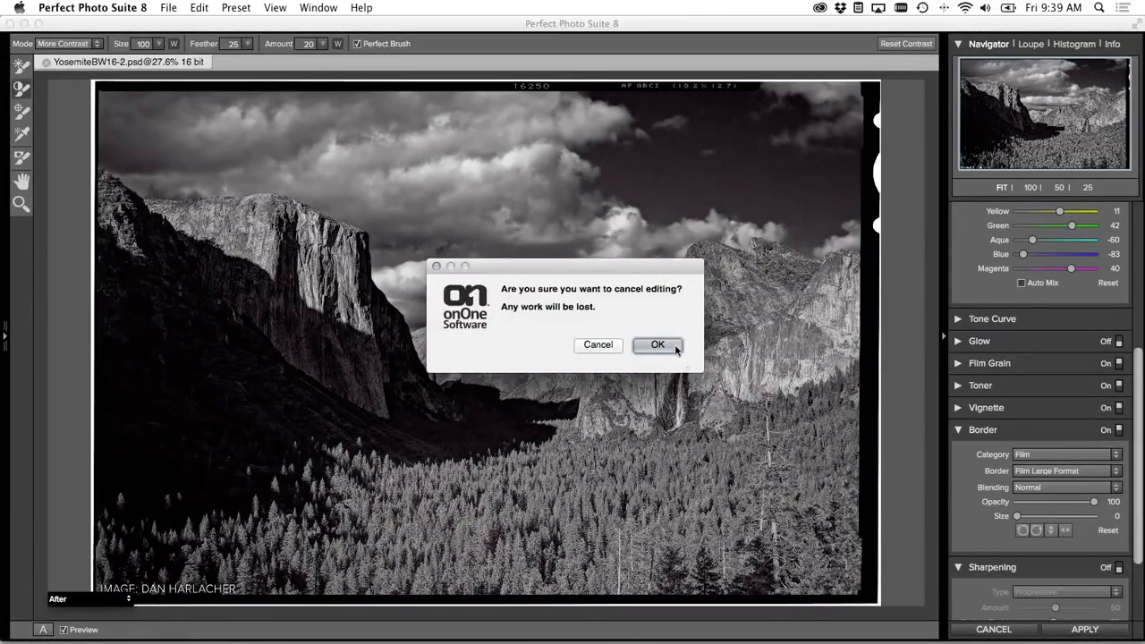
left_click(674, 344)
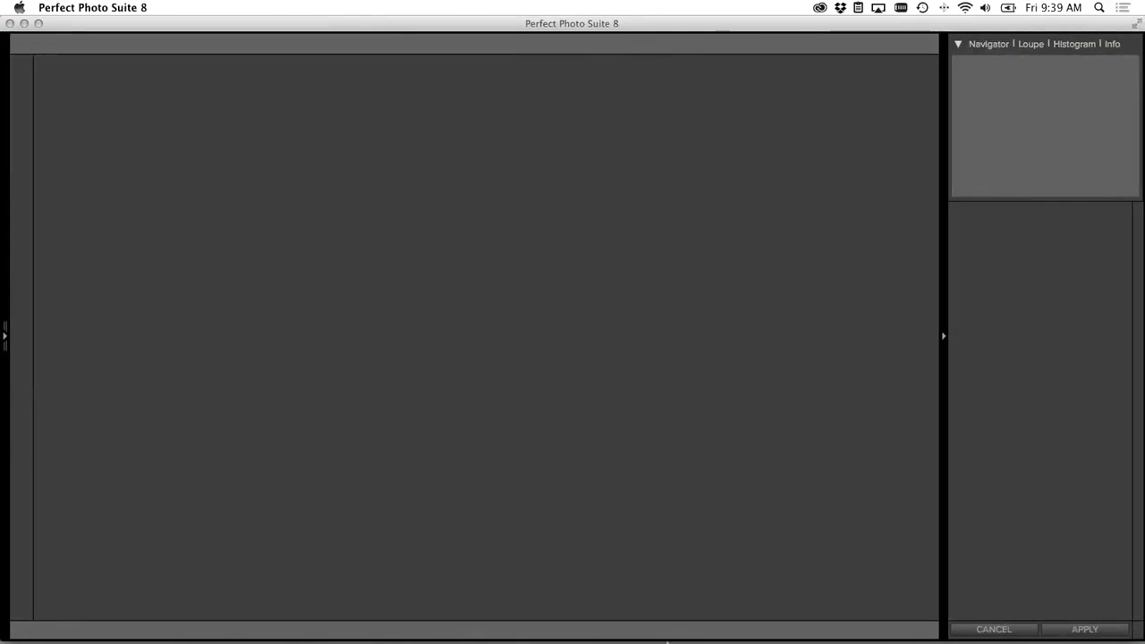
mouse_move(706, 633)
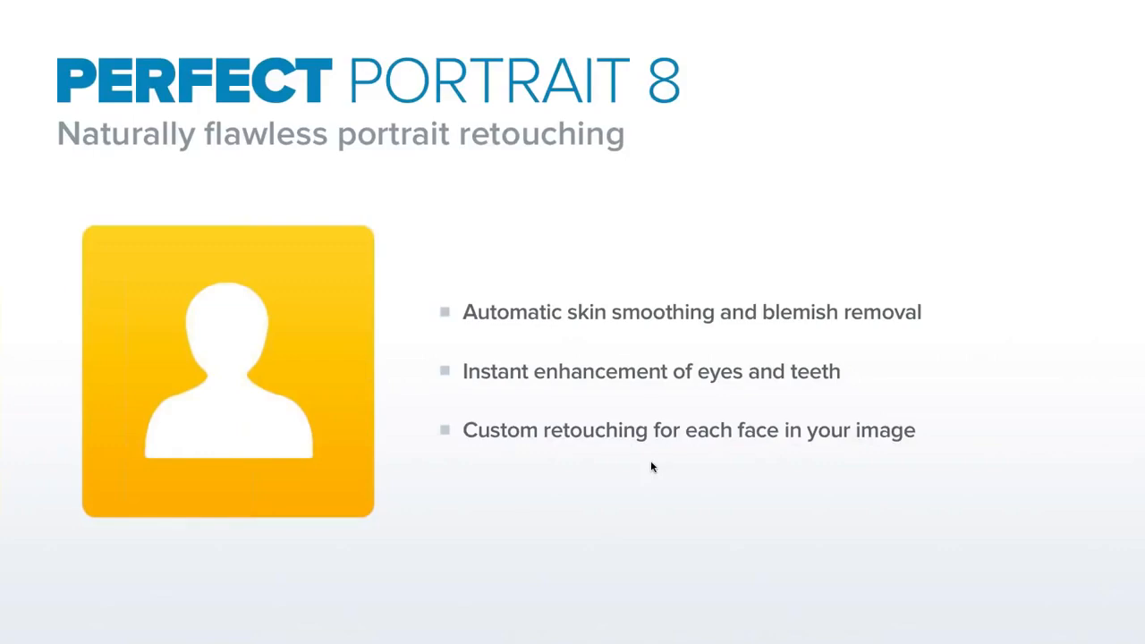
key("Right")
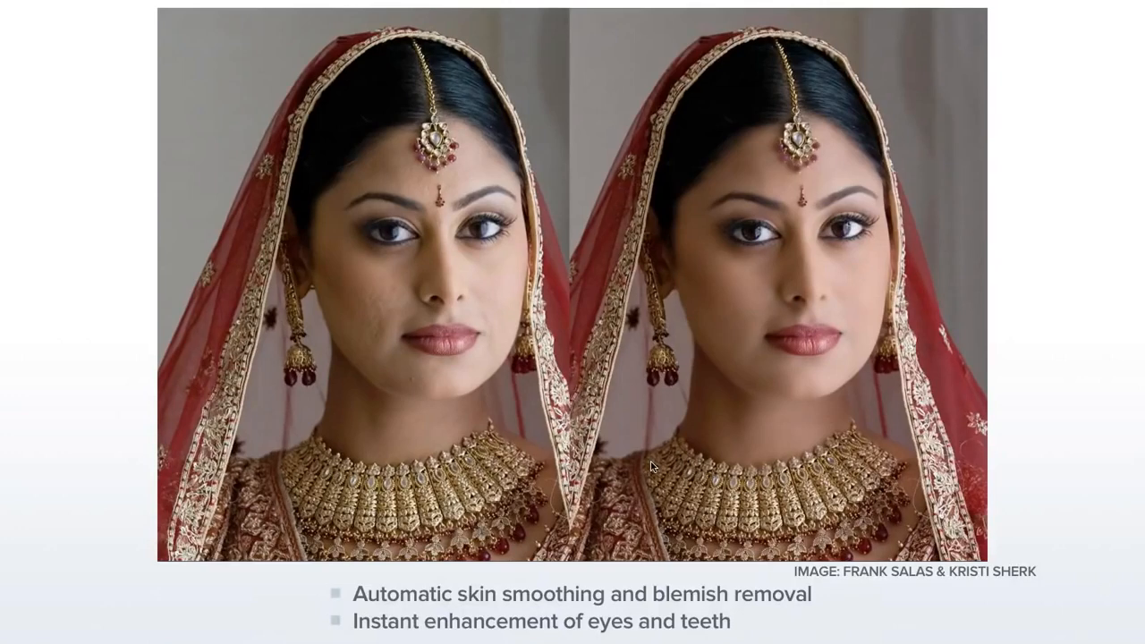
key("Right")
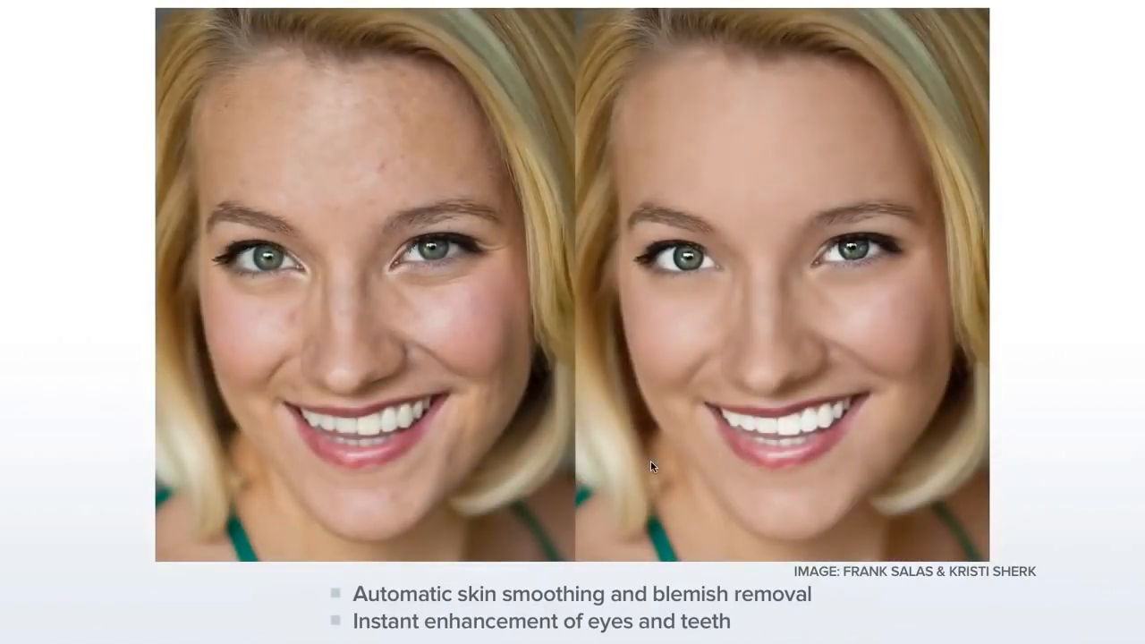
key("Right")
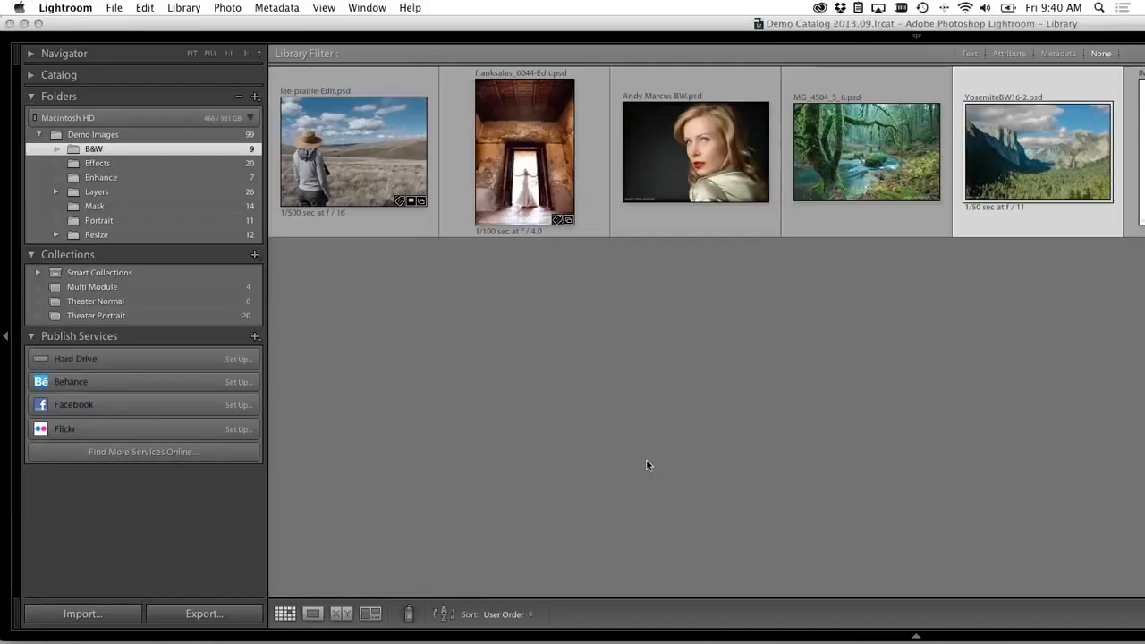
Step: In Lightroom, select PPortrait_Theatre_3.psd in the Portrait folder and open it in Perfect Portrait 8
left_click(371, 341)
left_click(100, 220)
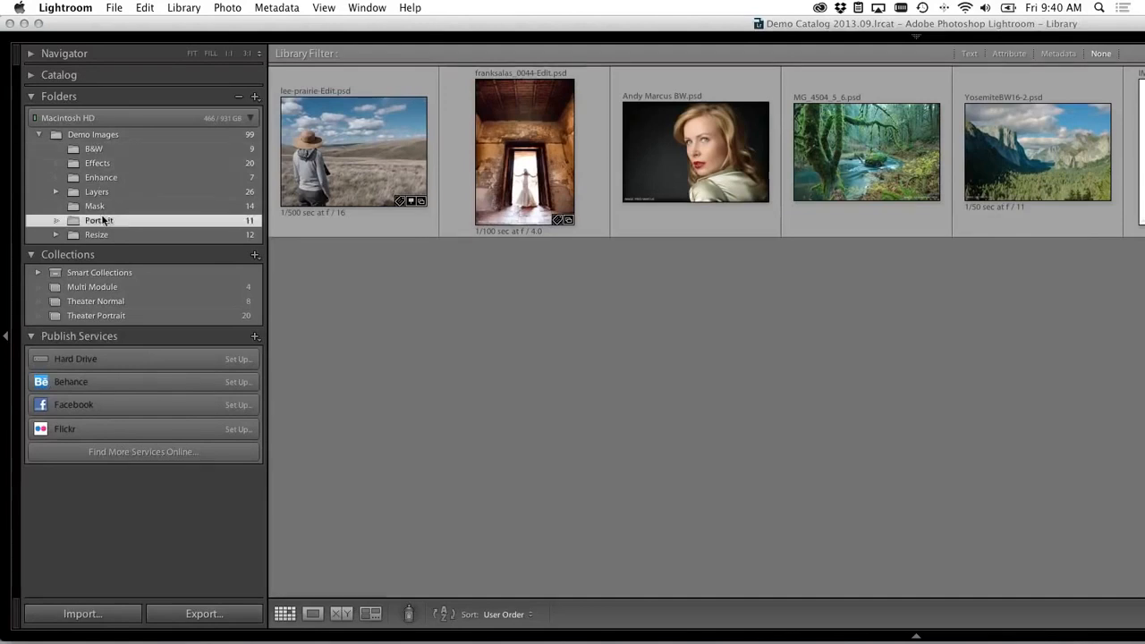
left_click(494, 323)
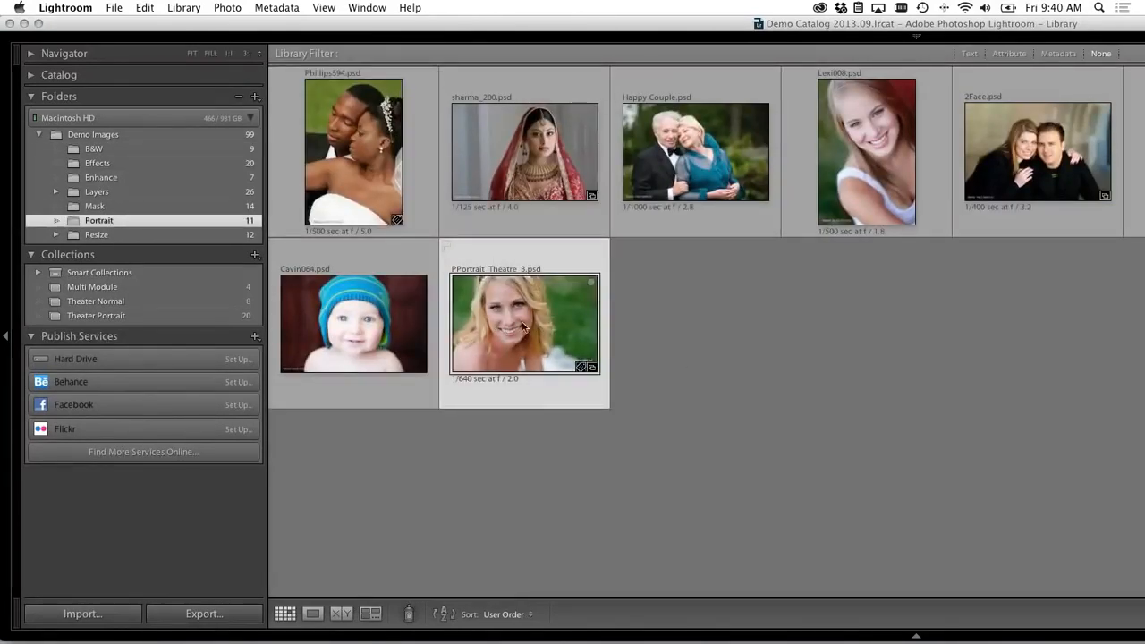
left_click(107, 8)
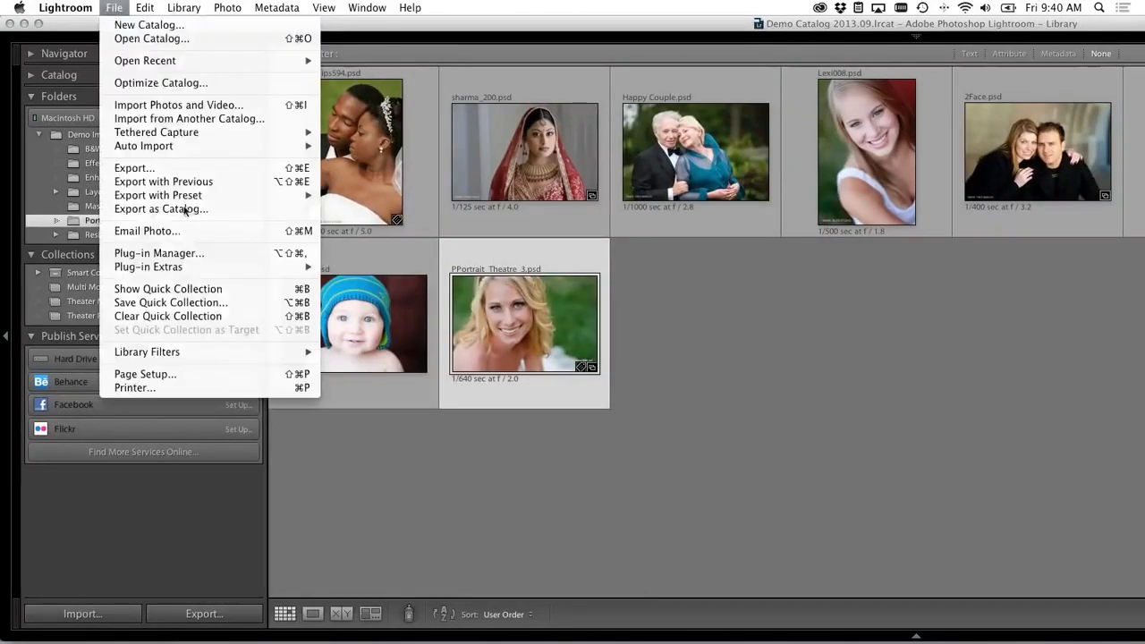
mouse_move(264, 269)
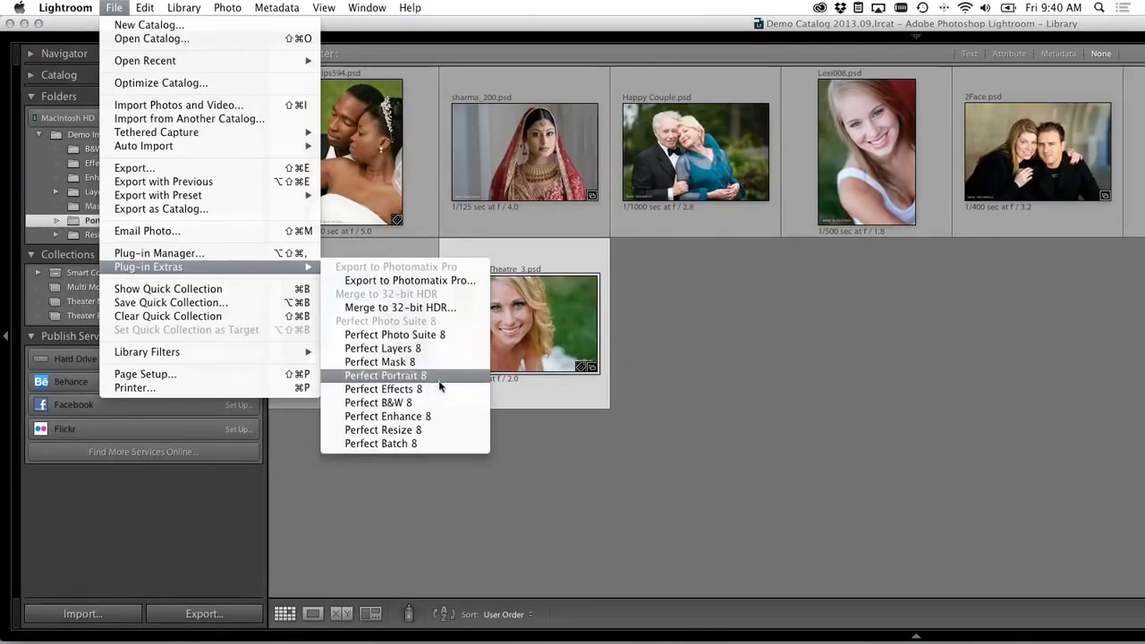
left_click(612, 373)
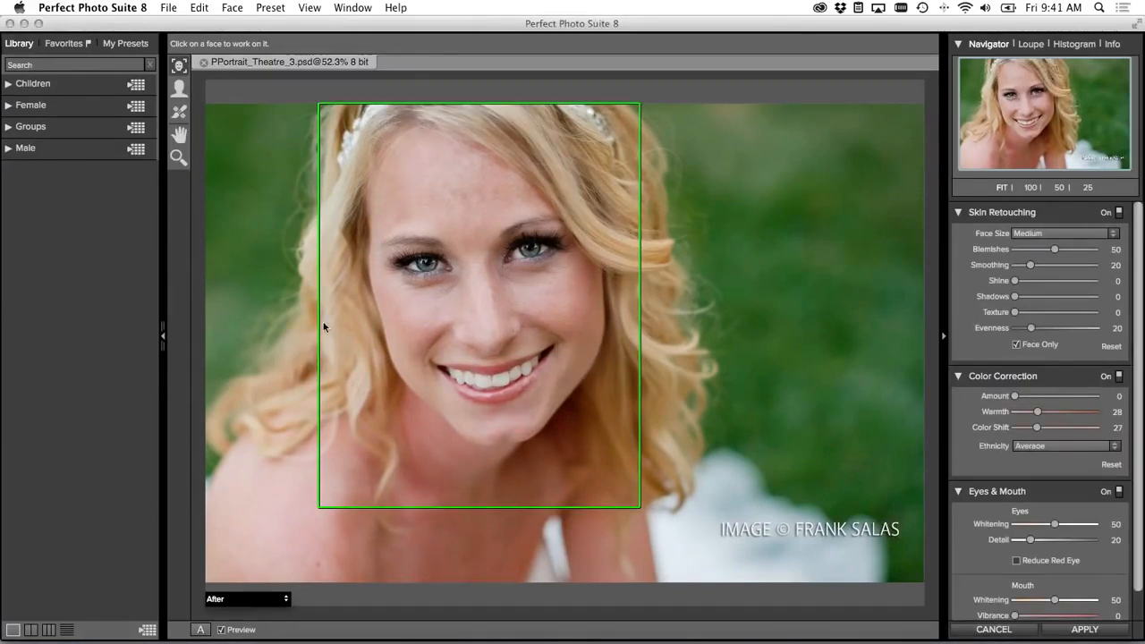
Step: Select the woman's face for retouching and fit the mouth outline to the corners and edges of her lips and teeth
left_click(489, 259)
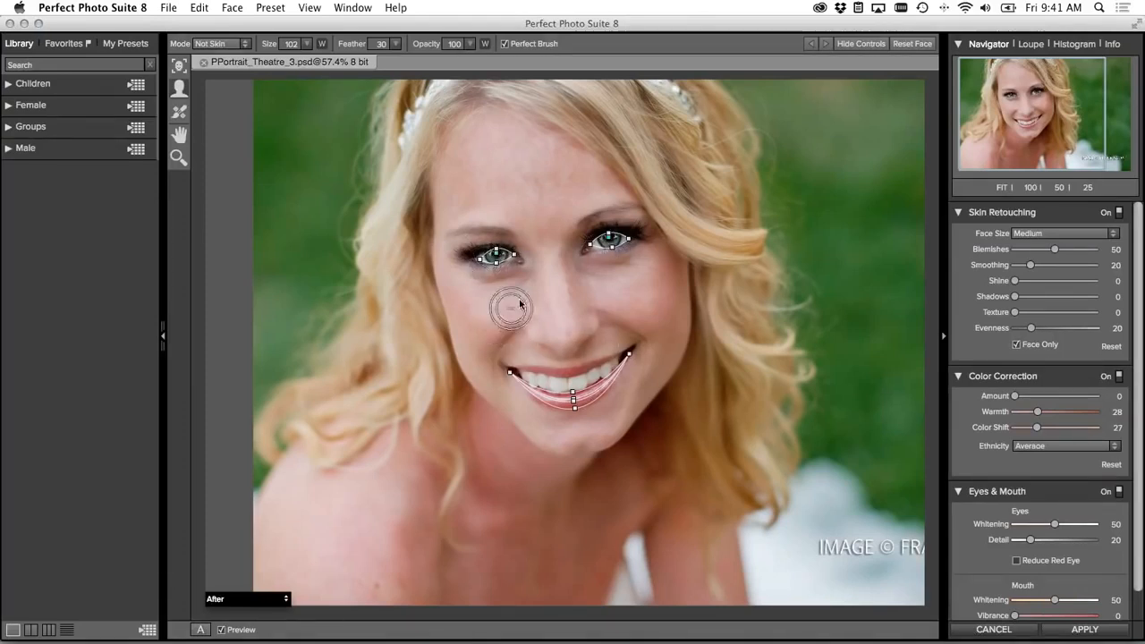
left_click_drag(509, 373, 507, 368)
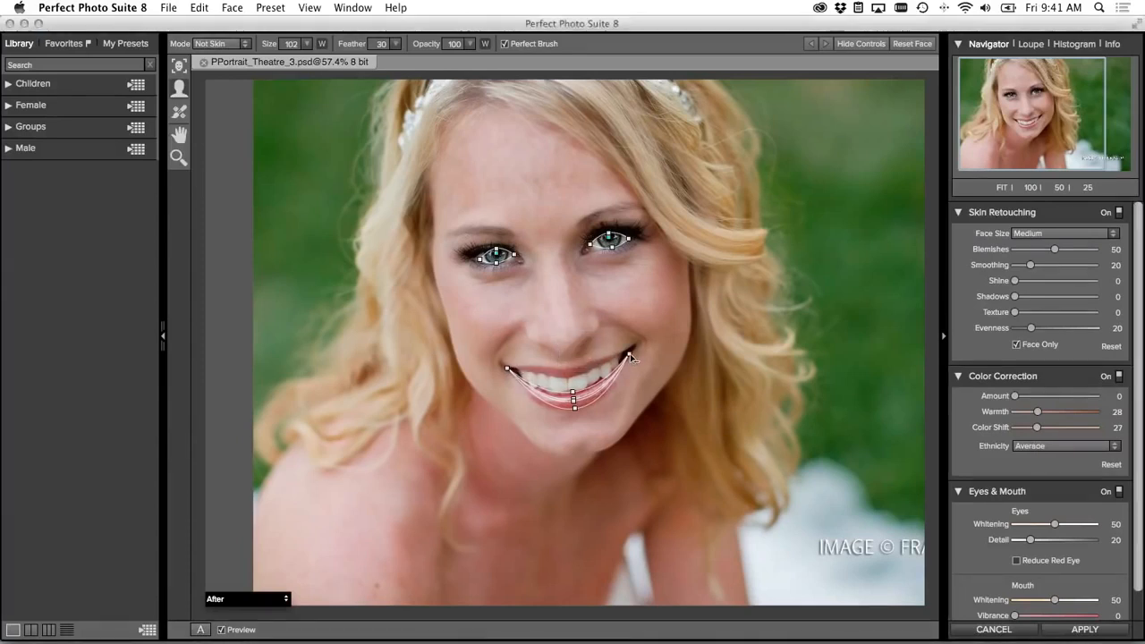
left_click_drag(630, 358, 640, 343)
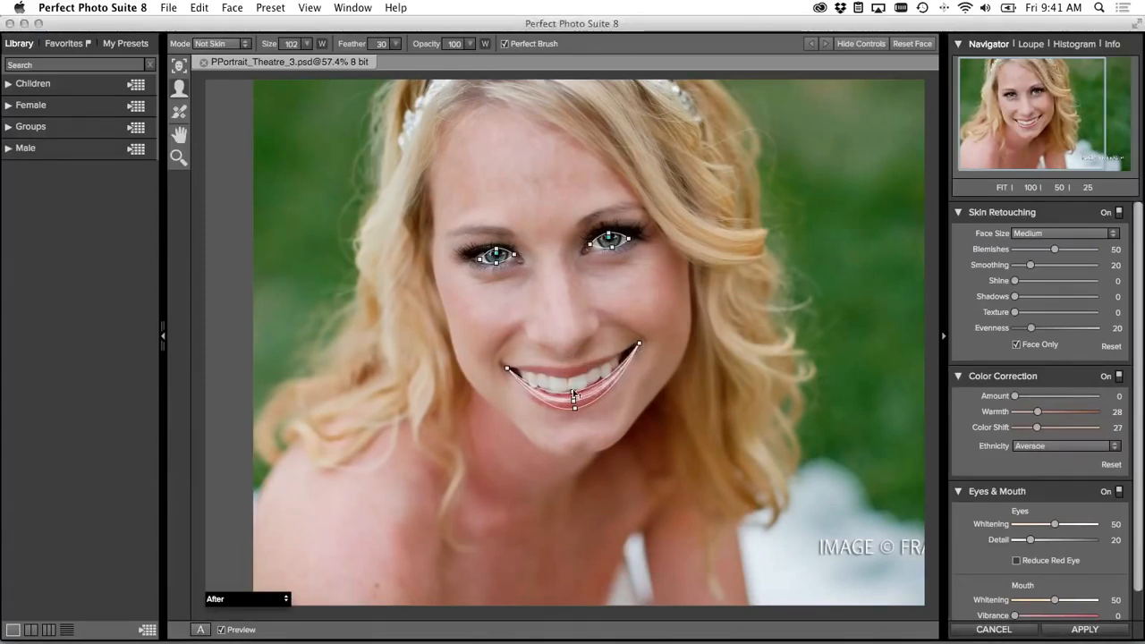
left_click_drag(573, 394, 503, 365)
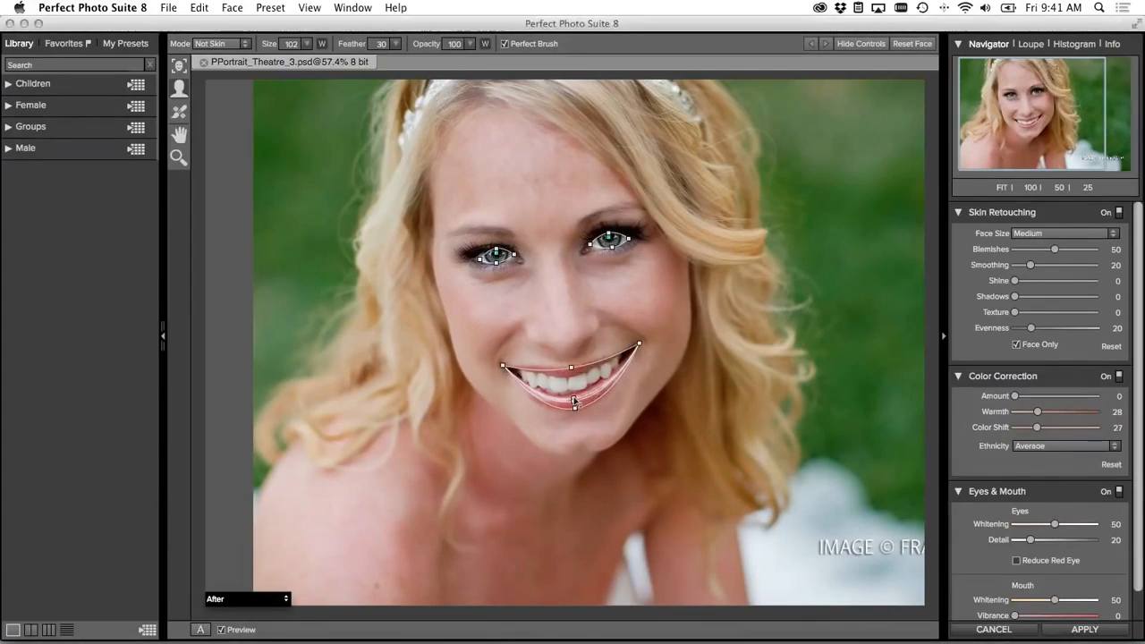
mouse_move(575, 401)
left_mouse_down()
mouse_move(574, 375)
mouse_move(575, 408)
left_mouse_up()
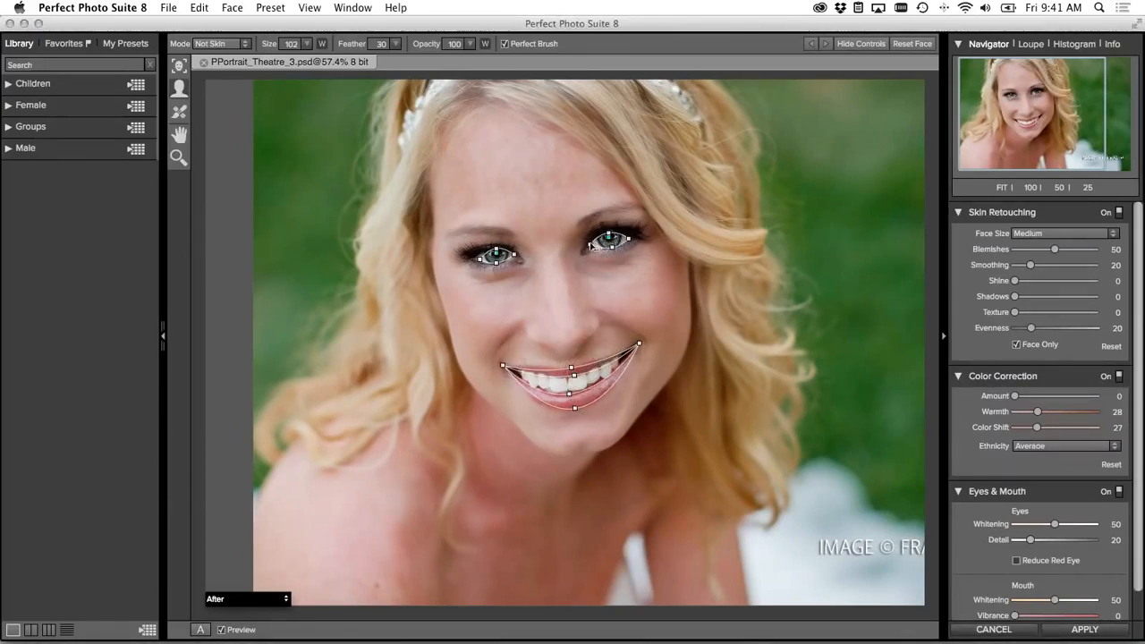
Step: Fit the outlines of both eyes to the corners of the woman's eyes
left_click_drag(588, 245, 585, 247)
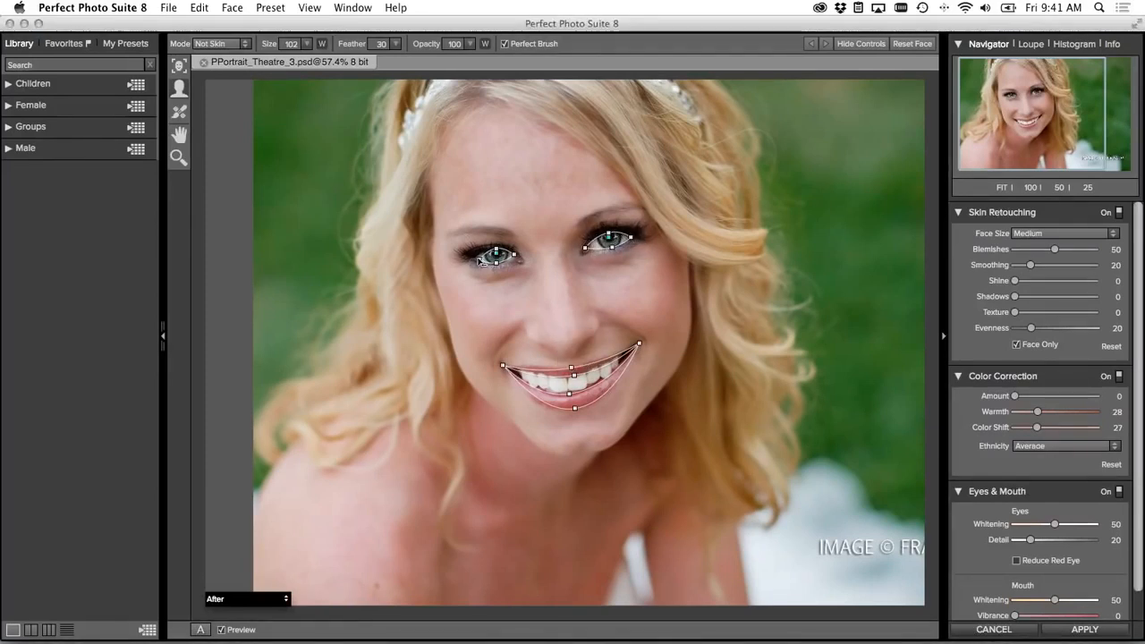
left_click_drag(480, 261, 471, 259)
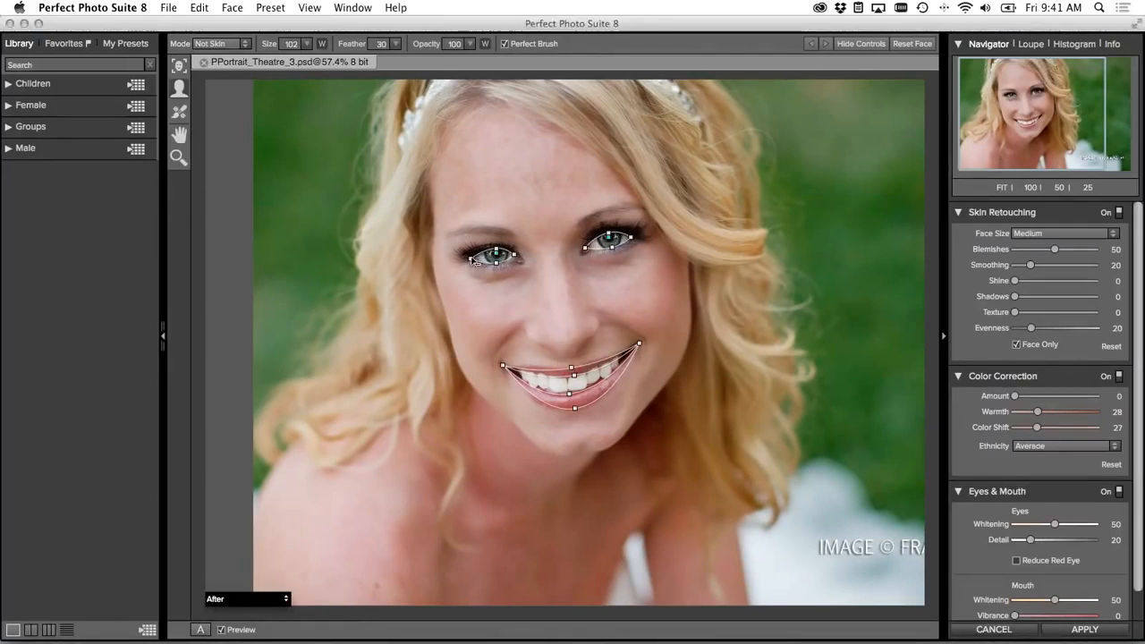
left_click(519, 257)
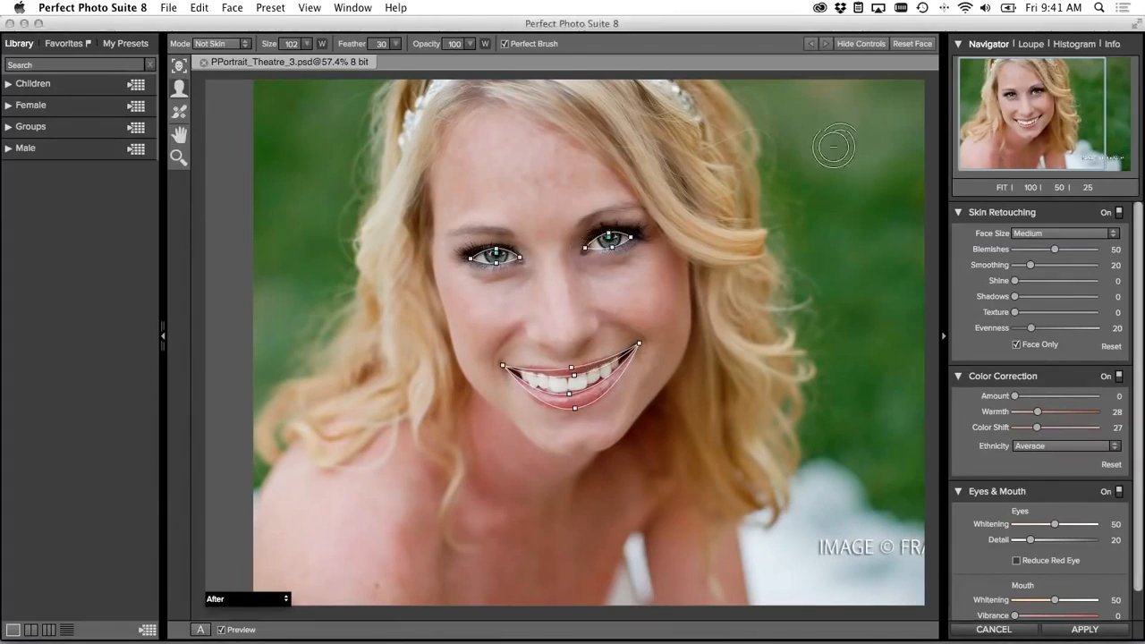
Step: Hide the face controls and compare the retouched portrait with the original
left_click(859, 45)
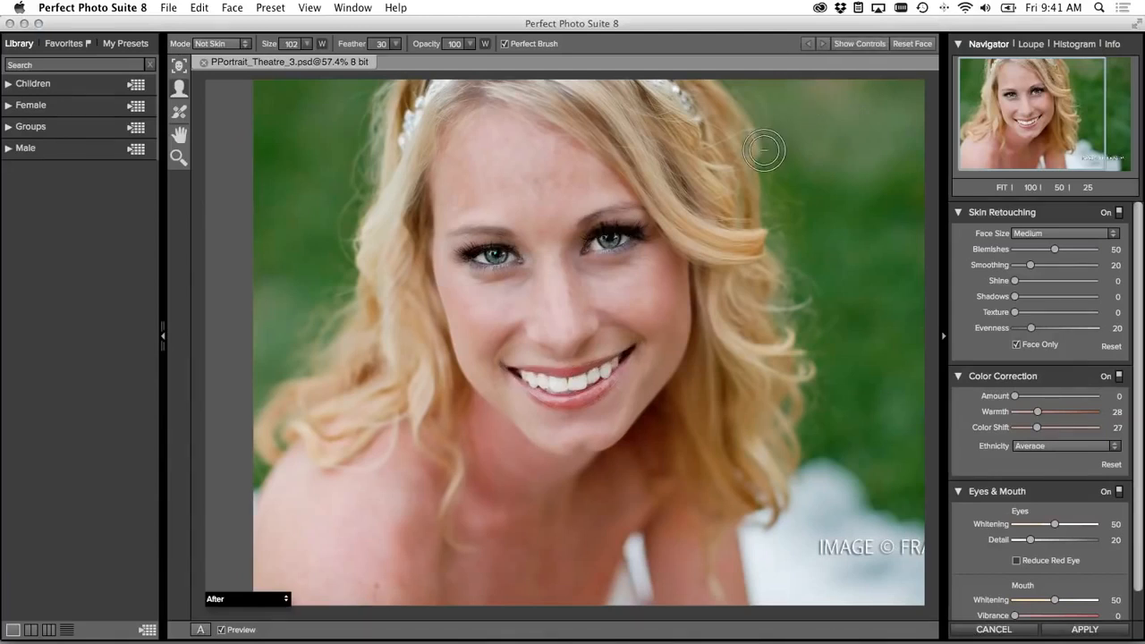
left_click(221, 631)
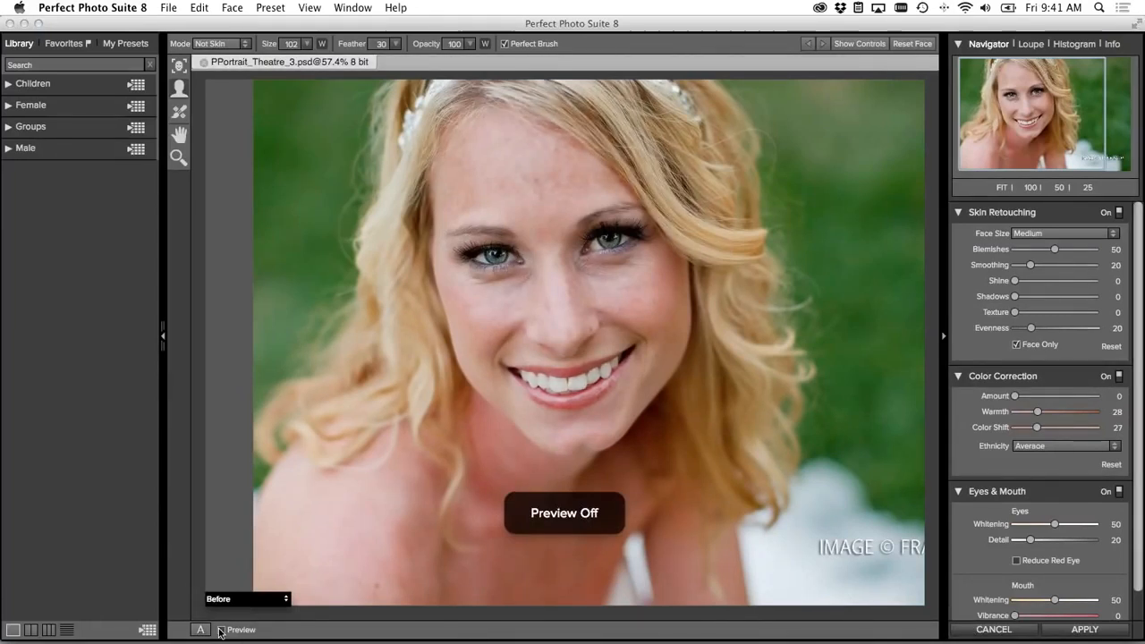
left_click(221, 630)
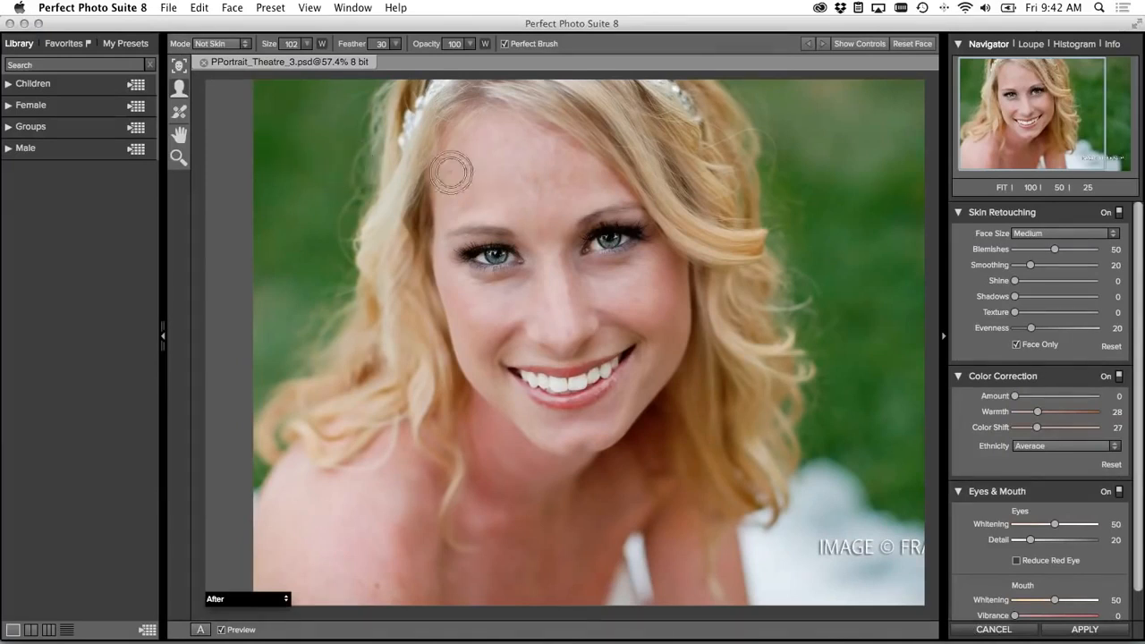
Step: Enlarge the Not Skin brush to 175 and paint over the hair beside the forehead to exclude it from skin retouching
key("bracketright")
key("bracketright")
key("bracketright")
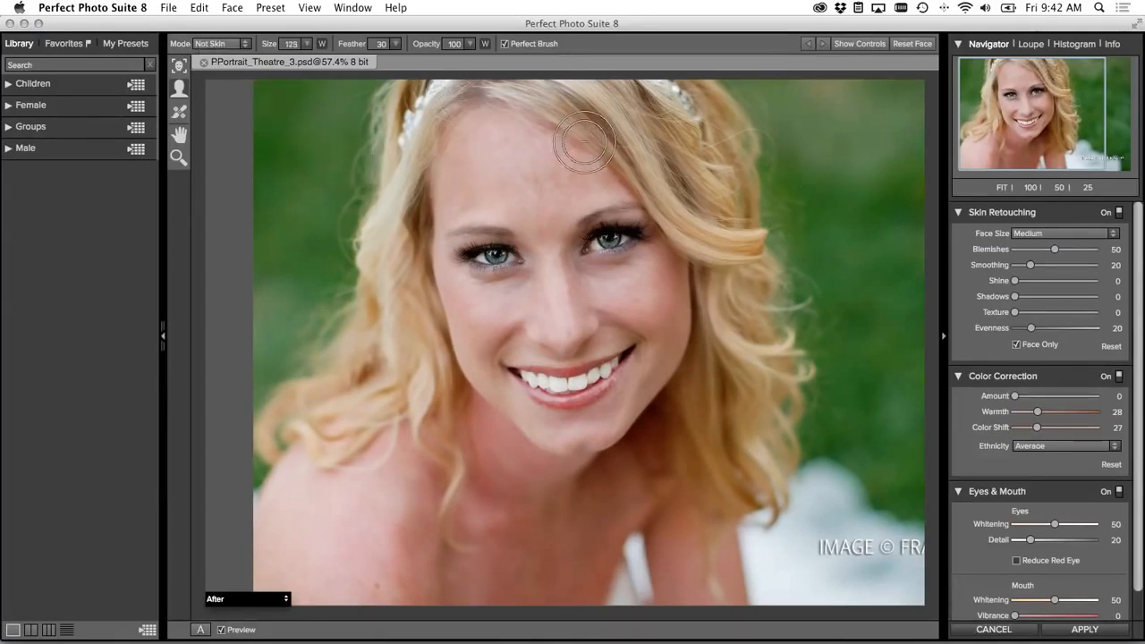
mouse_move(587, 142)
left_mouse_down()
mouse_move(694, 130)
mouse_move(676, 142)
mouse_move(632, 106)
mouse_move(497, 77)
mouse_move(647, 157)
mouse_move(715, 218)
mouse_move(658, 110)
mouse_move(528, 92)
mouse_move(649, 134)
mouse_move(682, 165)
left_mouse_up()
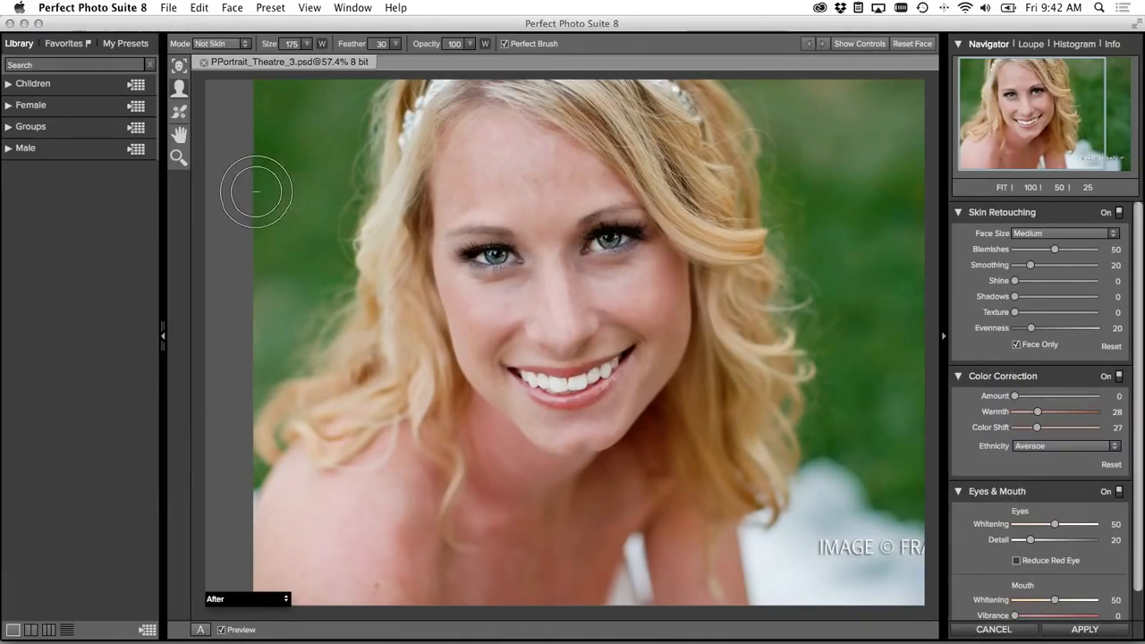
Step: Apply the Shine Reducer preset from the Female category and set the skin Evenness to 41
left_click(135, 109)
left_click(135, 107)
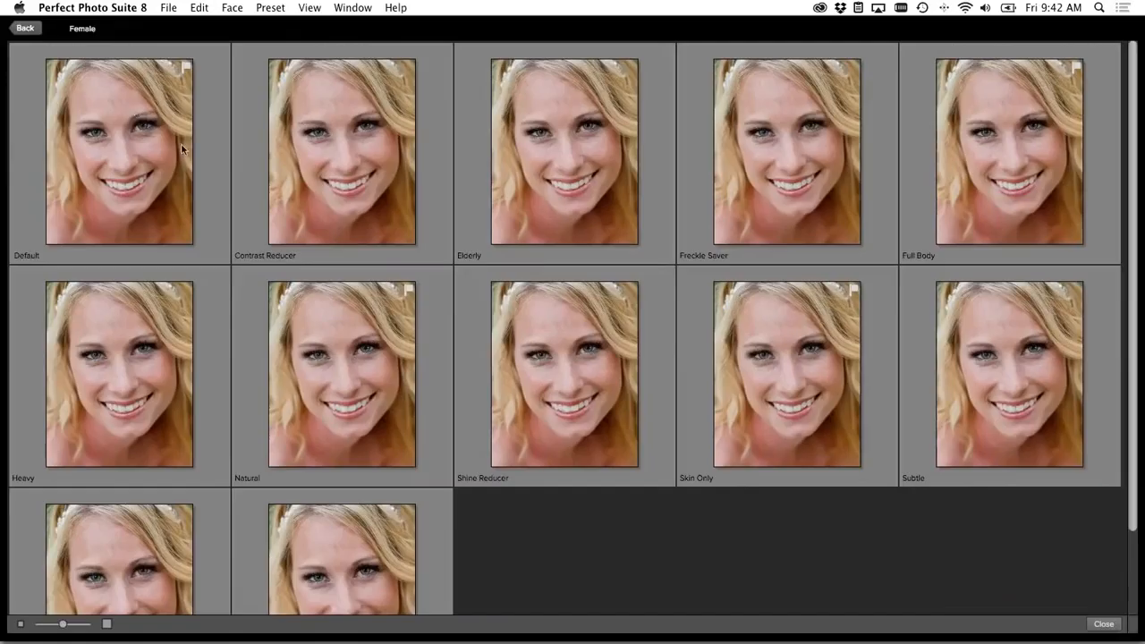
left_click(563, 370)
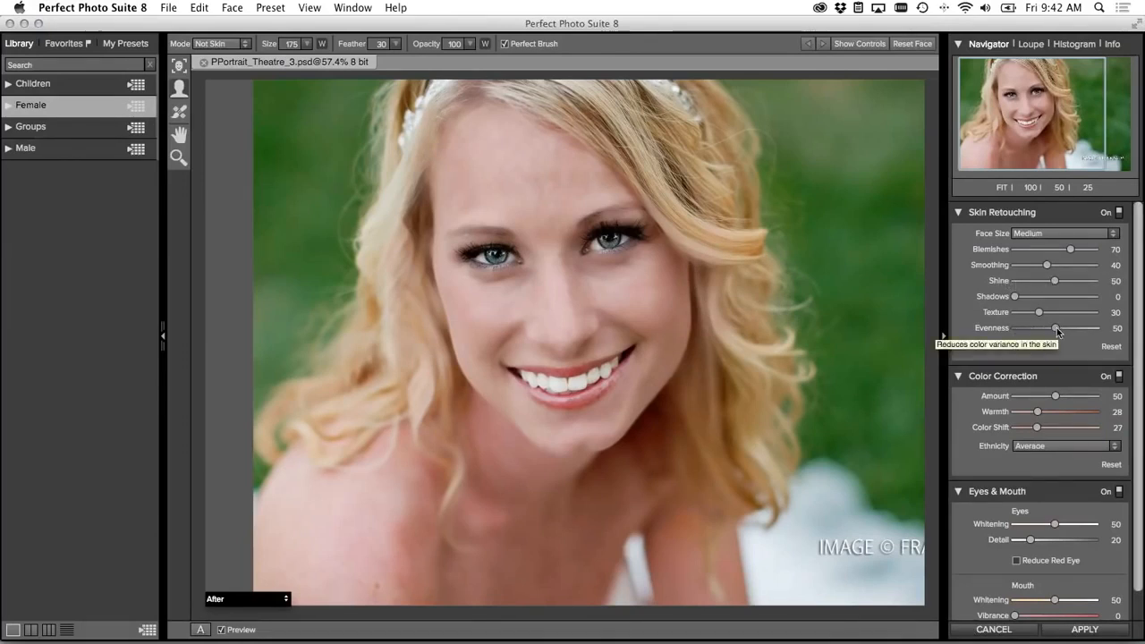
left_click_drag(1057, 328, 1047, 328)
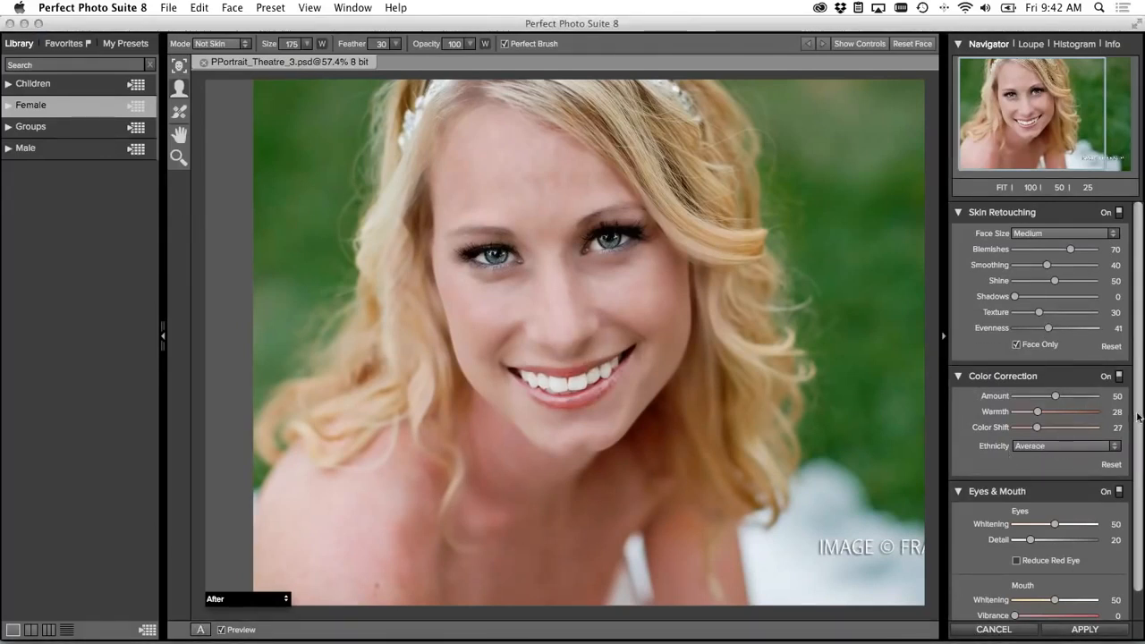
scroll(1128, 447, "down", 2)
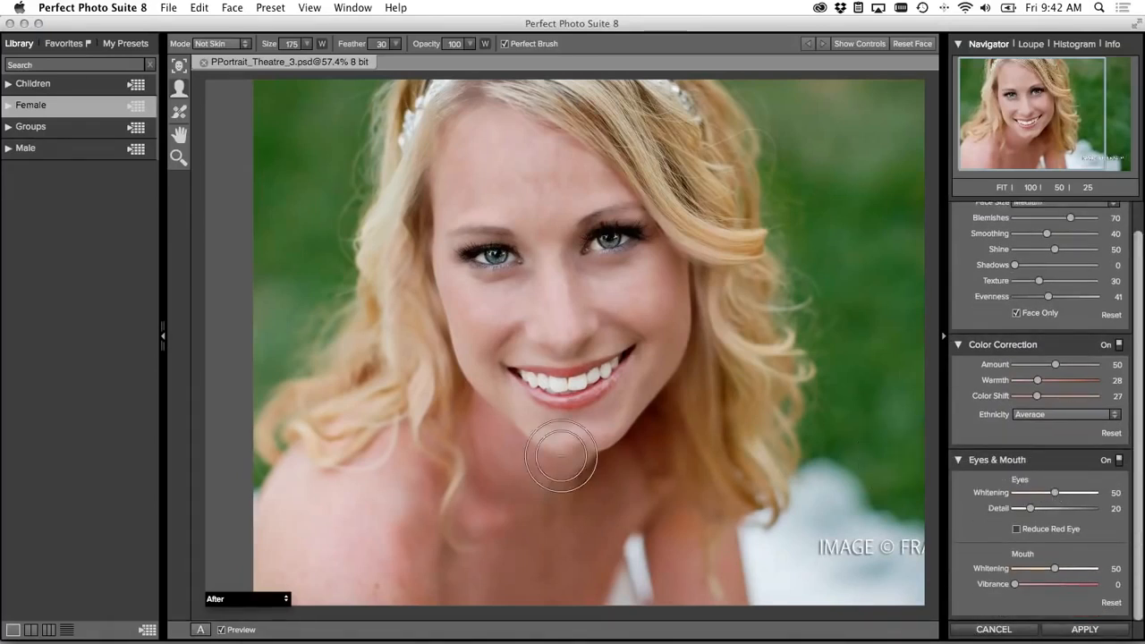
Step: Compare the woman's face before and after retouching side by side, and exit the portrait editing without keeping the changes
left_click(203, 630)
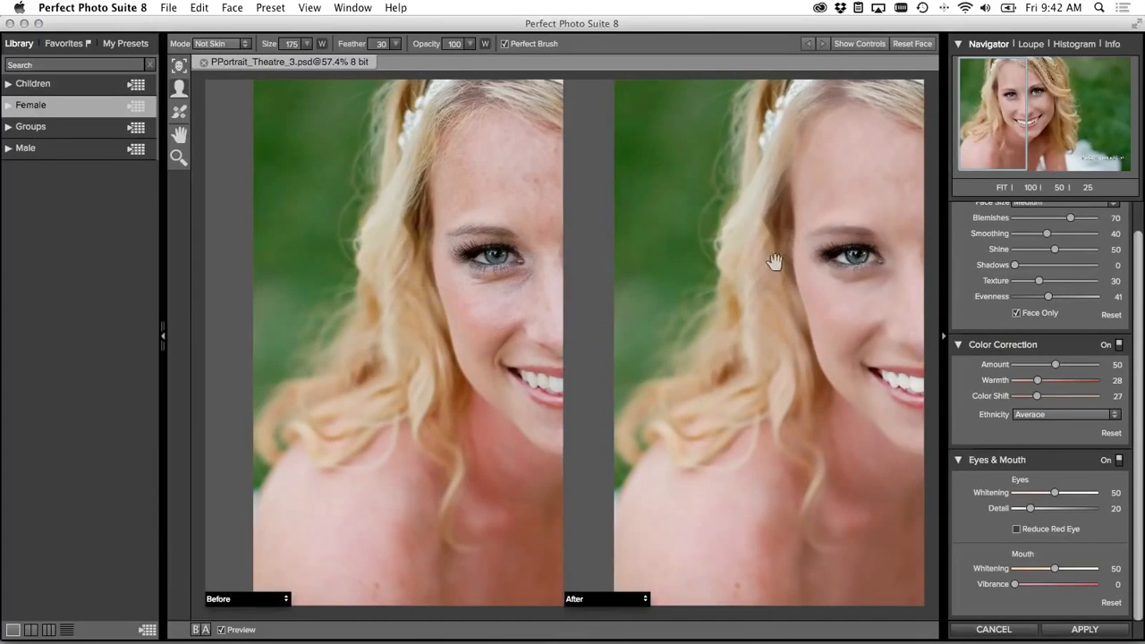
left_click_drag(773, 264, 626, 273)
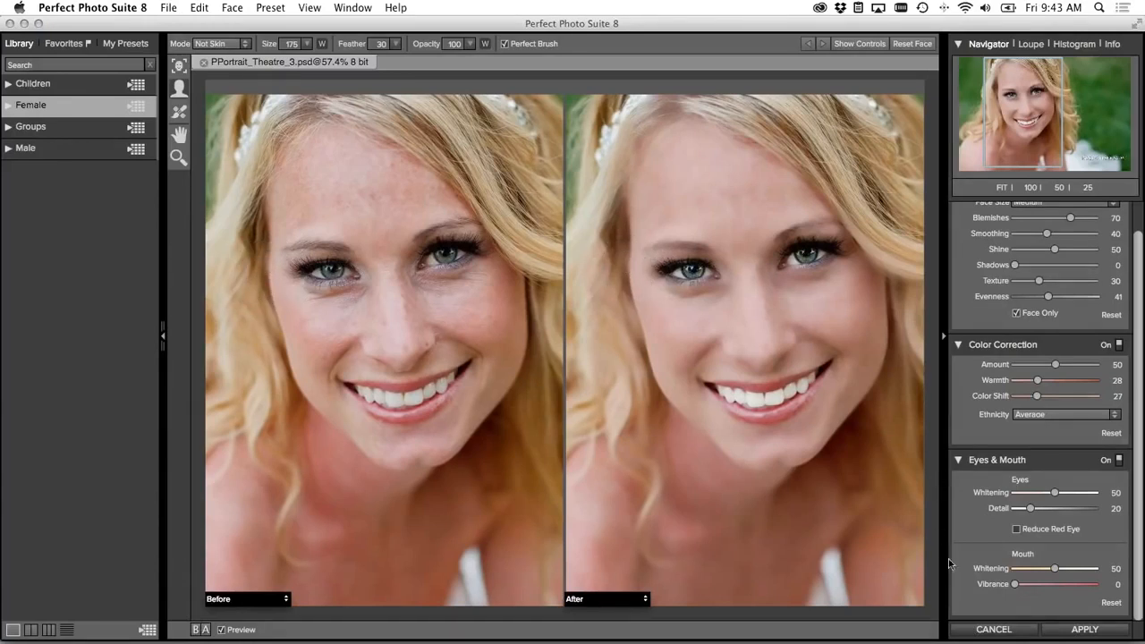
left_click(992, 630)
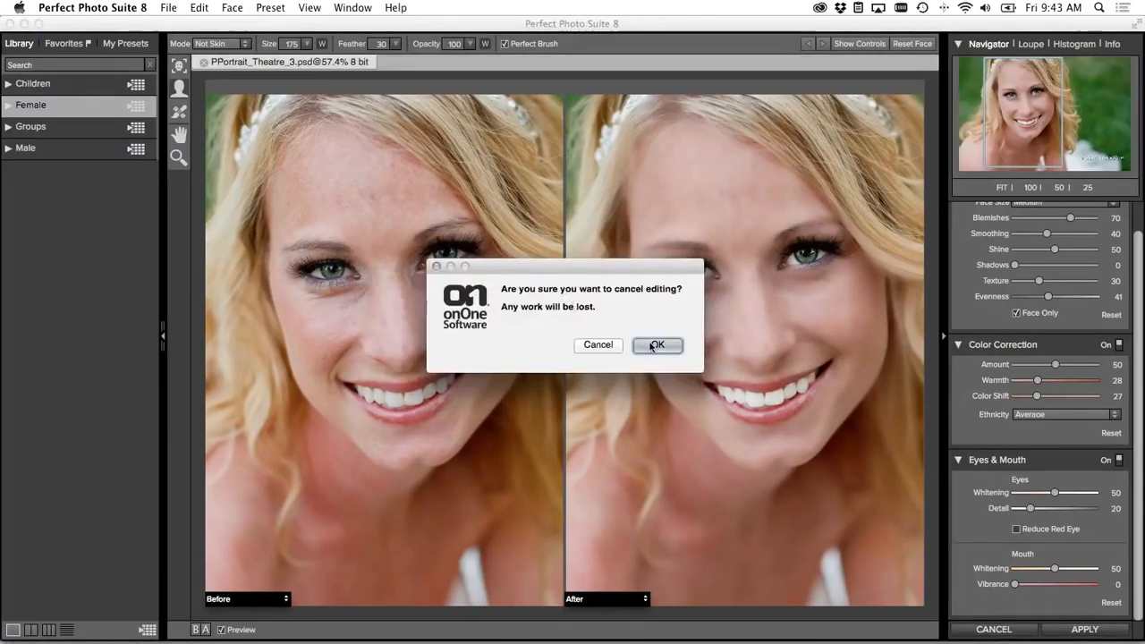
left_click(656, 344)
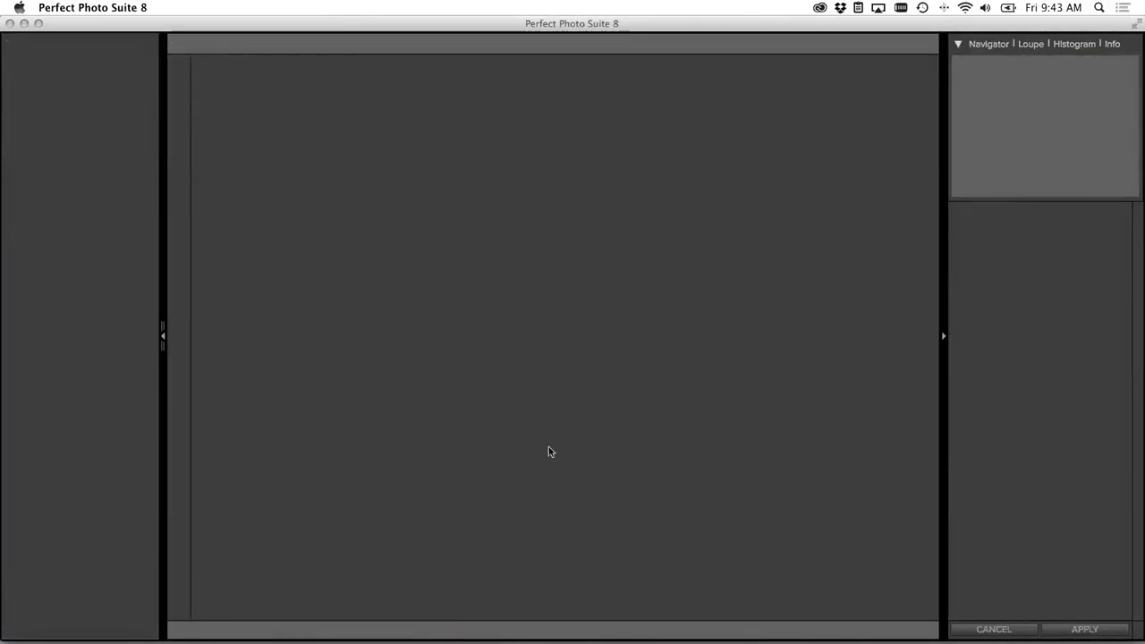
mouse_move(623, 637)
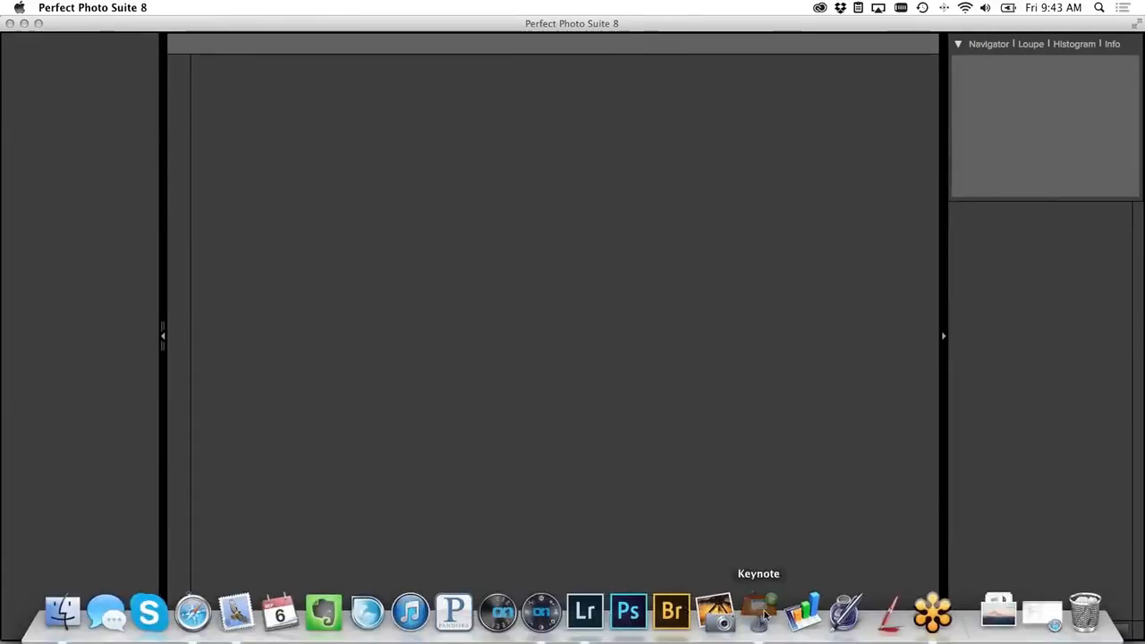
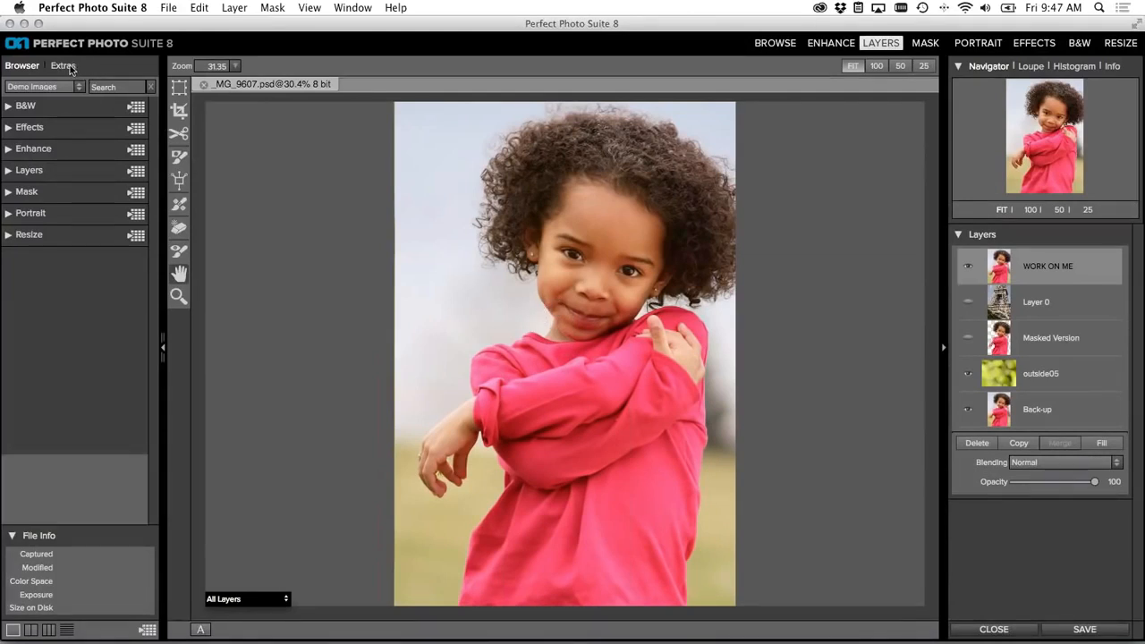
Step: Add outside05.jpg from the Outside backgrounds in Extras to _MG_9607.psd as a new layer
left_click(54, 66)
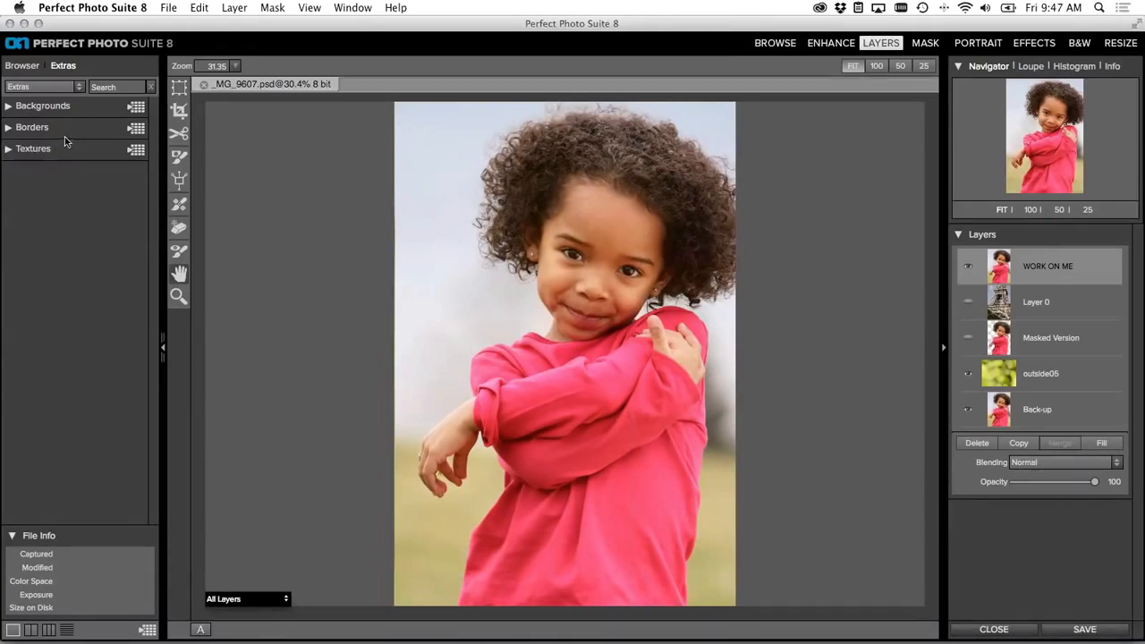
left_click(134, 107)
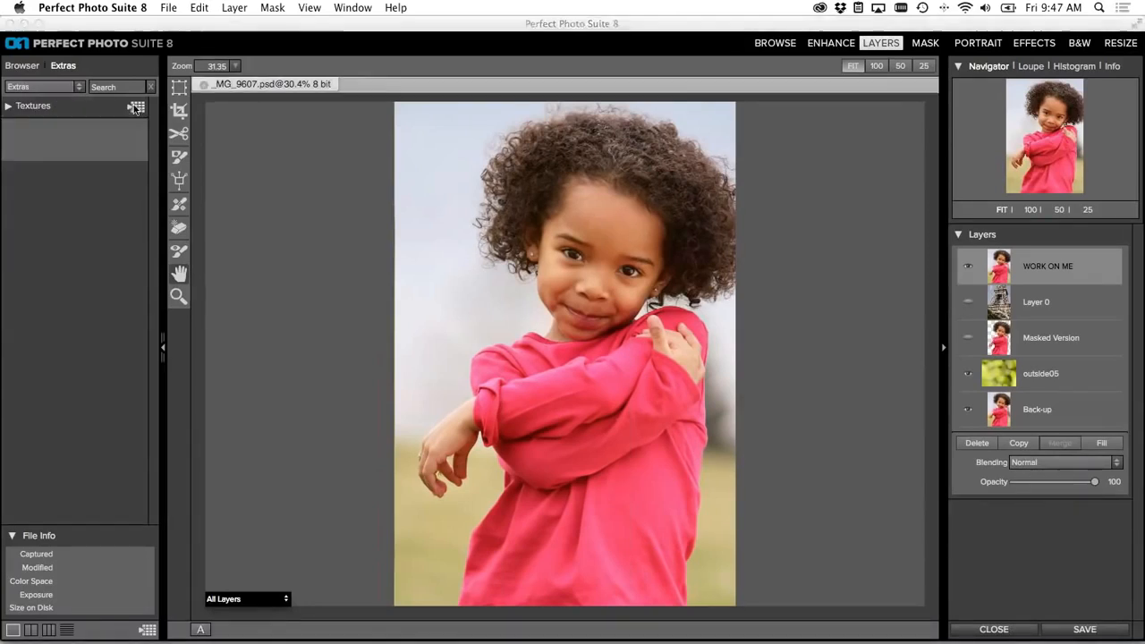
left_click(135, 109)
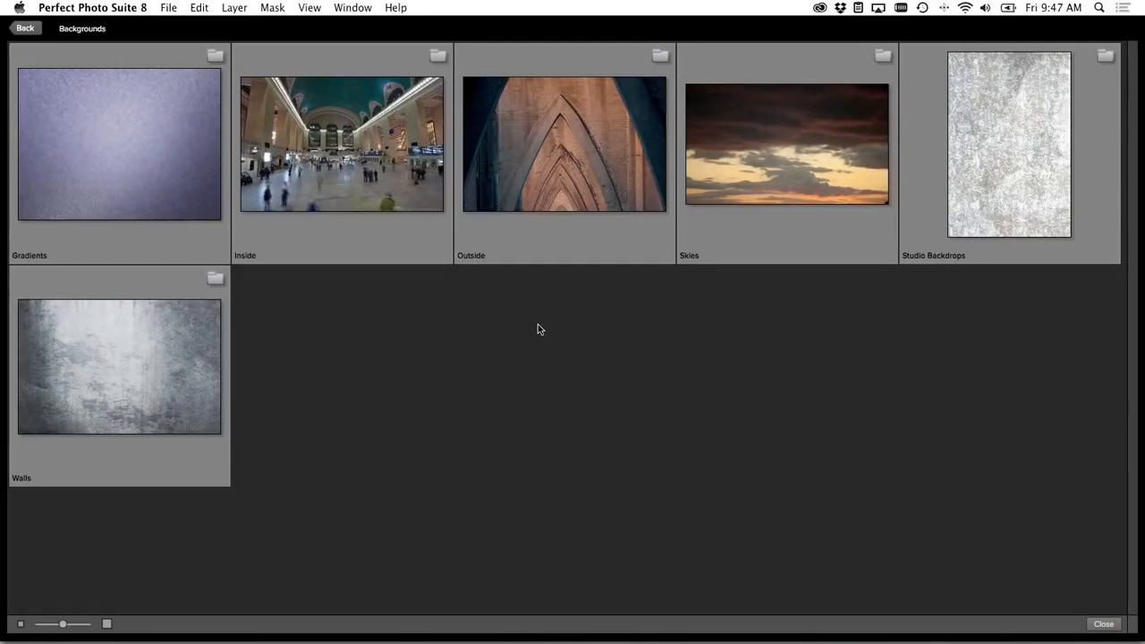
double_click(561, 203)
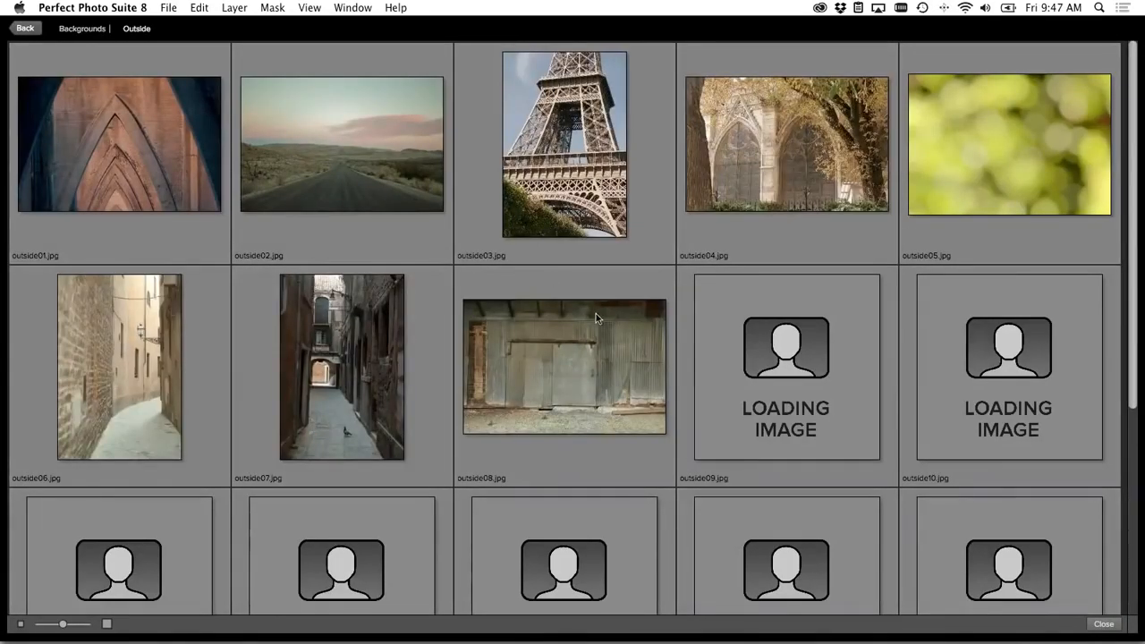
scroll(596, 315, "down", 5)
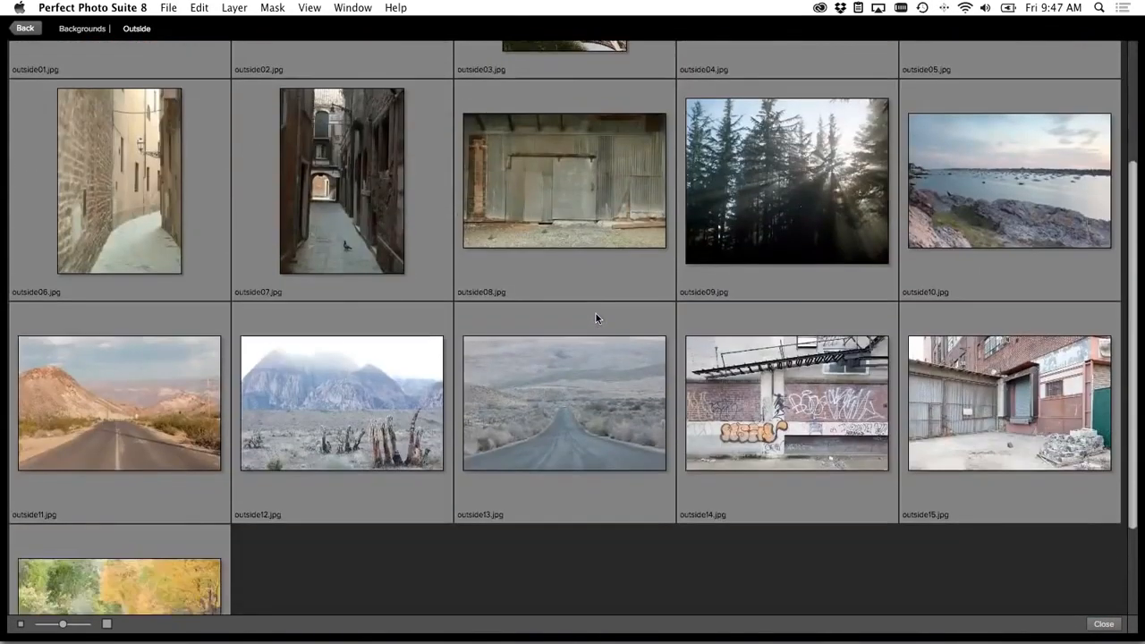
scroll(596, 315, "up", 5)
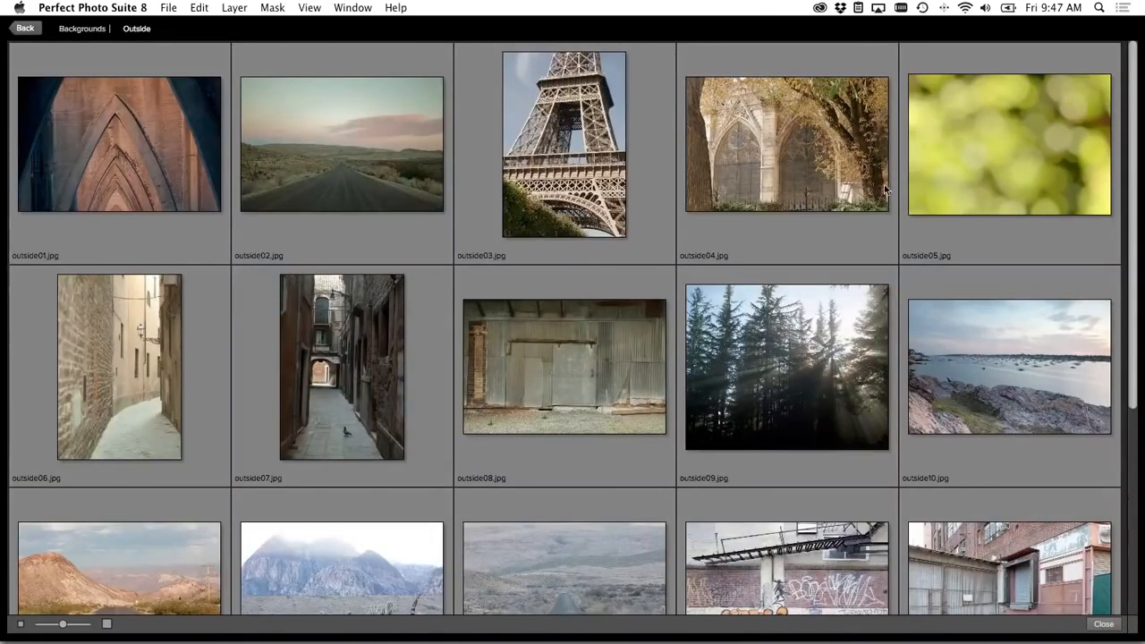
double_click(991, 165)
left_click(670, 344)
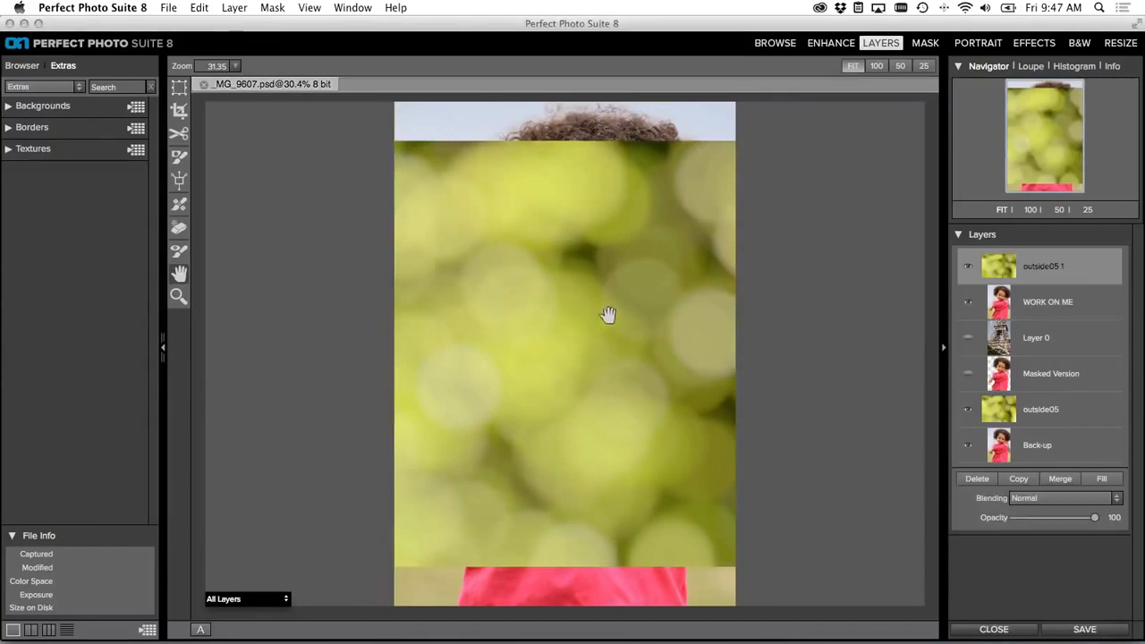
Step: Scale the new green background layer to 120, shift it leftward so it still fills the canvas, and apply the transformation
left_click(180, 90)
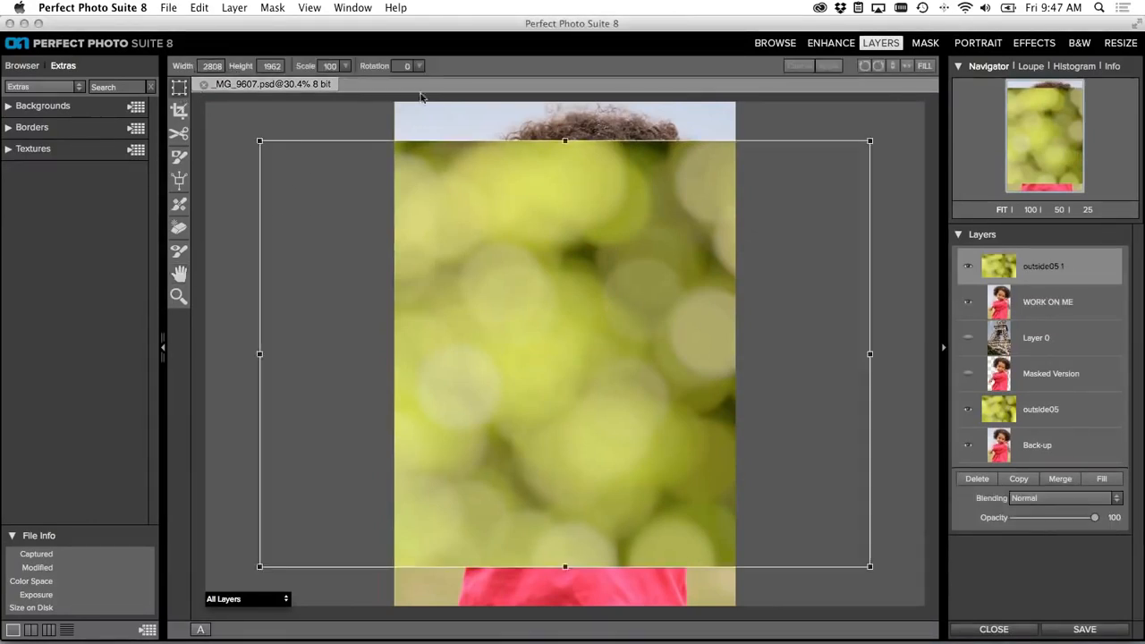
left_click_drag(306, 67, 307, 68)
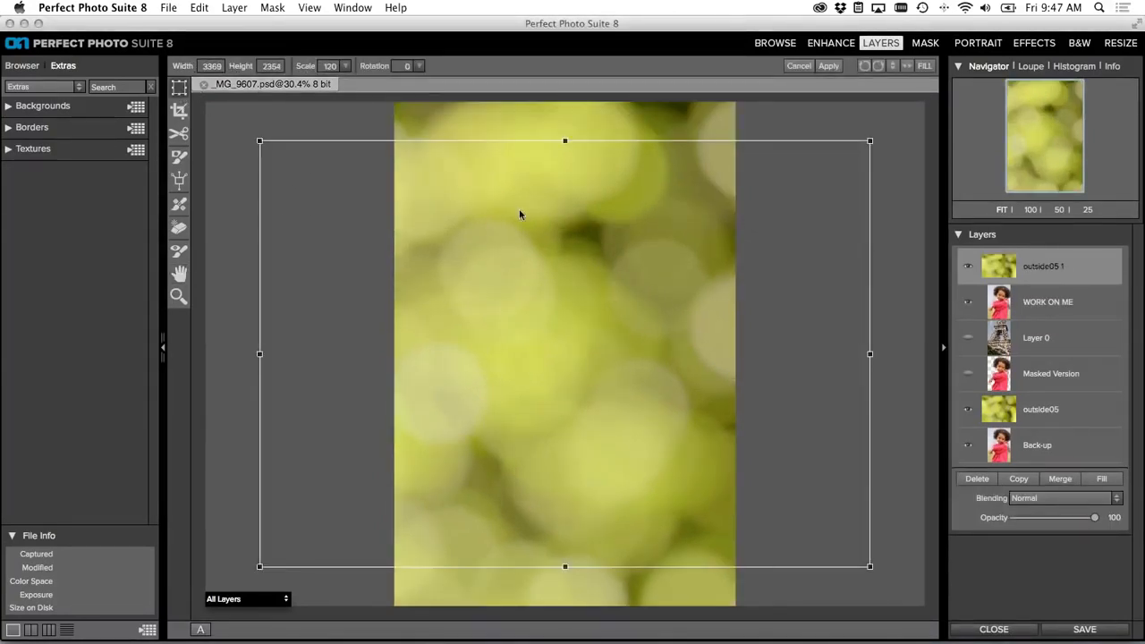
left_click_drag(606, 231, 483, 238)
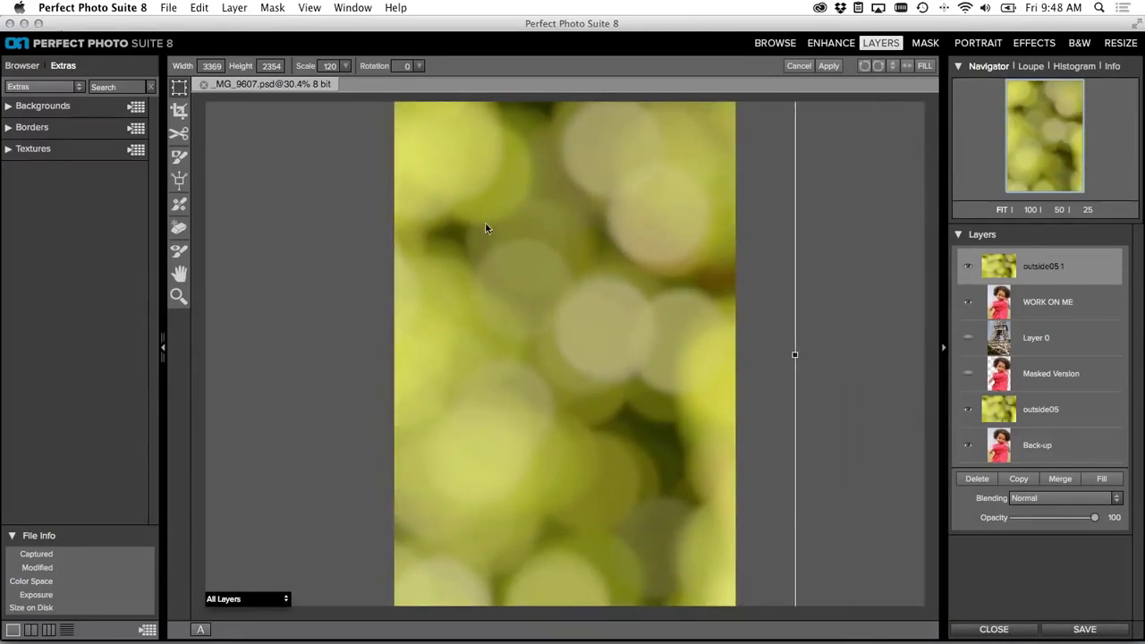
left_click(824, 70)
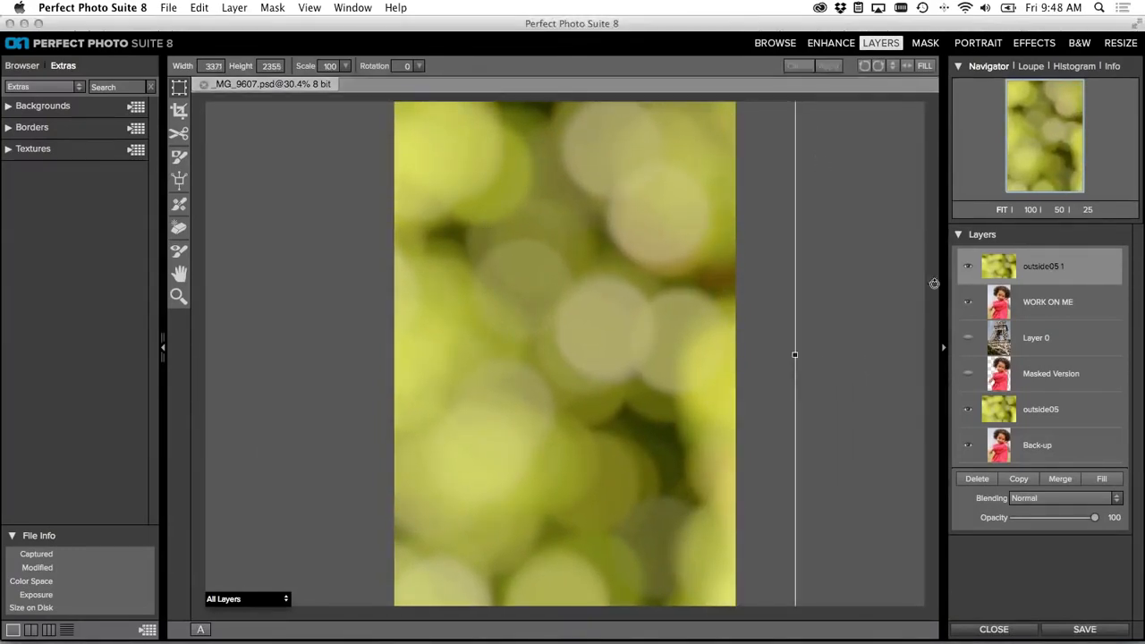
Step: Move the WORK ON ME layer above the outside05 1 layer and toggle its visibility to check the background underneath
left_click_drag(1038, 304, 1029, 271)
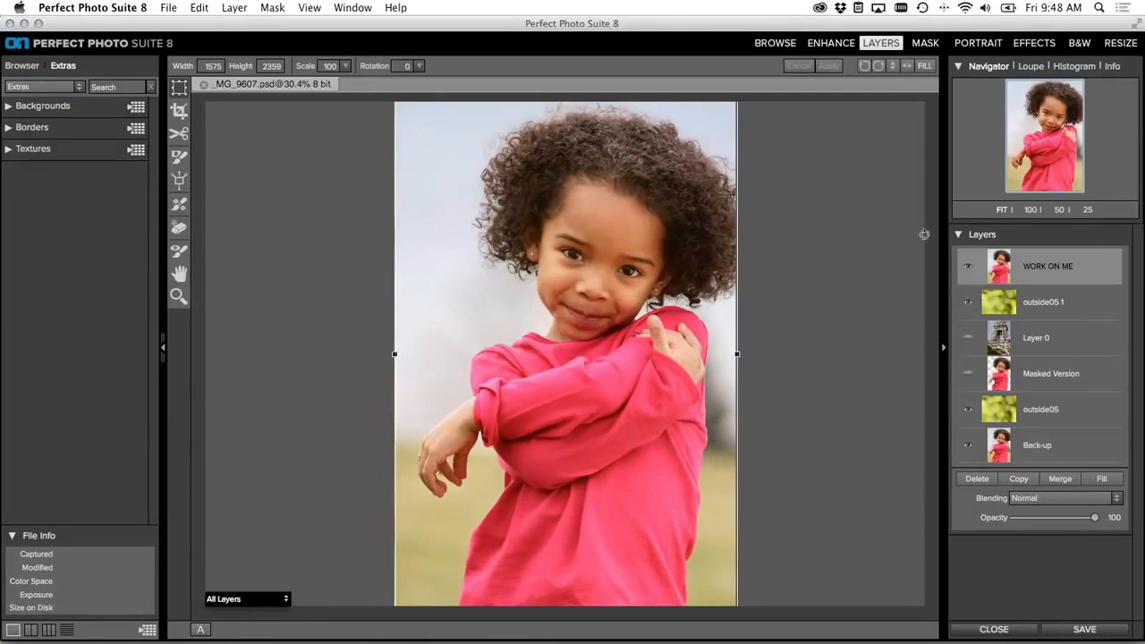
left_click(966, 266)
left_click(966, 266)
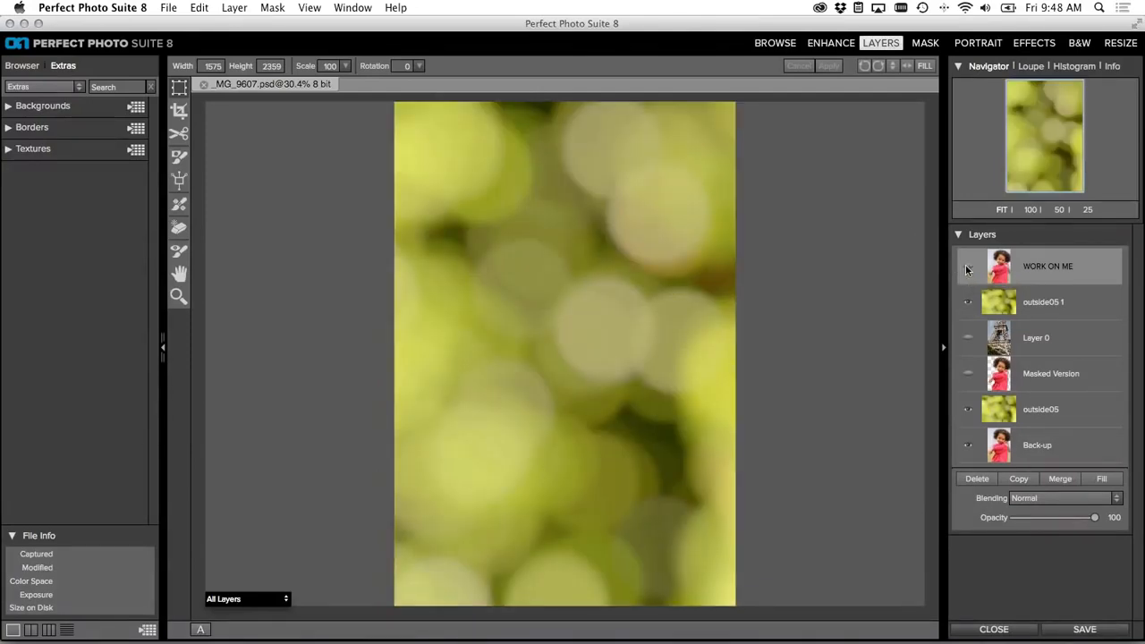
Step: Open the WORK ON ME layer for masking and preview the image as Segments before returning to the All Layers view
left_click(925, 43)
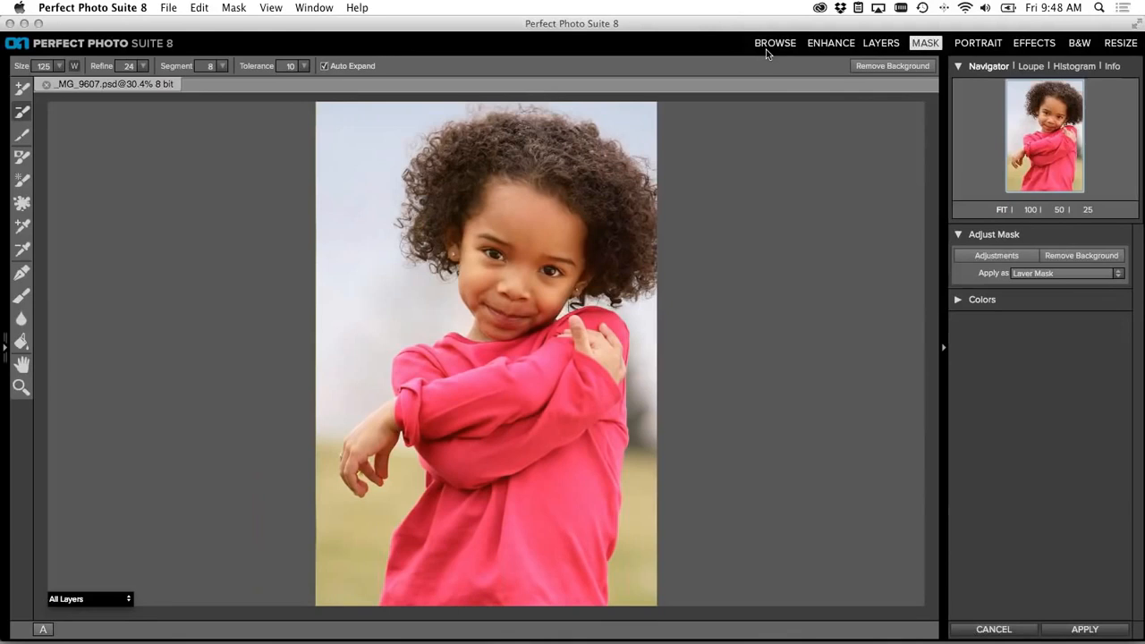
left_click(107, 599)
left_click(72, 596)
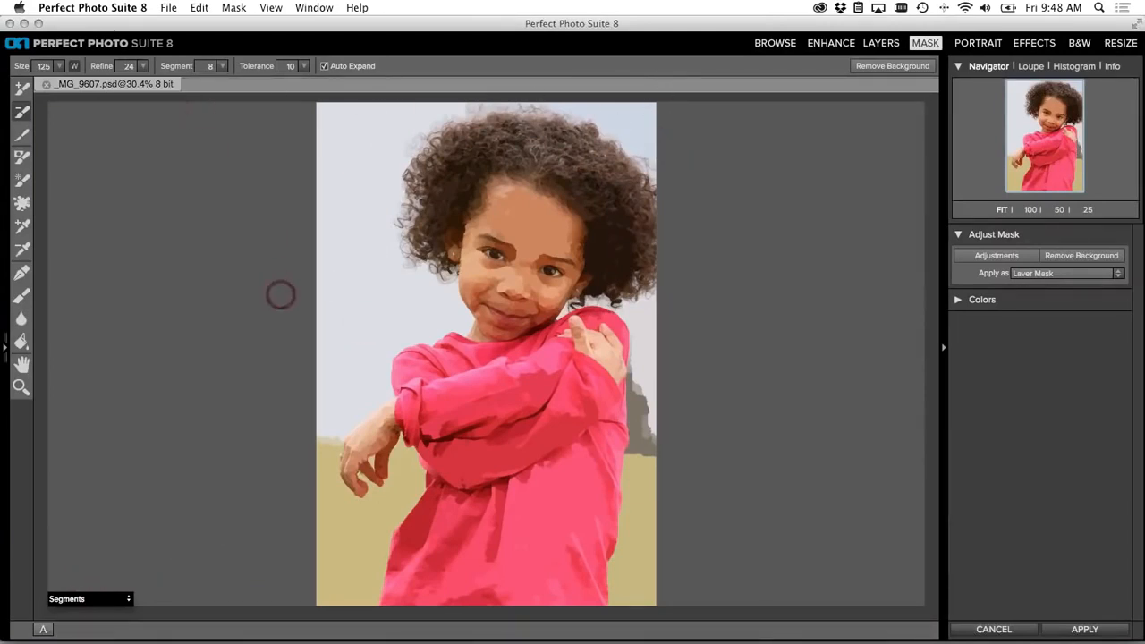
left_click(105, 598)
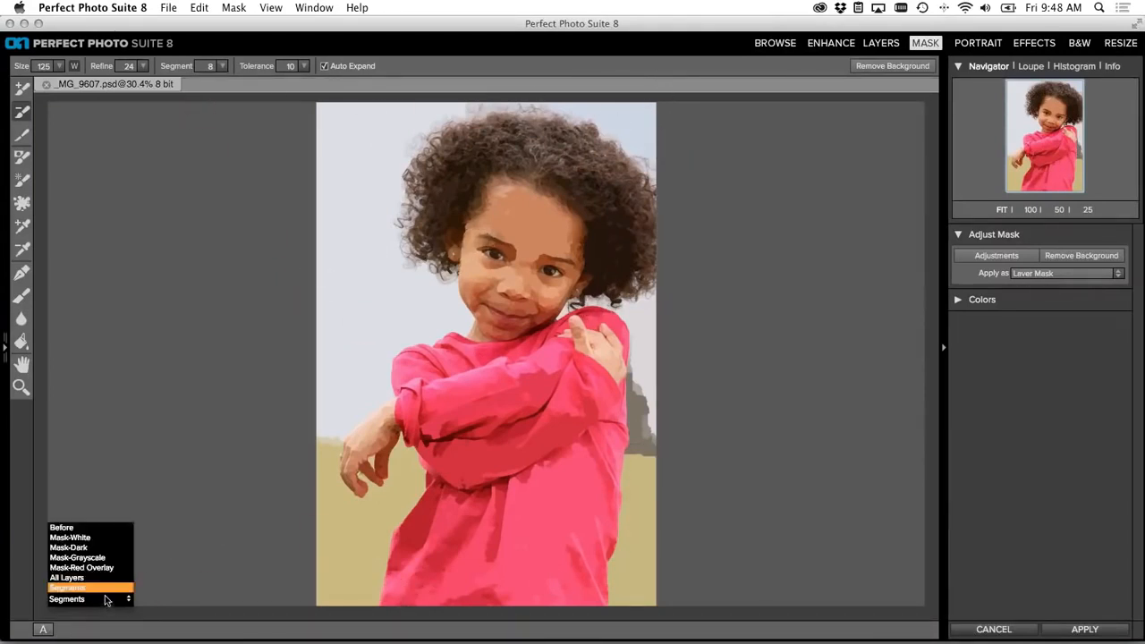
left_click(85, 583)
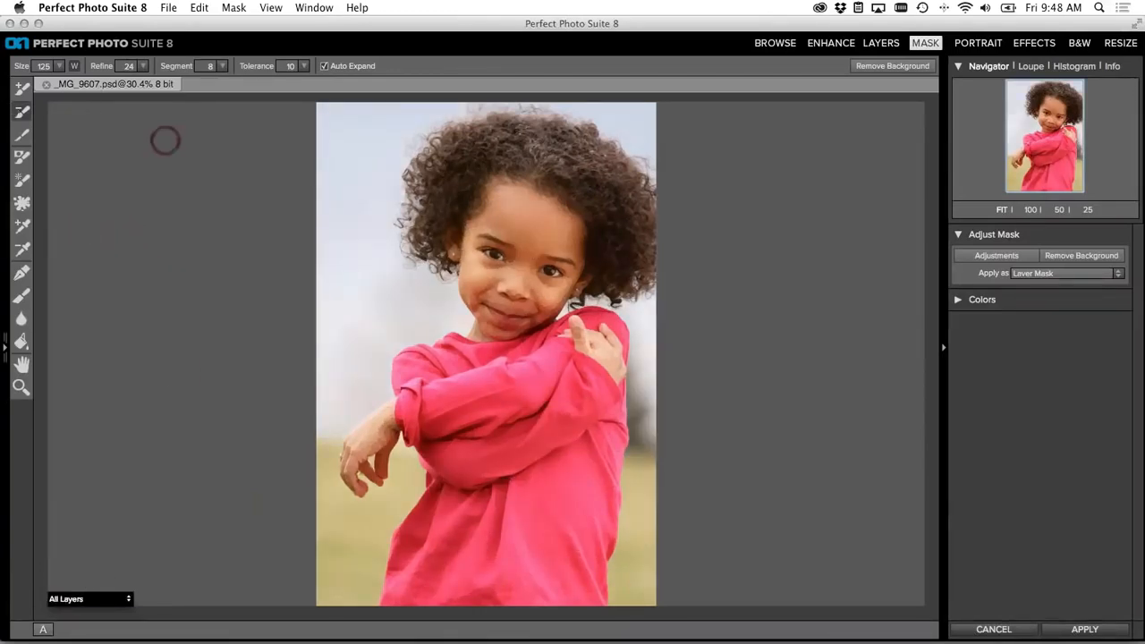
Step: Brush away the sky and grass on both sides of the girl to reveal the green background
mouse_move(370, 131)
left_mouse_down()
mouse_move(340, 219)
mouse_move(363, 319)
mouse_move(301, 503)
mouse_move(322, 566)
mouse_move(365, 529)
left_mouse_up()
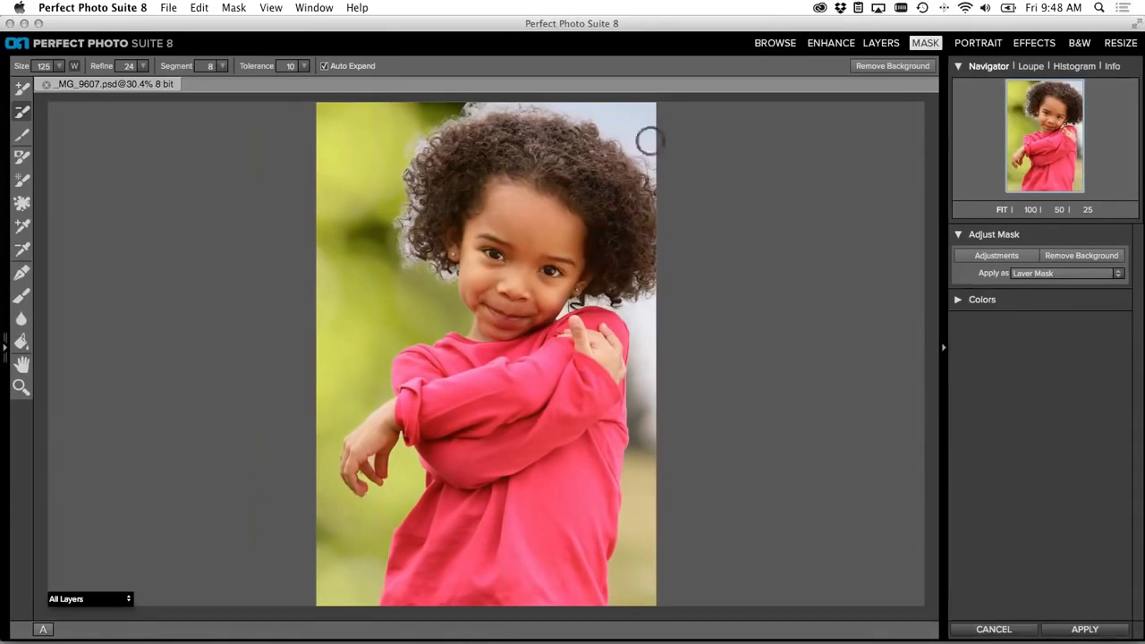
left_click(632, 114)
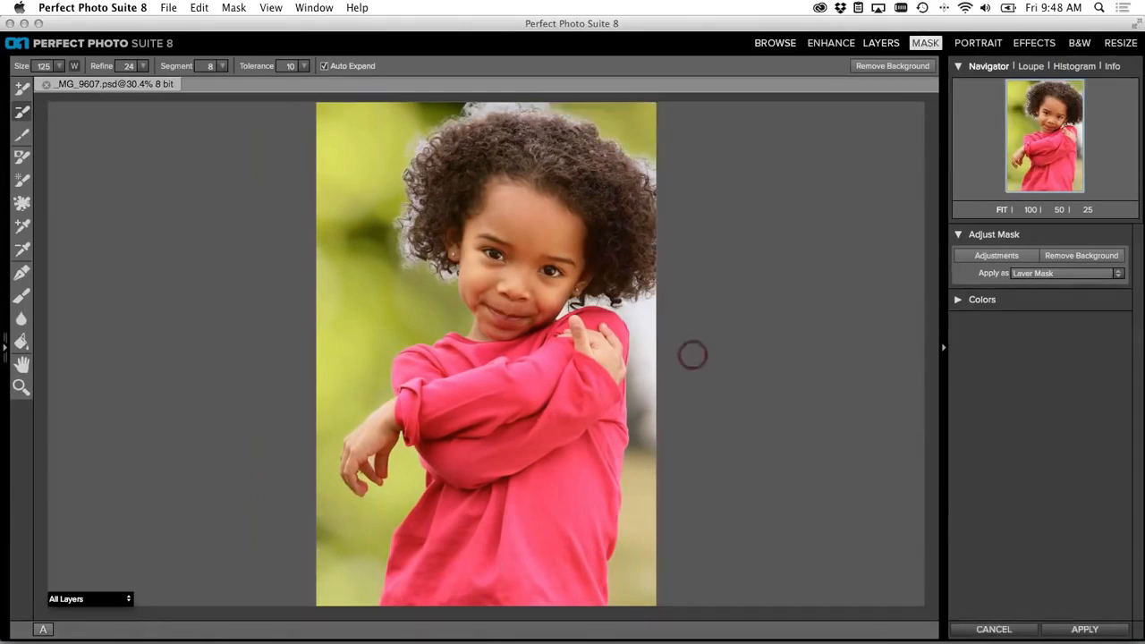
left_click_drag(656, 334, 632, 592)
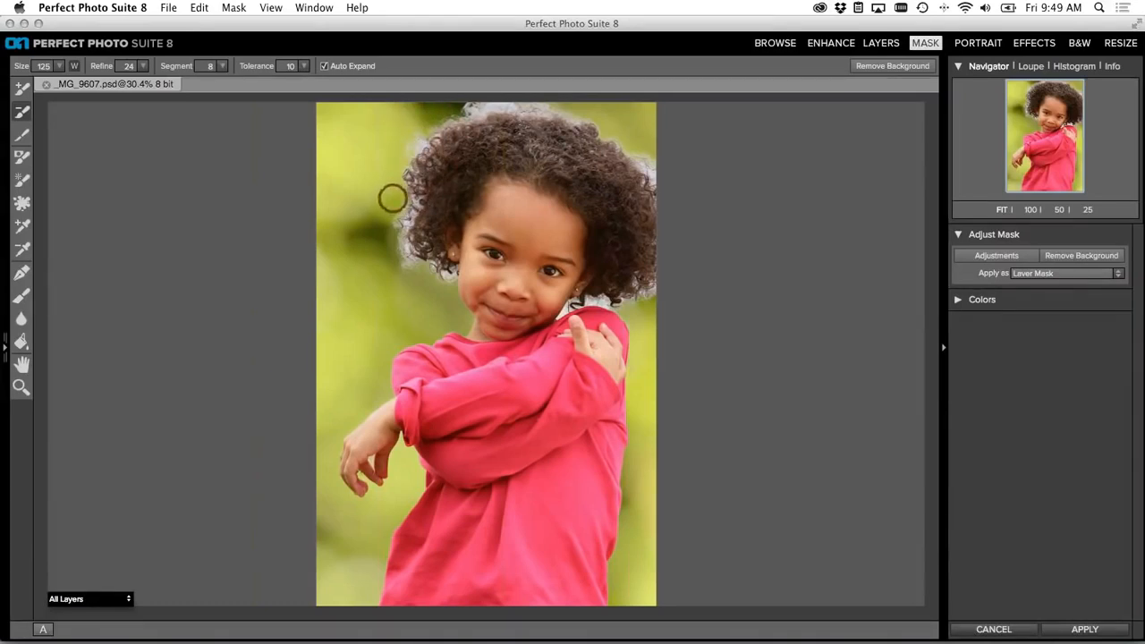
Step: Refine the mask around the girl's curly hair with a size 150 brush and Color Decontamination, and inspect the mask in grayscale
left_click(18, 136)
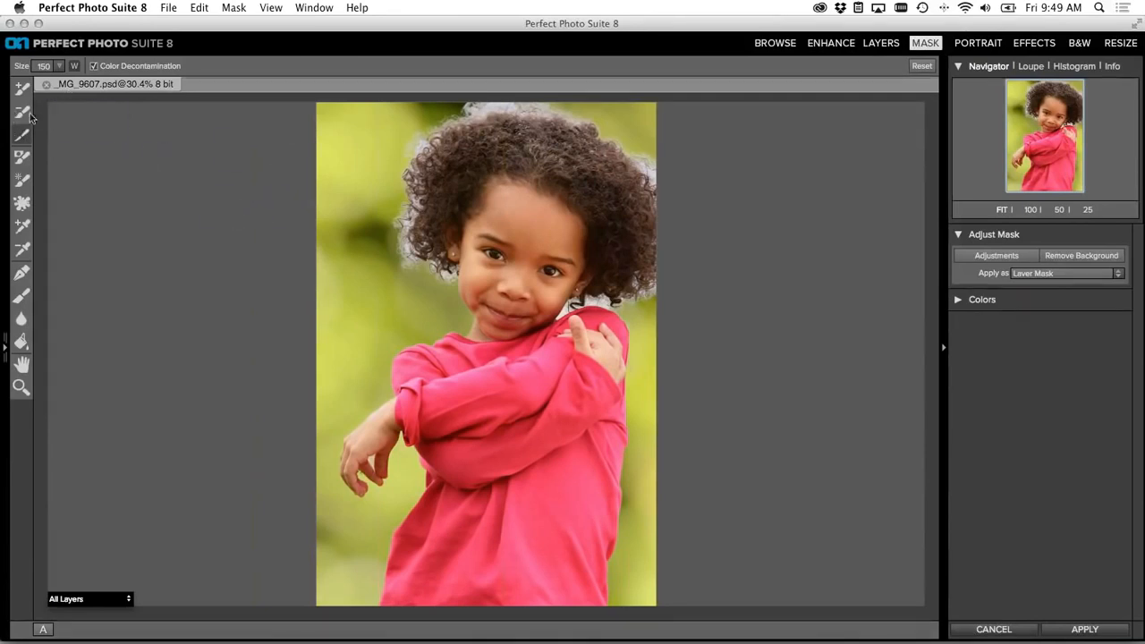
mouse_move(446, 267)
left_mouse_down()
mouse_move(402, 231)
mouse_move(421, 143)
mouse_move(478, 116)
mouse_move(550, 115)
mouse_move(595, 126)
mouse_move(649, 170)
mouse_move(659, 210)
mouse_move(652, 286)
mouse_move(592, 310)
mouse_move(557, 320)
left_mouse_up()
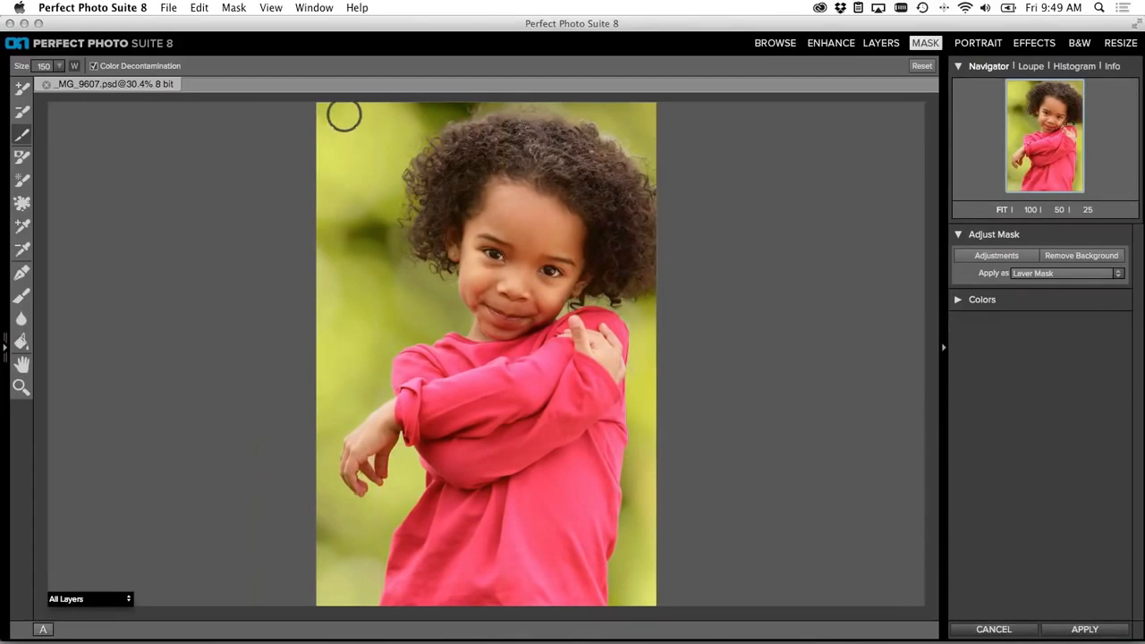
key("m")
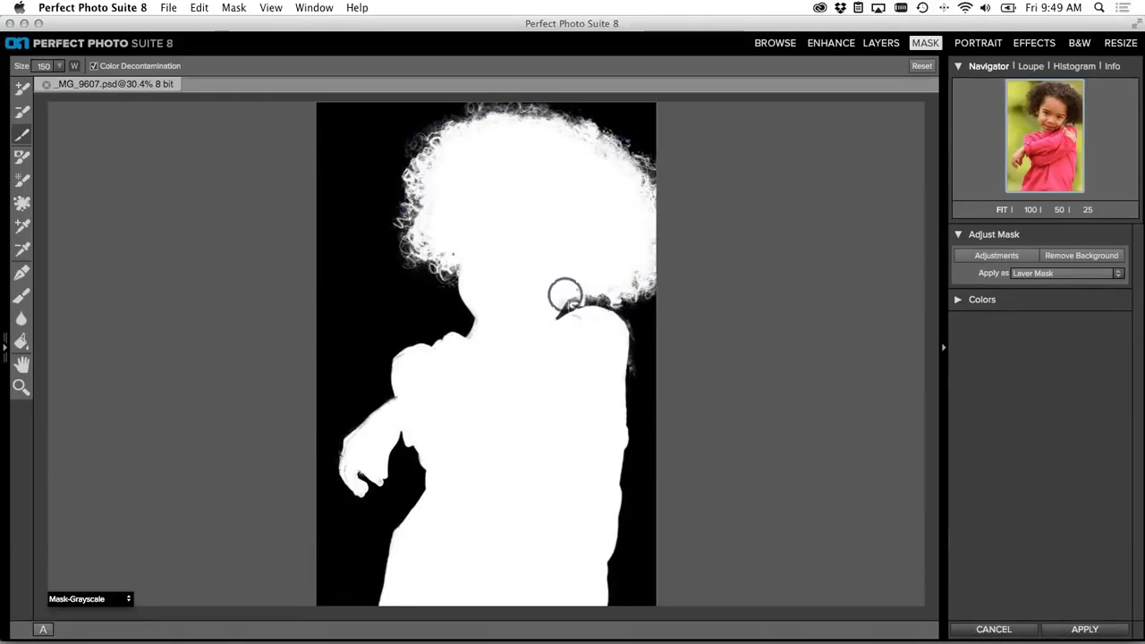
key("m")
Step: Apply the finished layer mask to WORK ON ME and select the outside05 1 background layer
left_click(1066, 632)
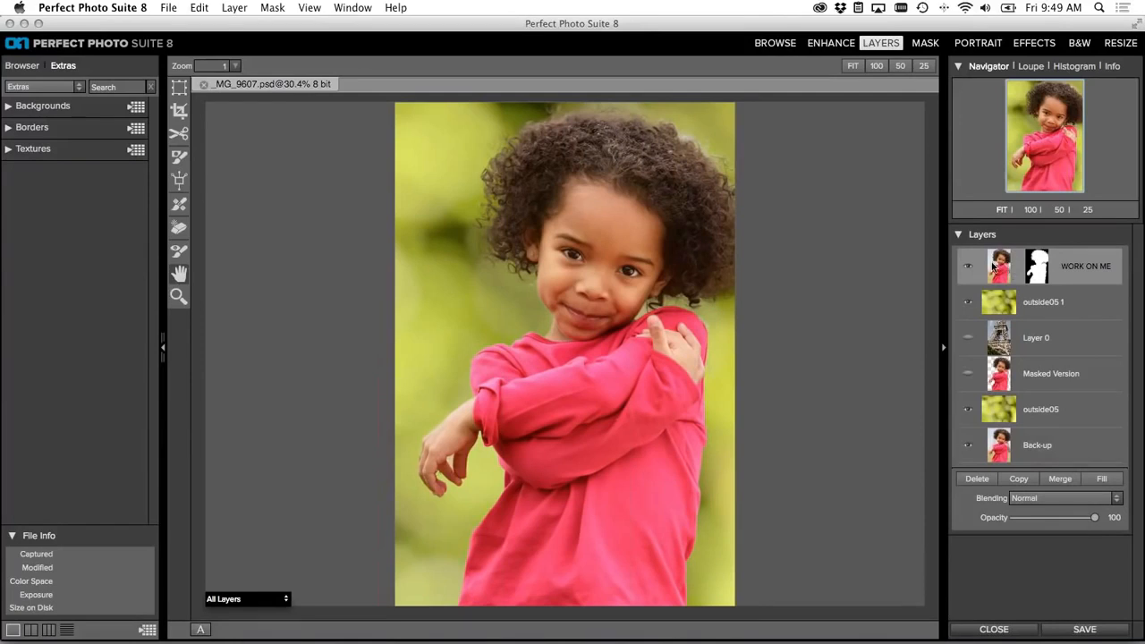
left_click(1028, 308)
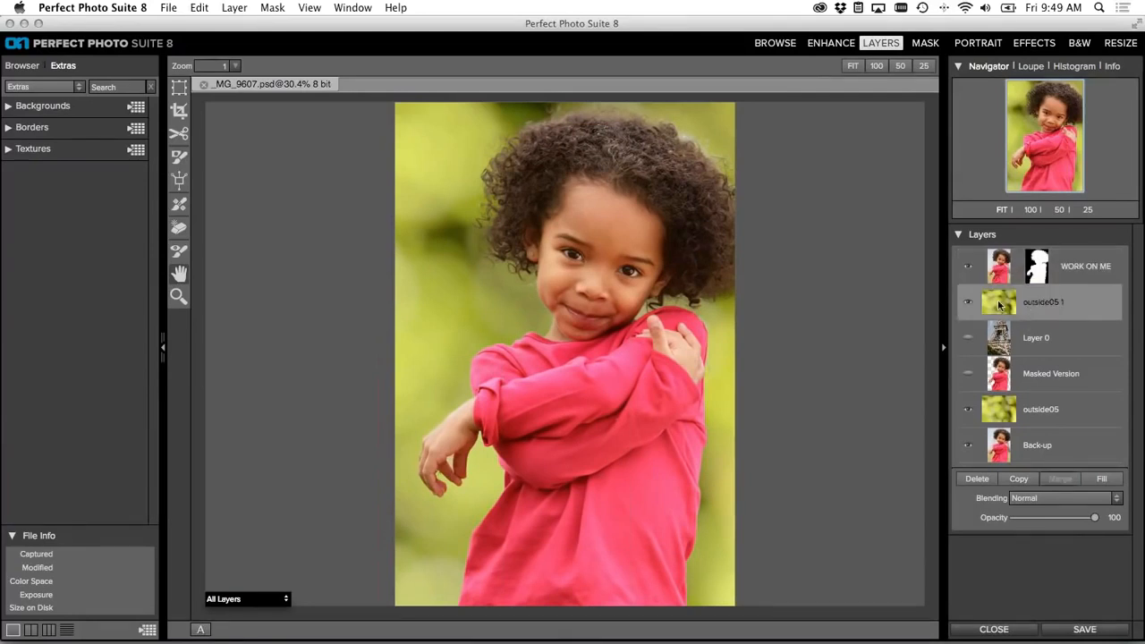
Step: Try repositioning the outside05 1 background layer behind the girl with the Transform tool
left_click(179, 109)
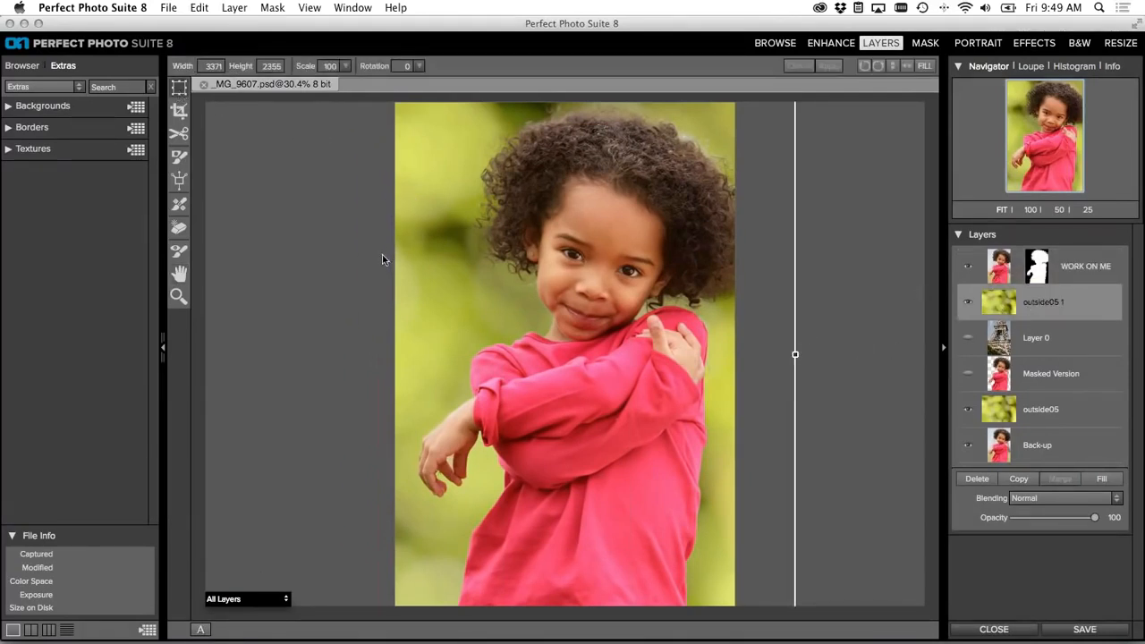
left_click_drag(423, 279, 534, 194)
Step: Close _MG_9607.psd and switch to Keynote
mouse_move(236, 640)
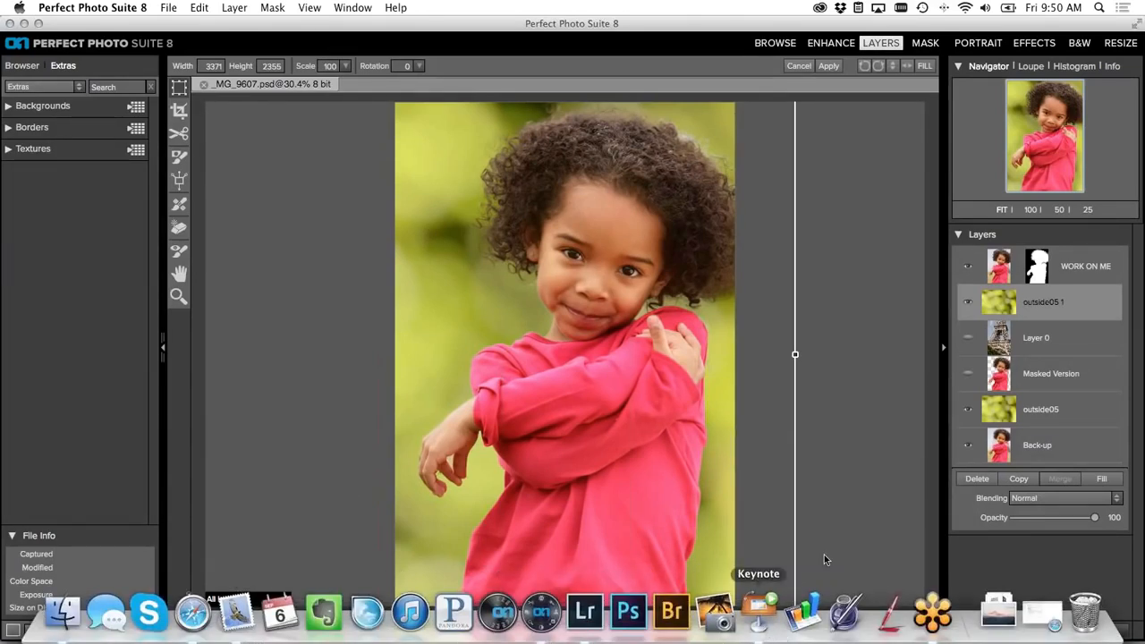
left_click(993, 630)
left_click(528, 347)
left_click(762, 619)
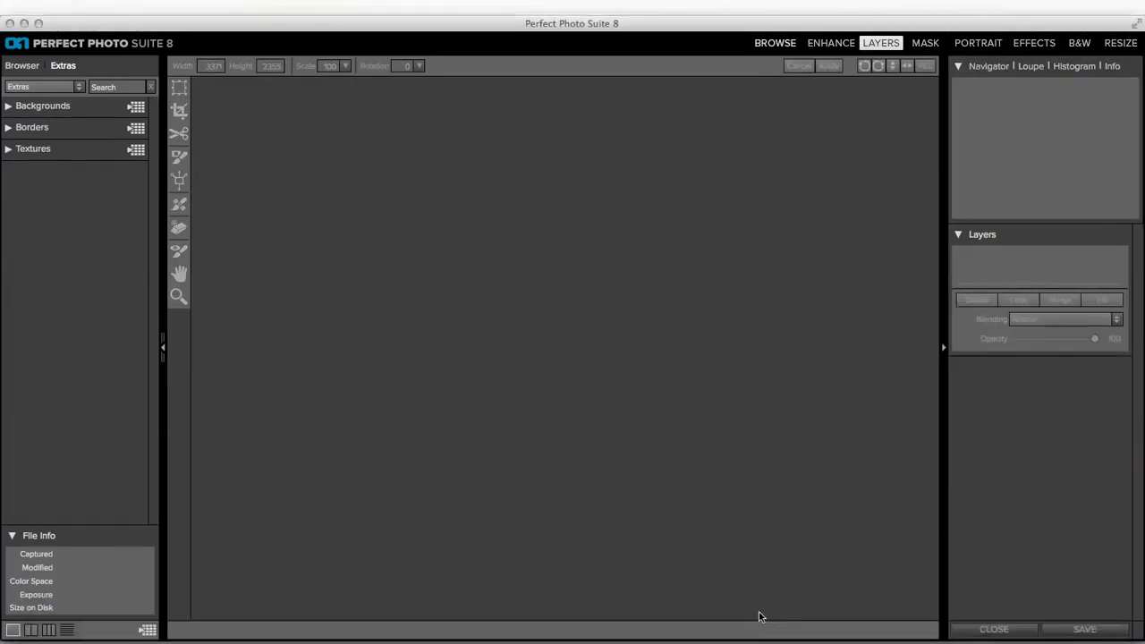
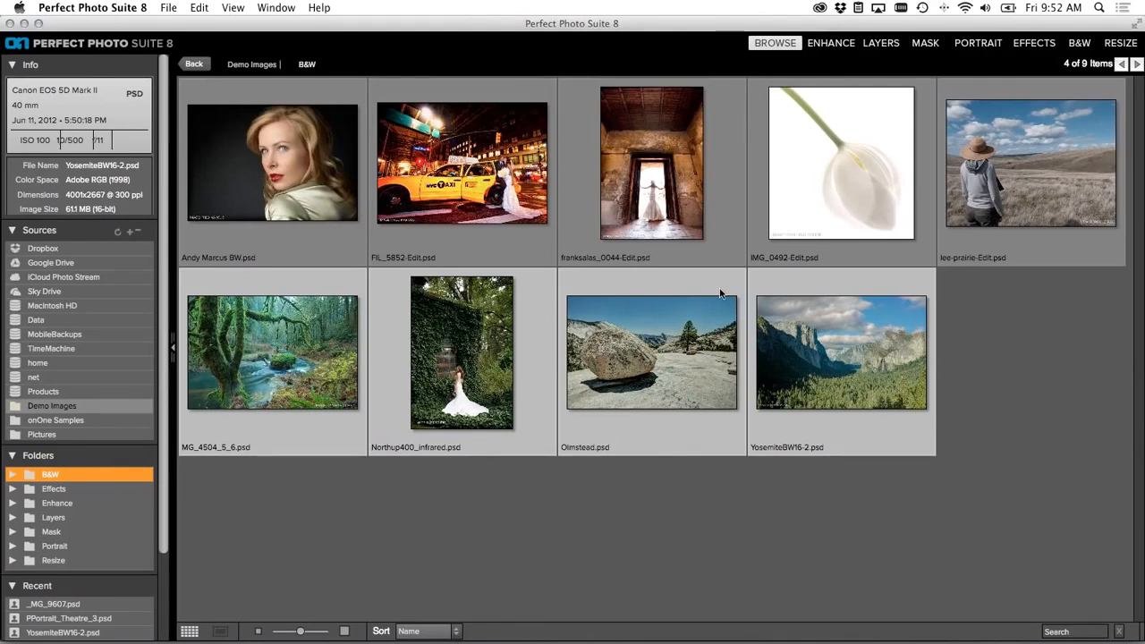
Step: Open a Batch for the four selected images in the B&W folder and review its settings from Source through Destination
left_click(168, 9)
left_click(219, 150)
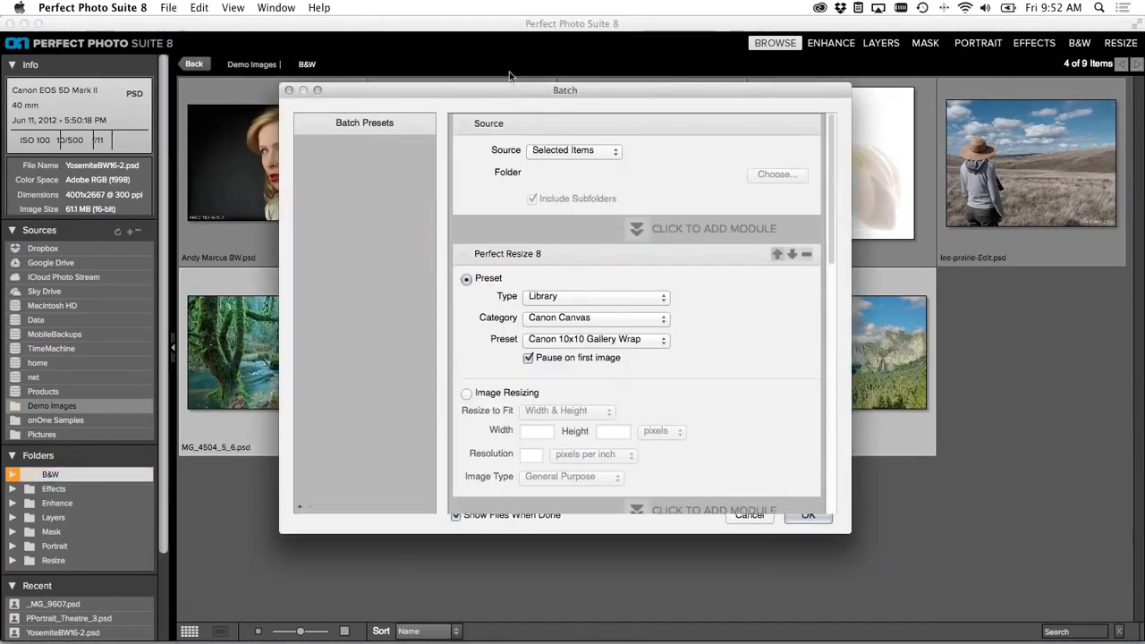
left_click_drag(510, 95, 506, 50)
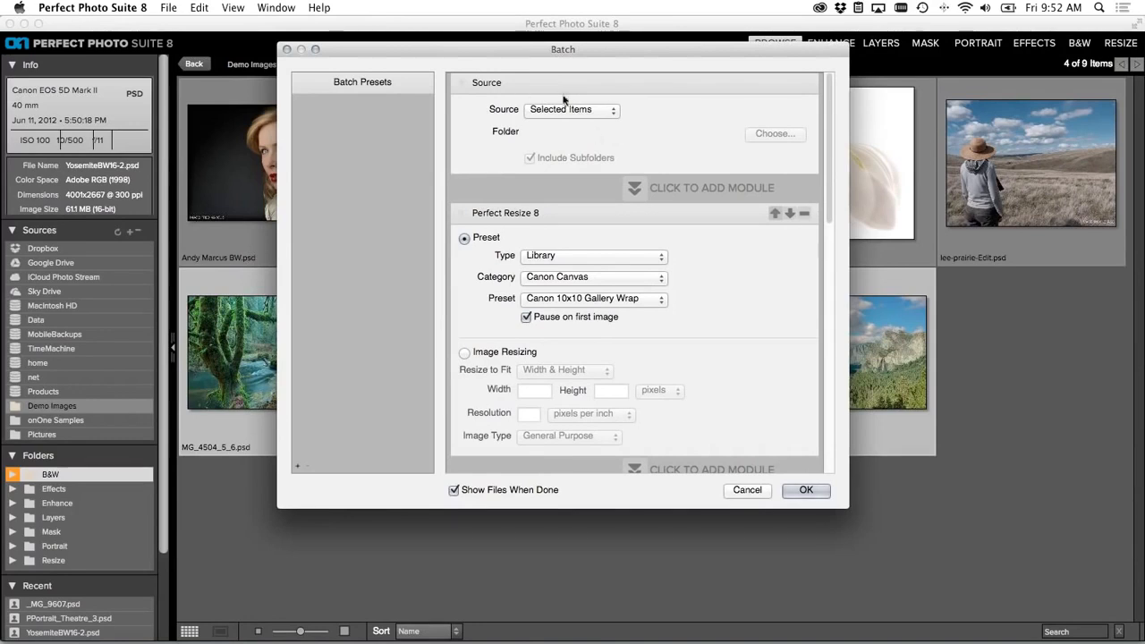
scroll(501, 135, "down", 10)
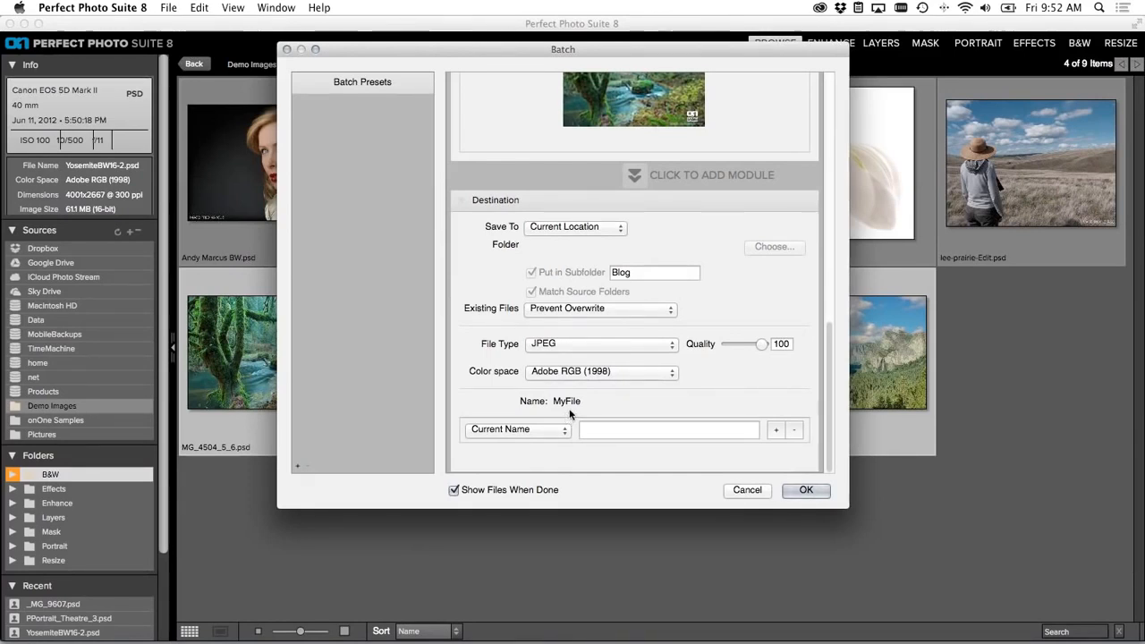
scroll(642, 378, "up", 10)
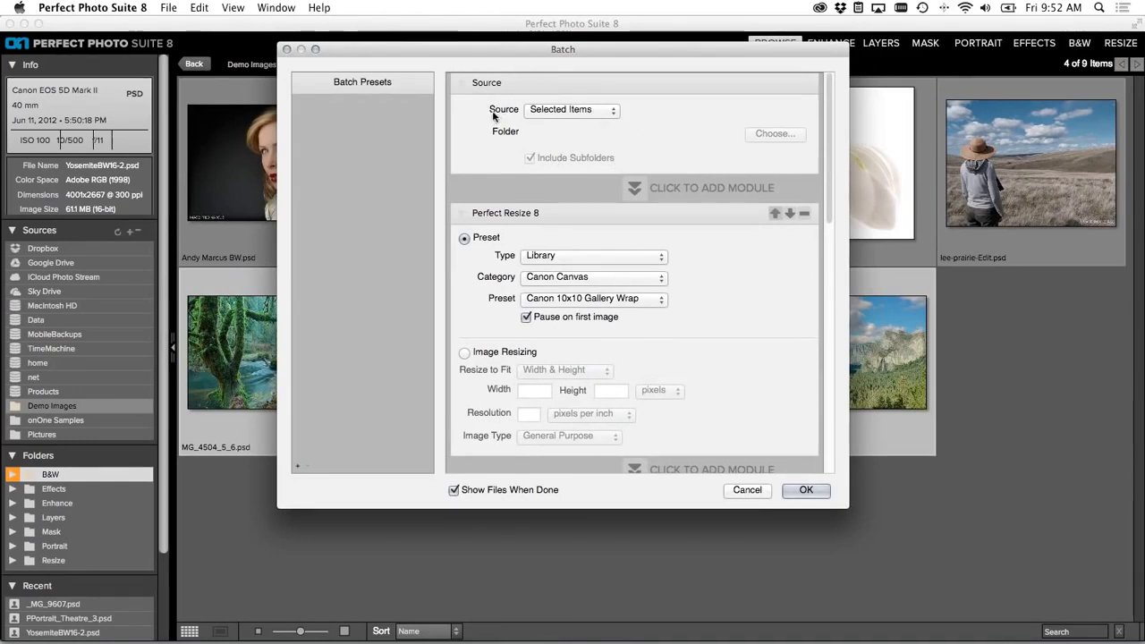
Step: Check the batch's source choices and the modules that can be added ahead of Perfect Resize 8
left_click(547, 112)
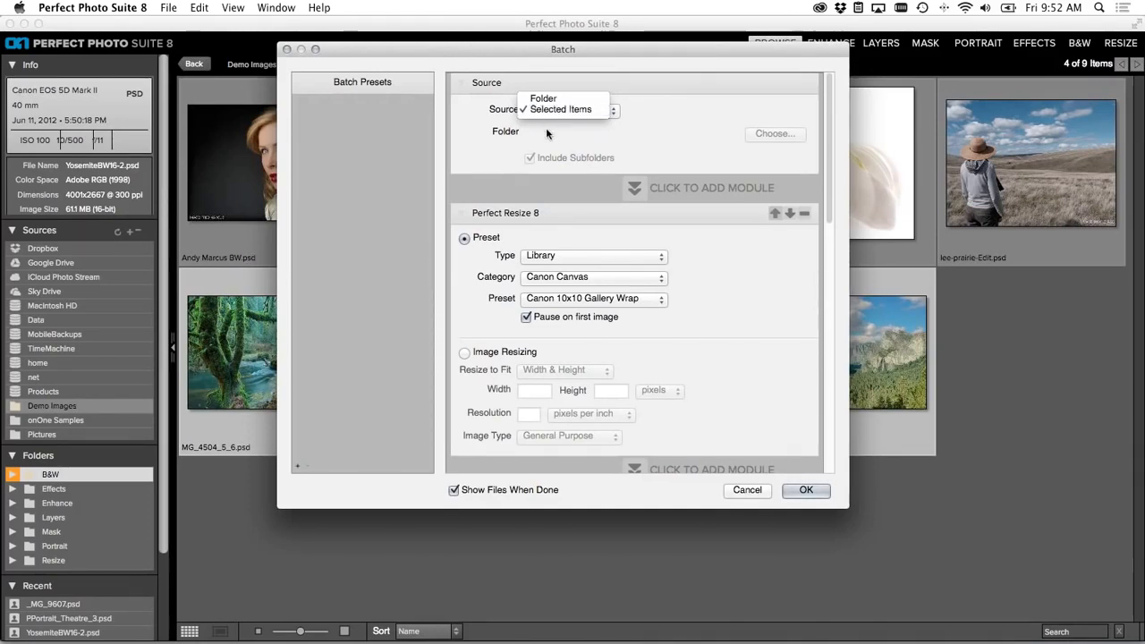
left_click(545, 127)
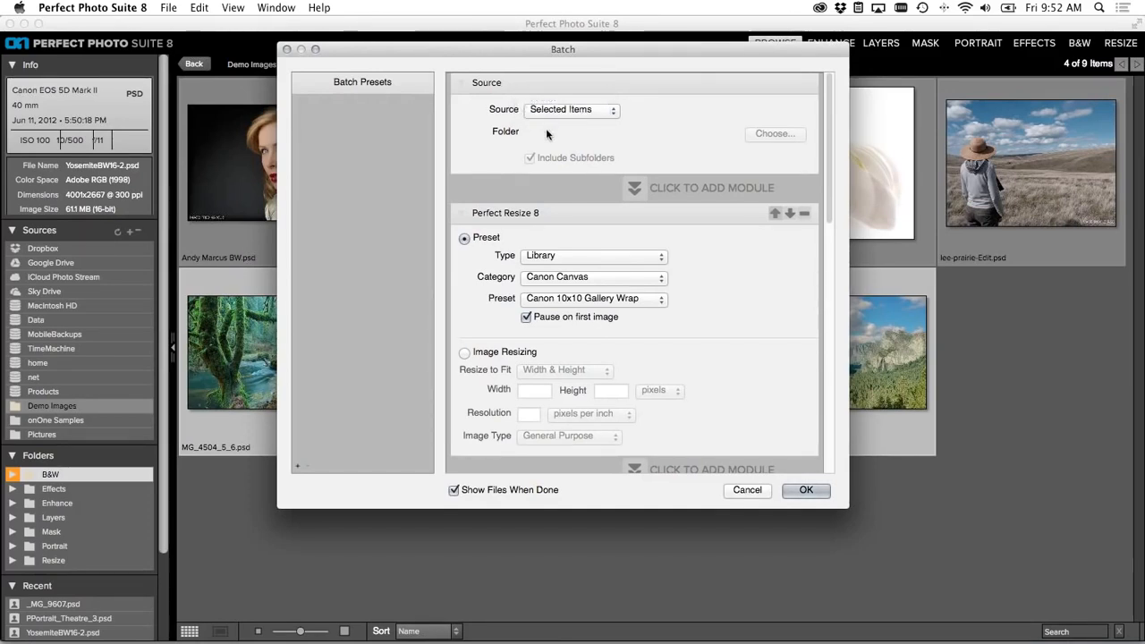
left_click(638, 186)
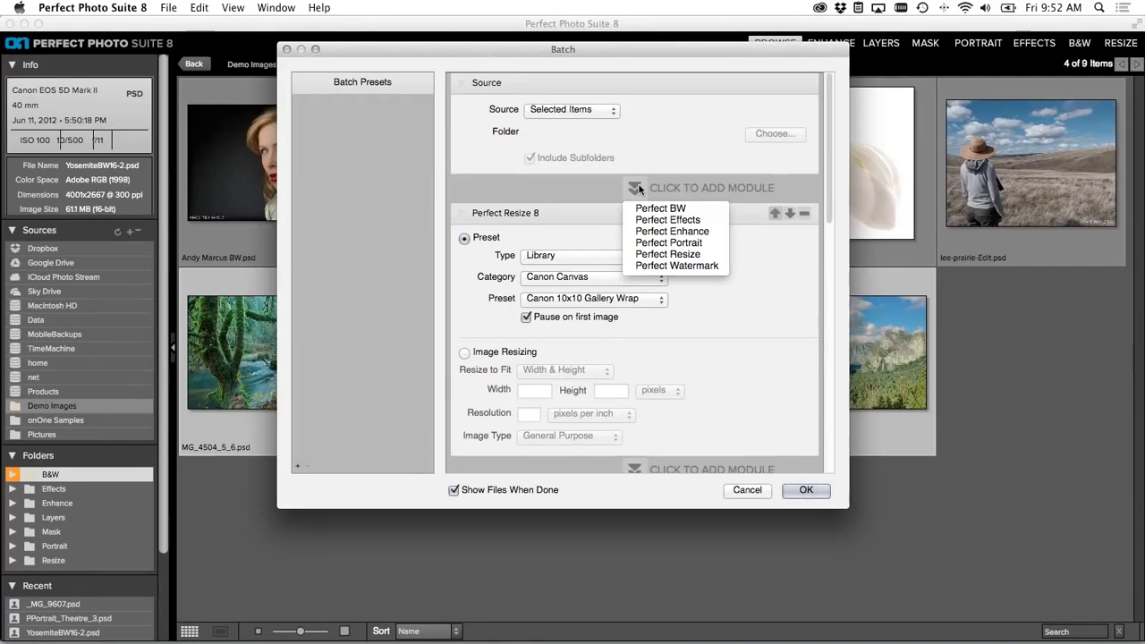
left_click(605, 186)
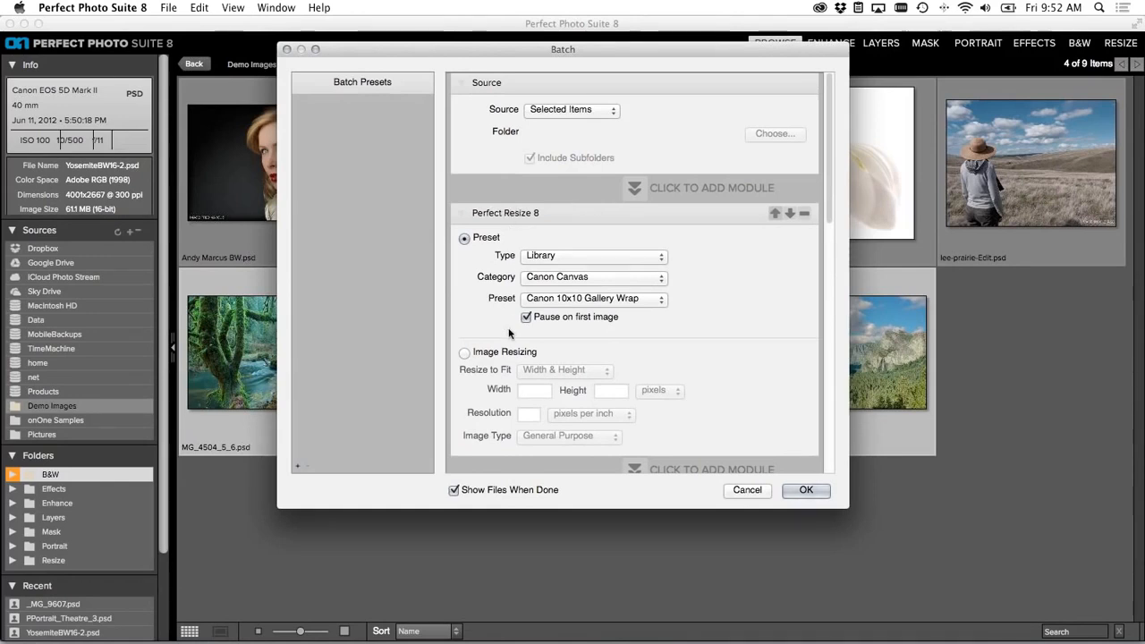
Step: Set Perfect Resize 8 to Image Resizing, fitting the Long Edge to 700 pixels at a resolution of 72 pixels per inch
scroll(682, 337, "down", 2)
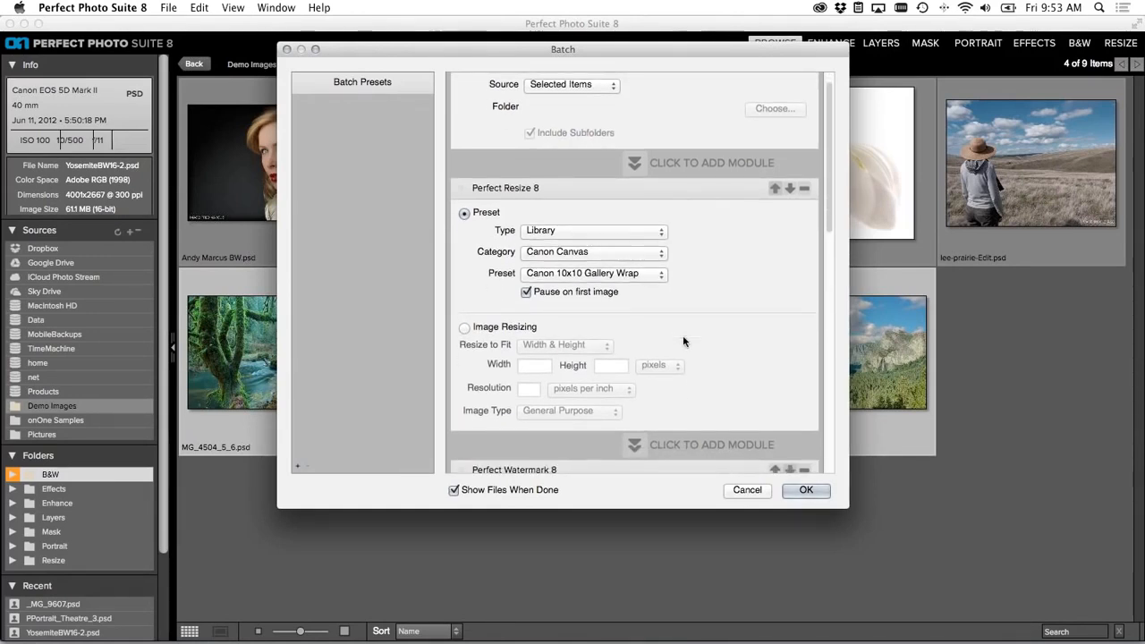
scroll(467, 328, "down", 1)
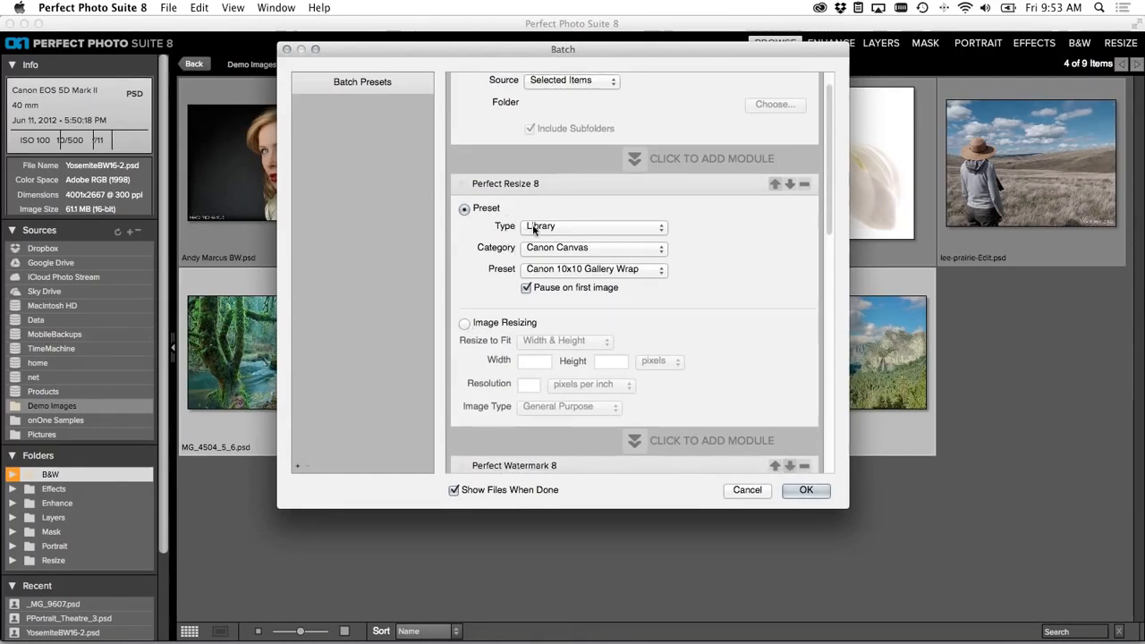
left_click(463, 324)
left_click(550, 343)
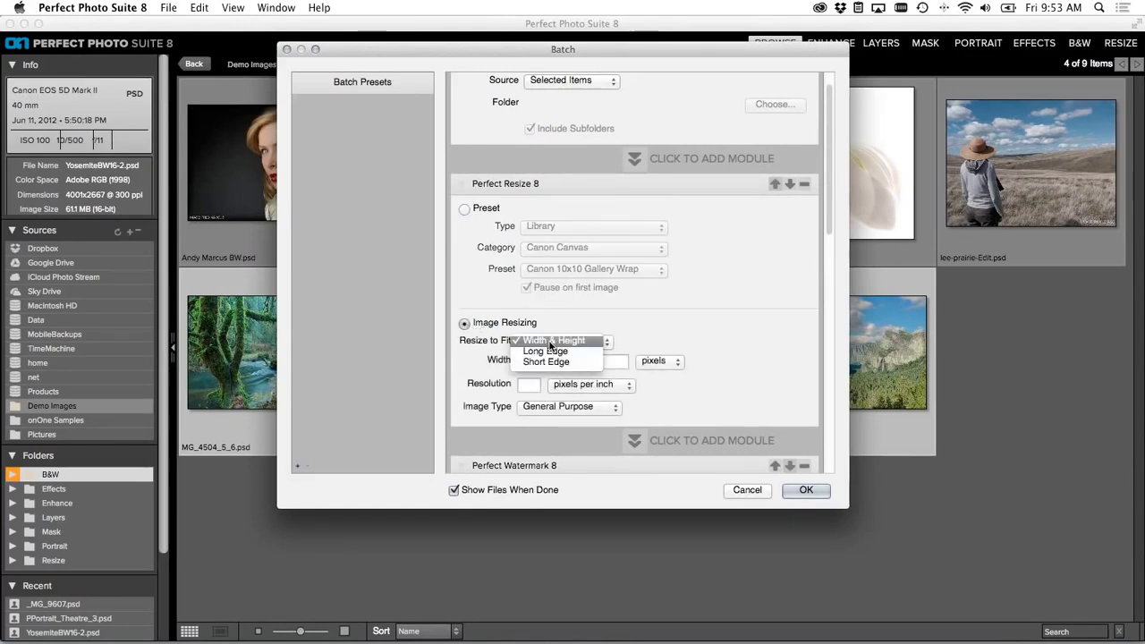
left_click(548, 351)
left_click(536, 363)
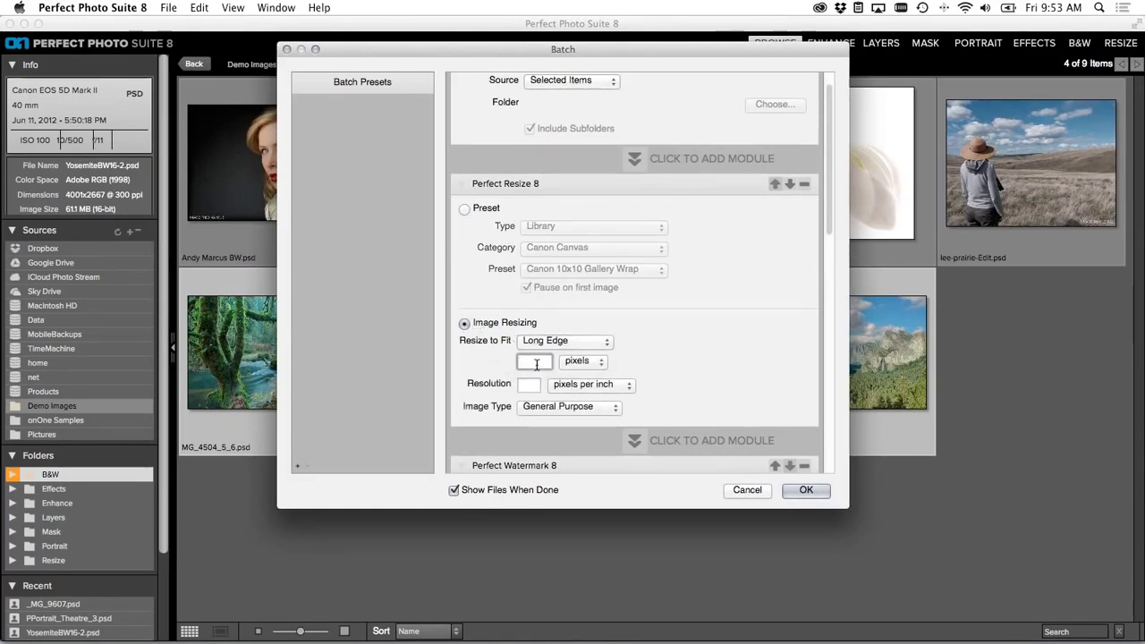
type("700")
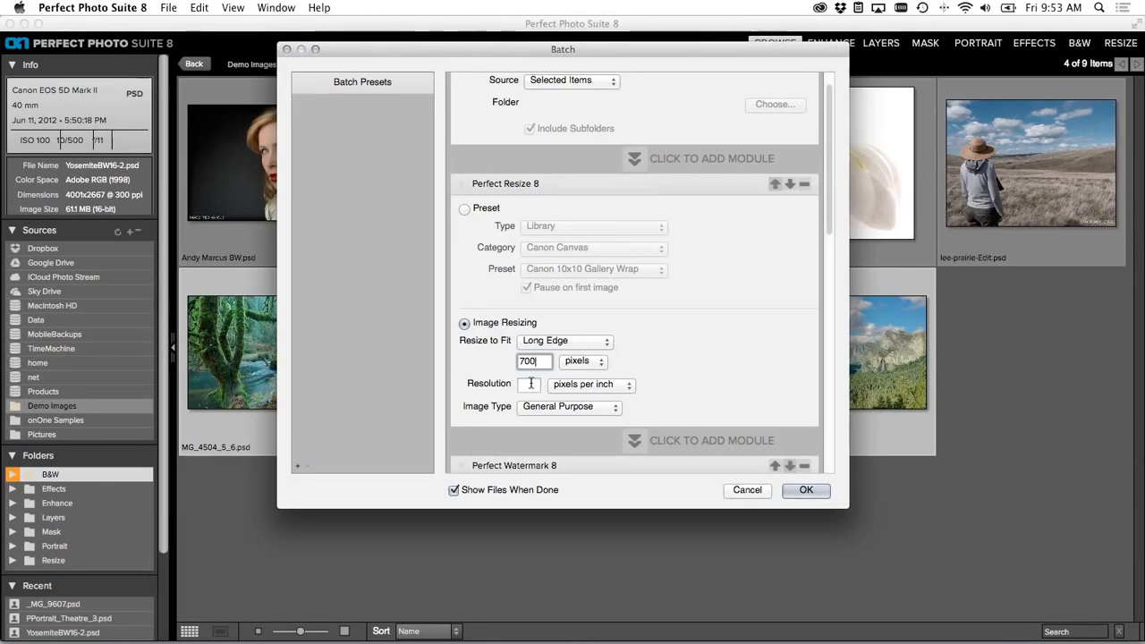
left_click(531, 383)
type("72")
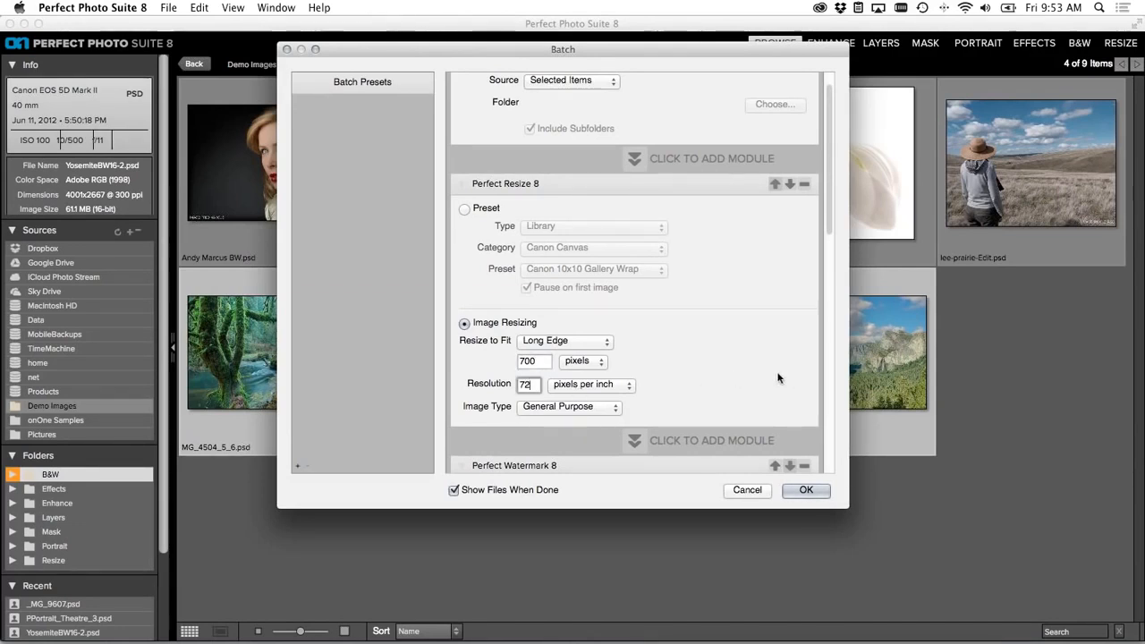
Step: Review the watermark settings and add a Perfect Effects module between Perfect Resize 8 and Perfect Watermark 8
scroll(777, 378, "down", 3)
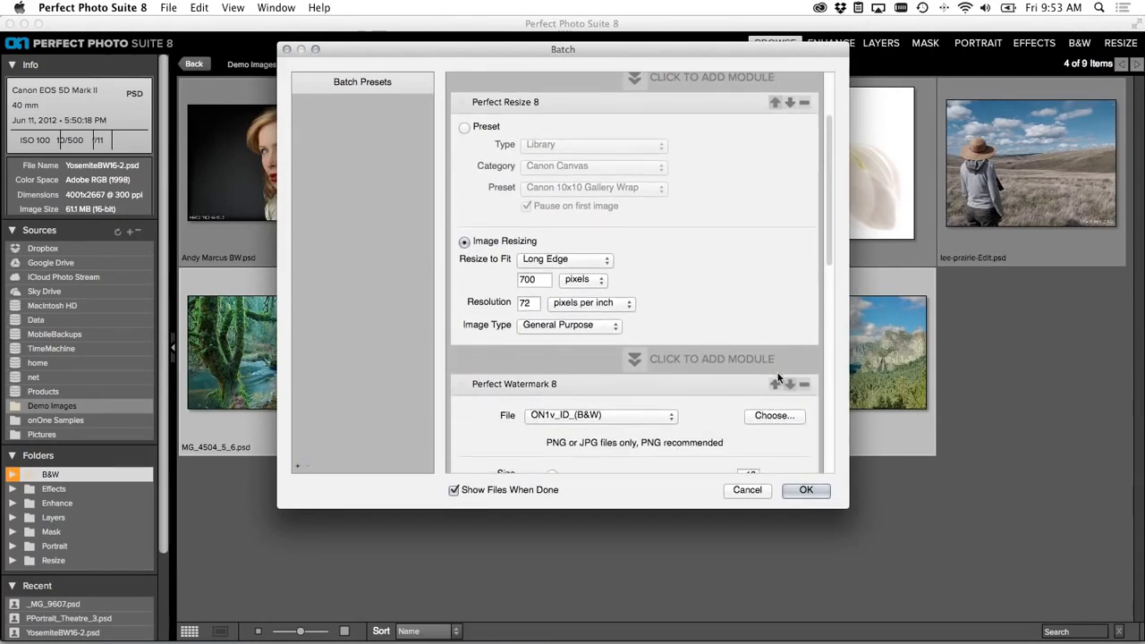
scroll(778, 378, "down", 10)
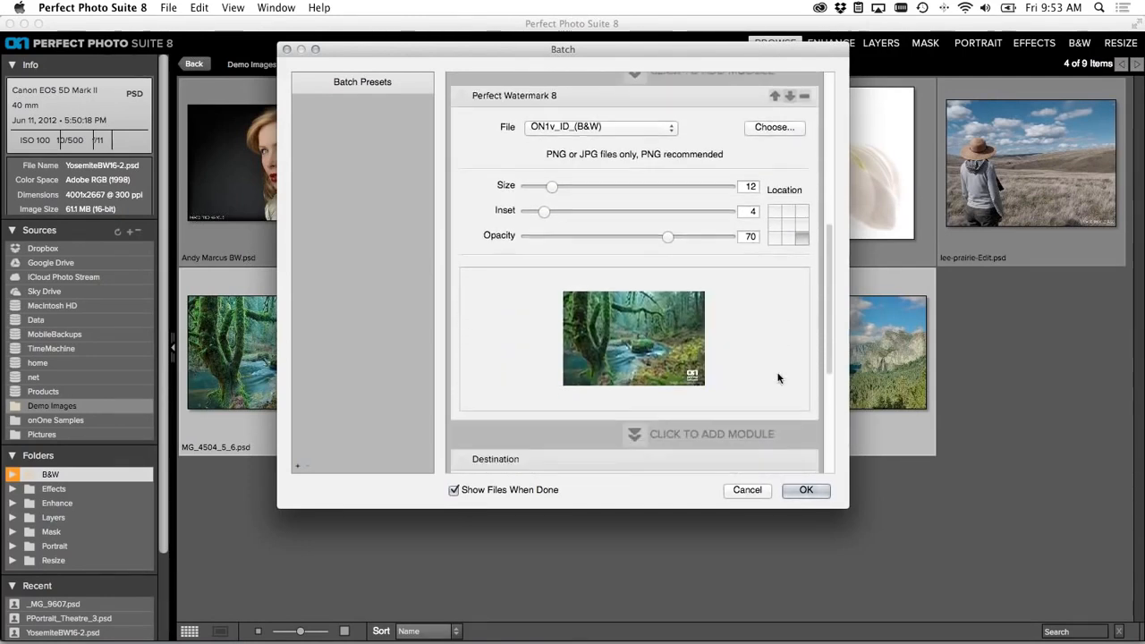
scroll(777, 377, "up", 5)
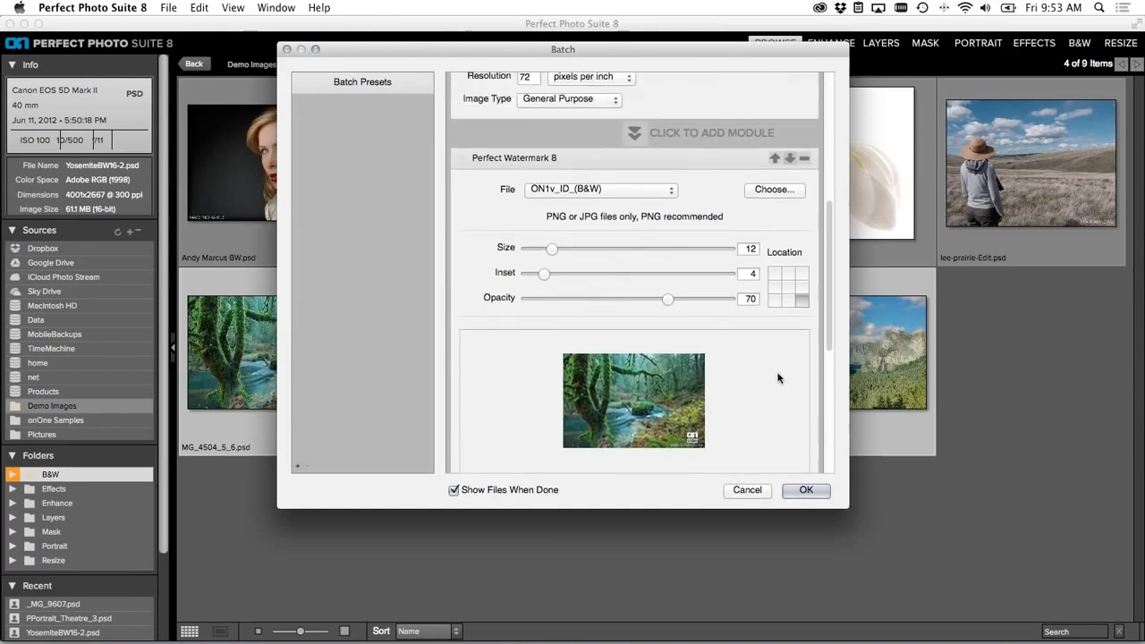
scroll(777, 378, "up", 6)
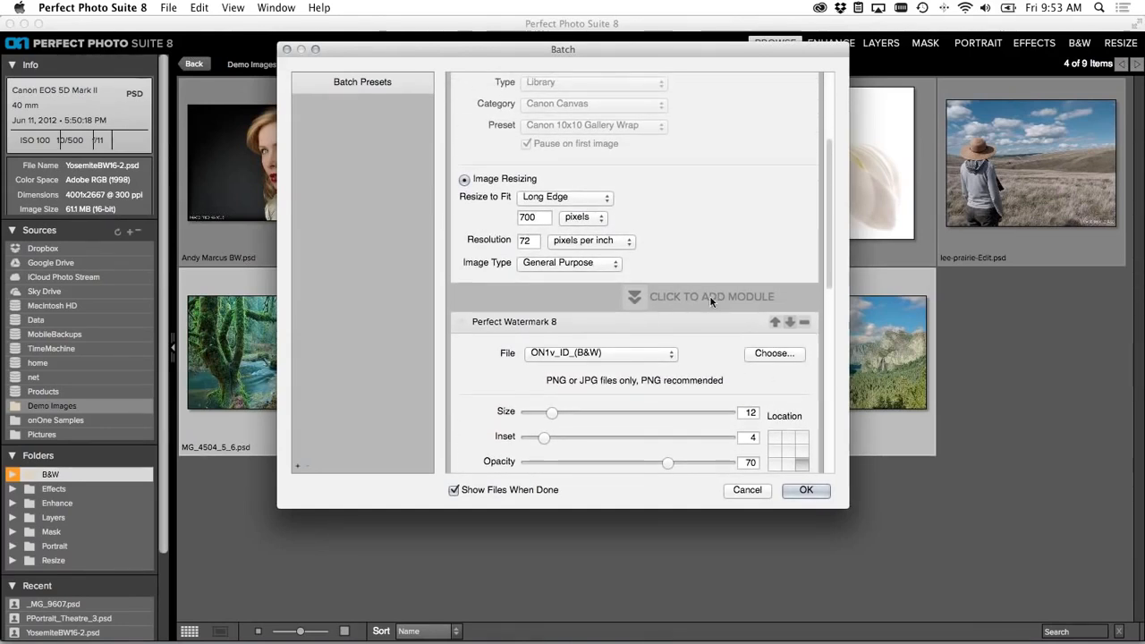
left_click(638, 294)
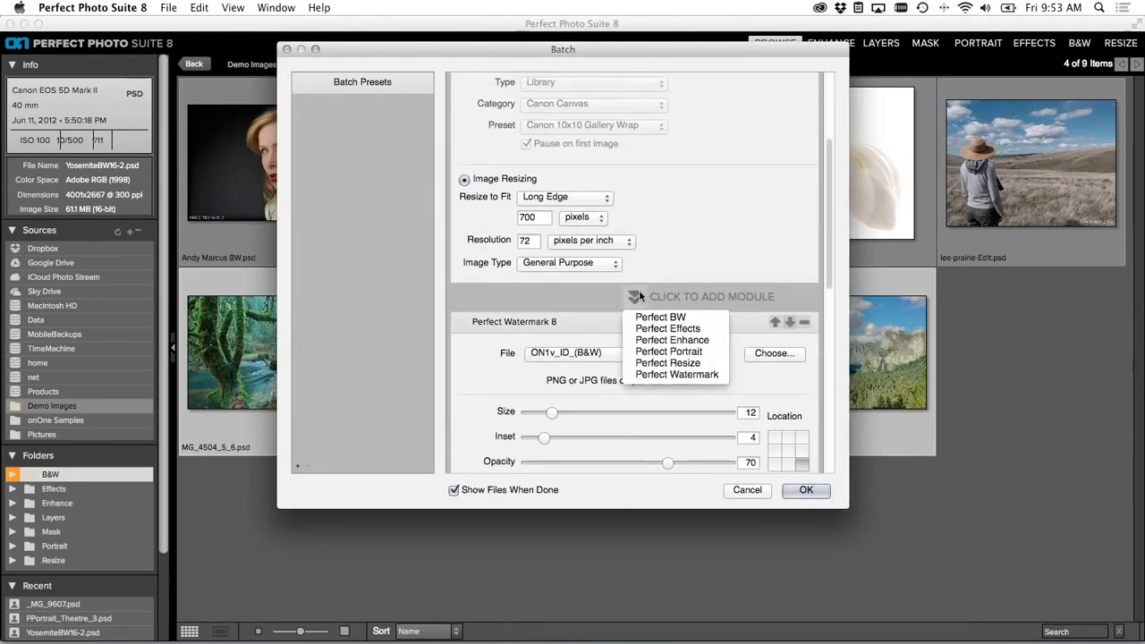
left_click(649, 330)
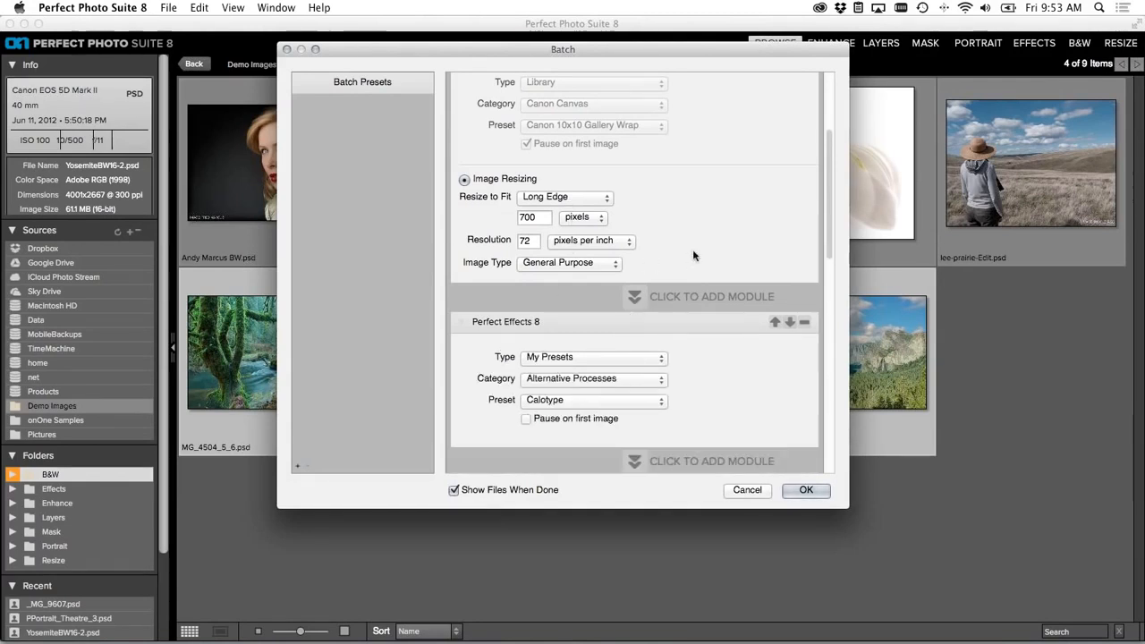
Step: Set the Perfect Effects 8 module to the Borders - Film category with the Ansel preset
scroll(687, 318, "down", 3)
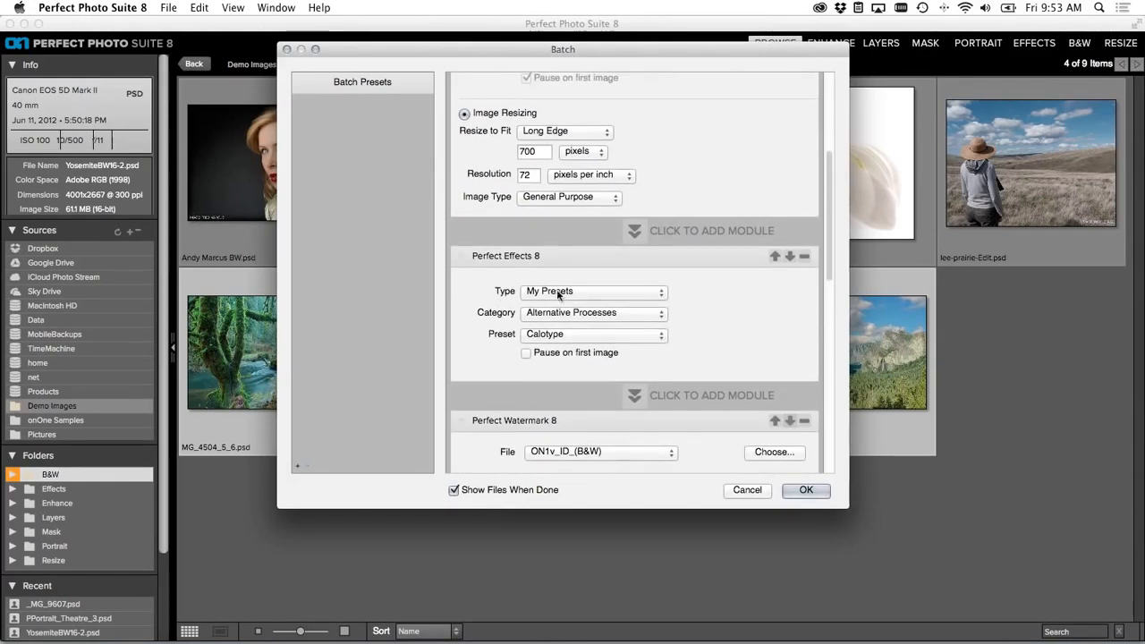
left_click(562, 292)
left_click(562, 292)
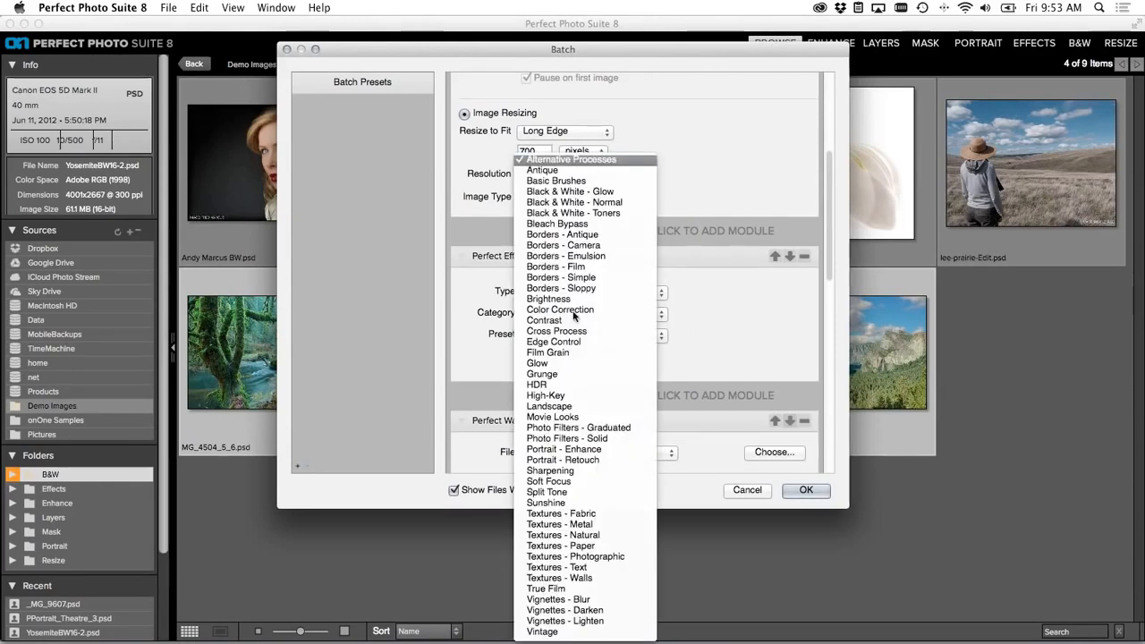
left_click(576, 313)
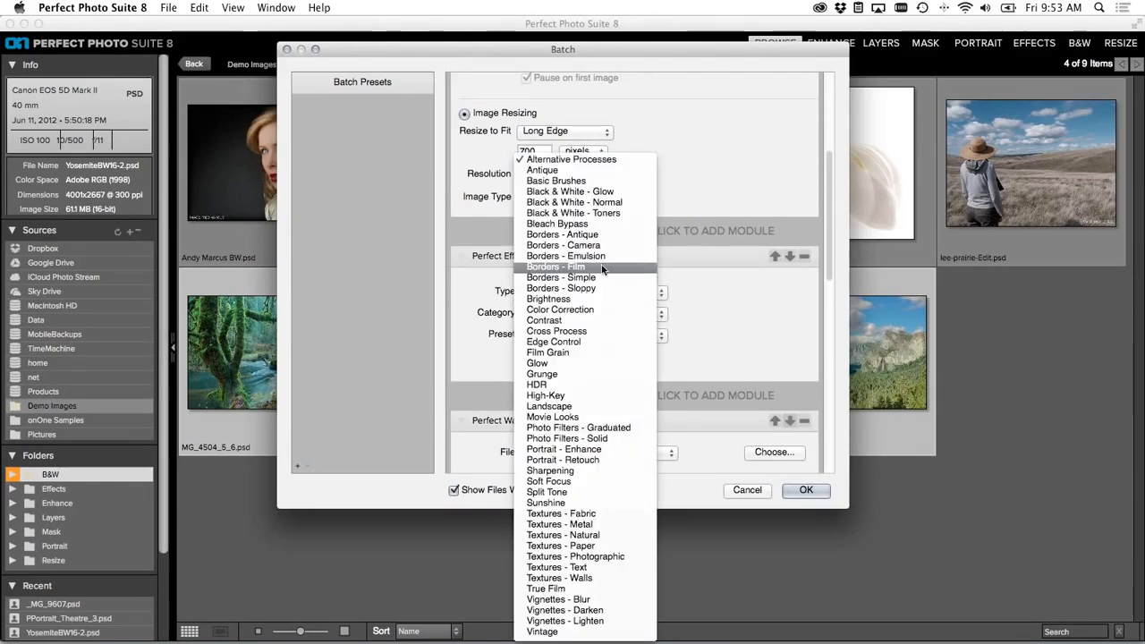
left_click(598, 266)
left_click(590, 334)
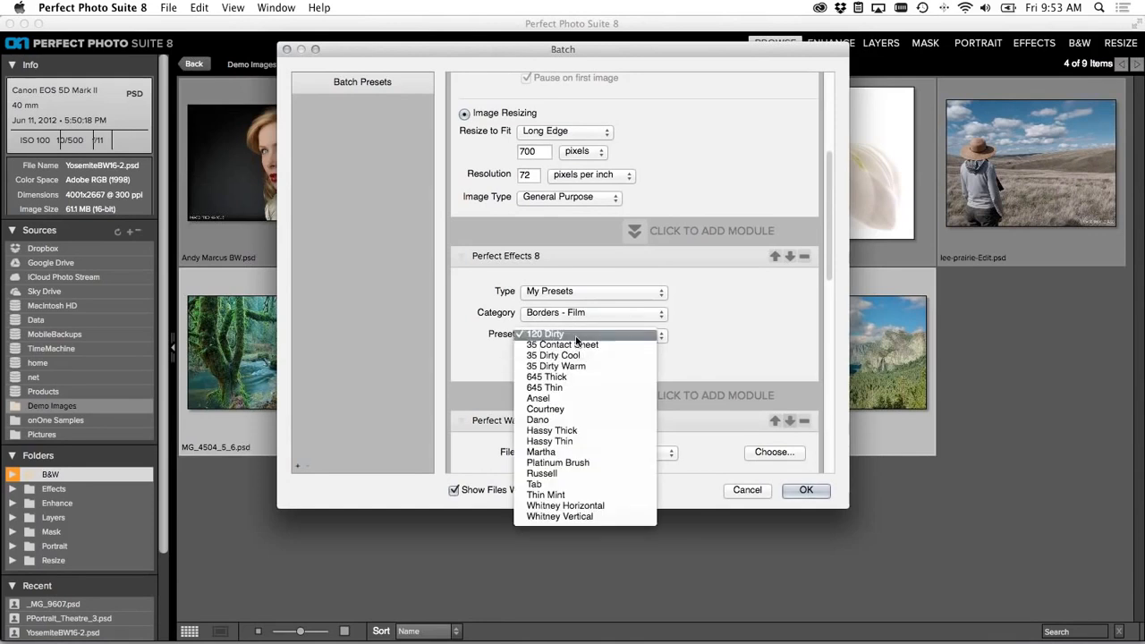
left_click(580, 398)
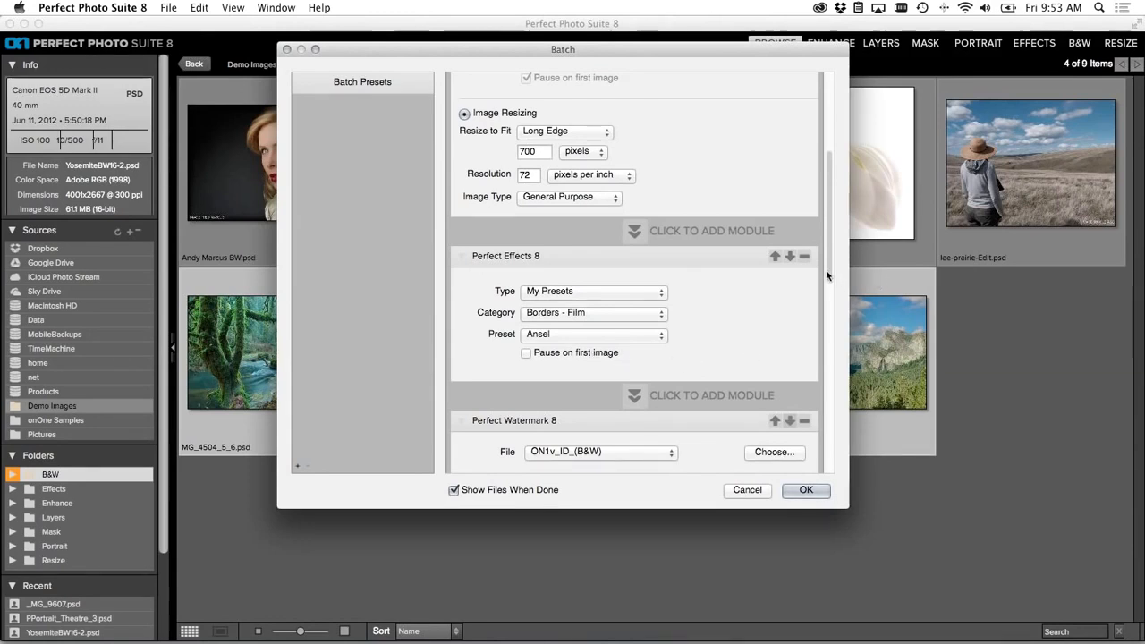
Step: Set the ON1v_ID_(B&W) watermark to size 14 and inset 5, placed in the lower-right corner of the photo
scroll(827, 282, "down", 1)
left_click_drag(828, 283, 827, 369)
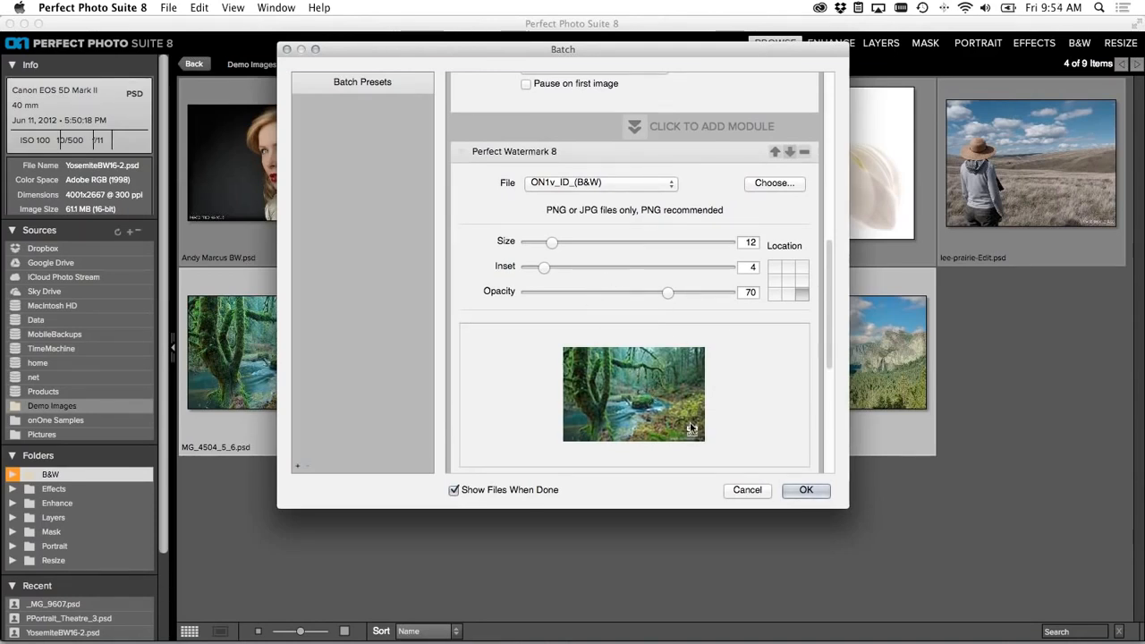
mouse_move(550, 241)
left_mouse_down()
mouse_move(728, 242)
mouse_move(564, 247)
left_mouse_up()
left_click(772, 265)
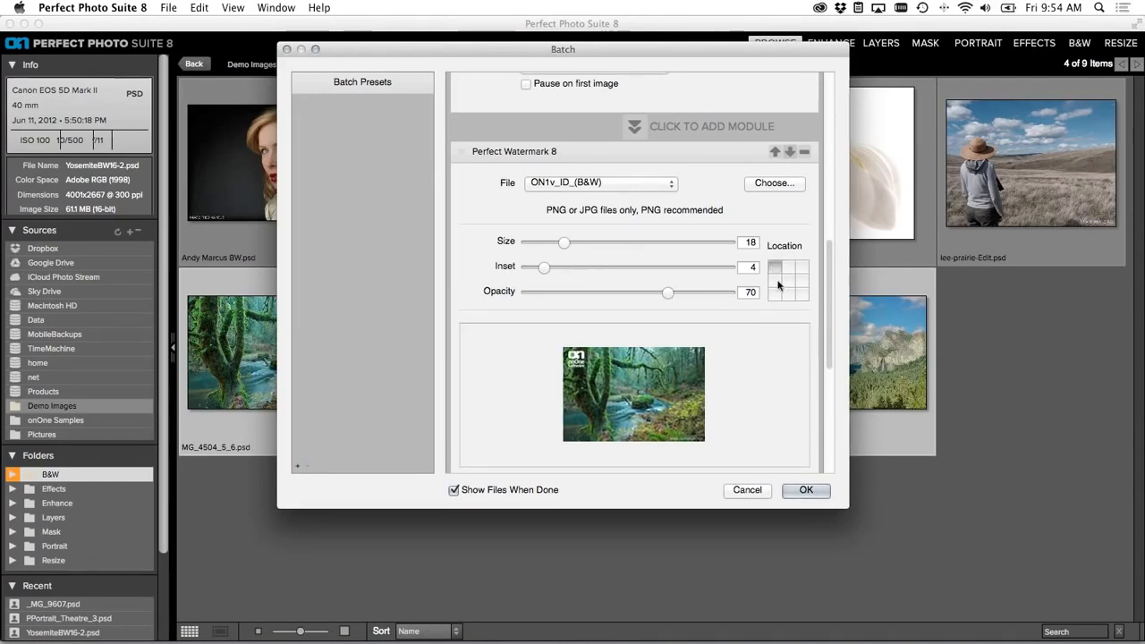
left_click(801, 293)
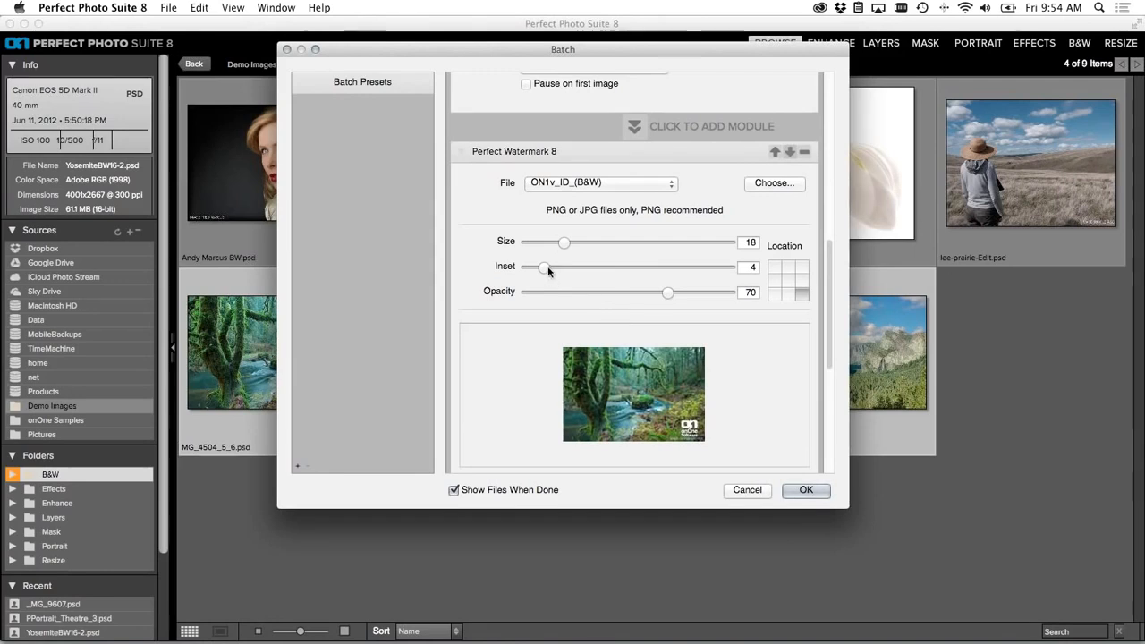
left_click_drag(547, 266, 557, 244)
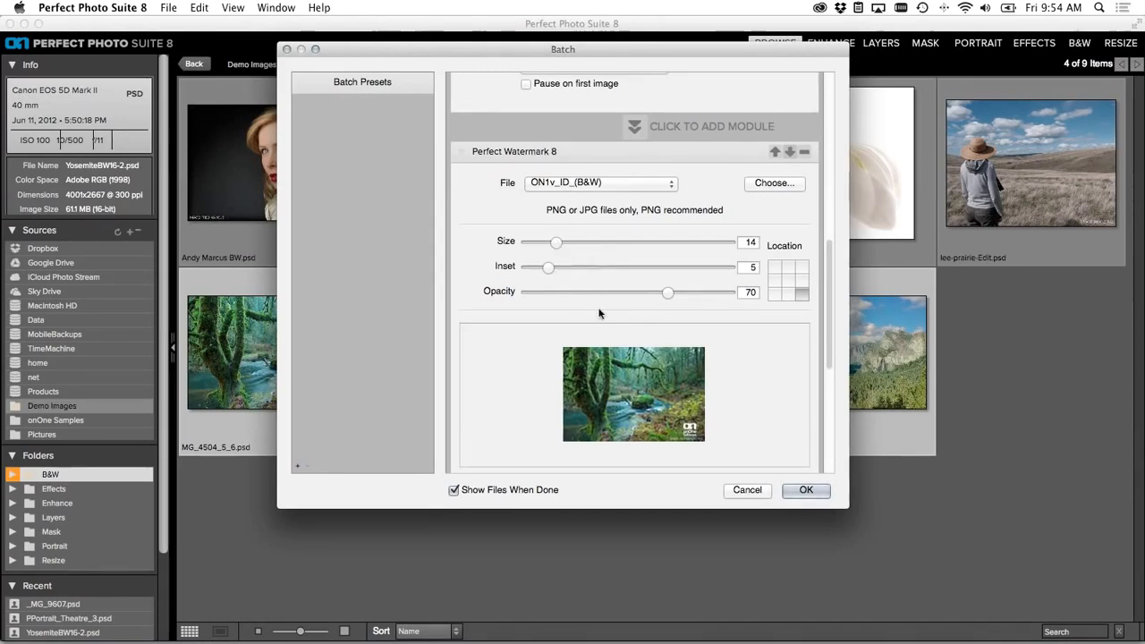
Step: Set the batch destination to save into a folder on the Desktop
left_click_drag(826, 349, 822, 466)
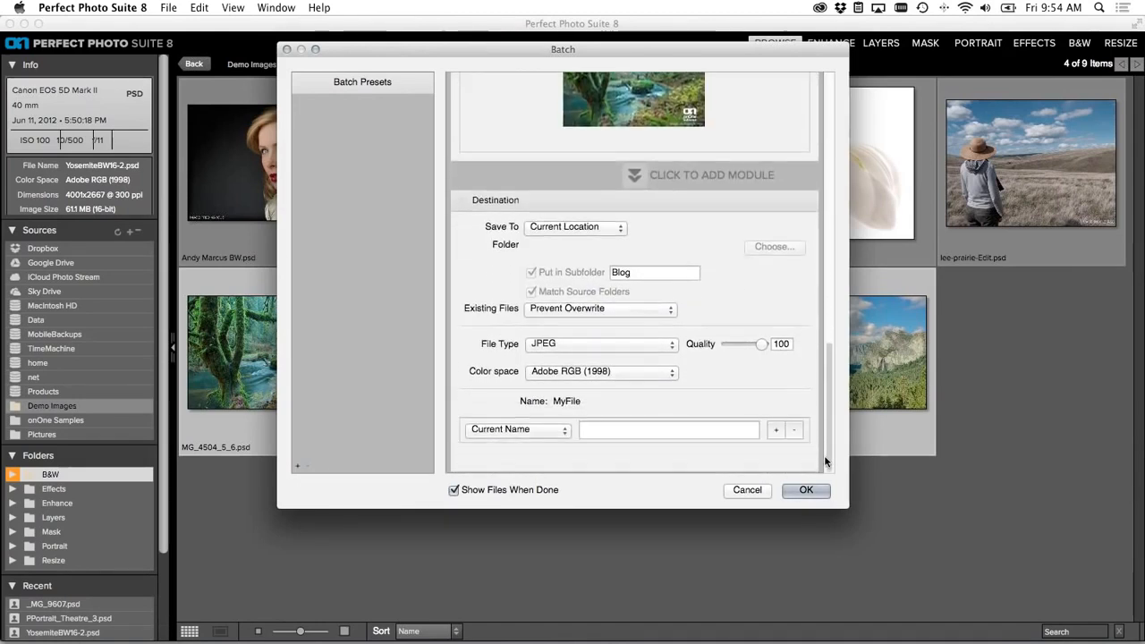
left_click(608, 225)
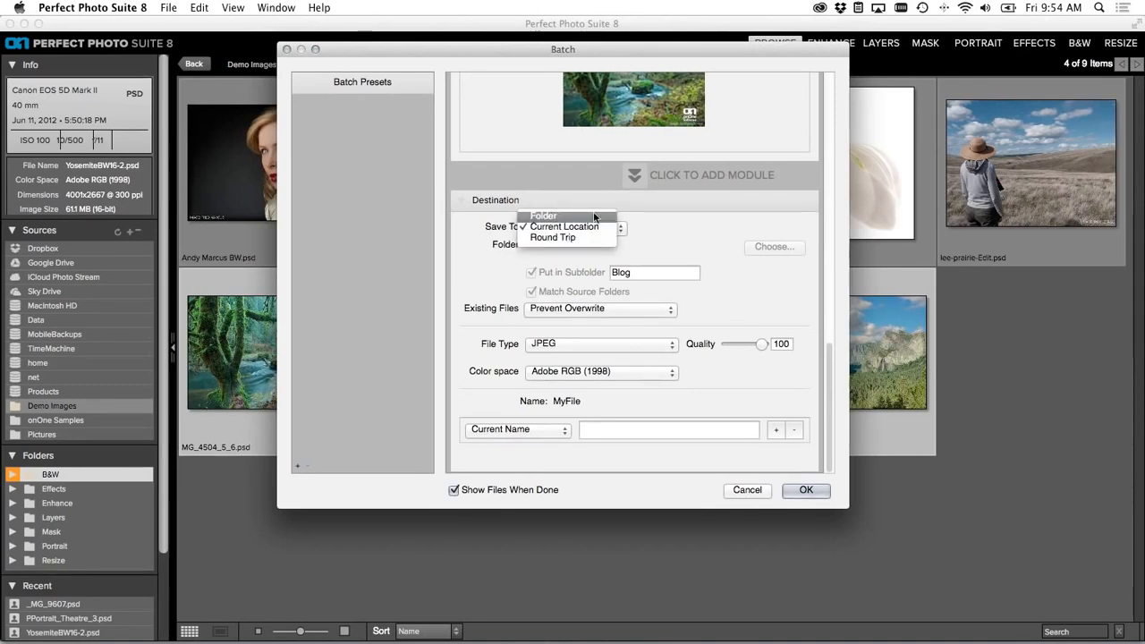
left_click(593, 217)
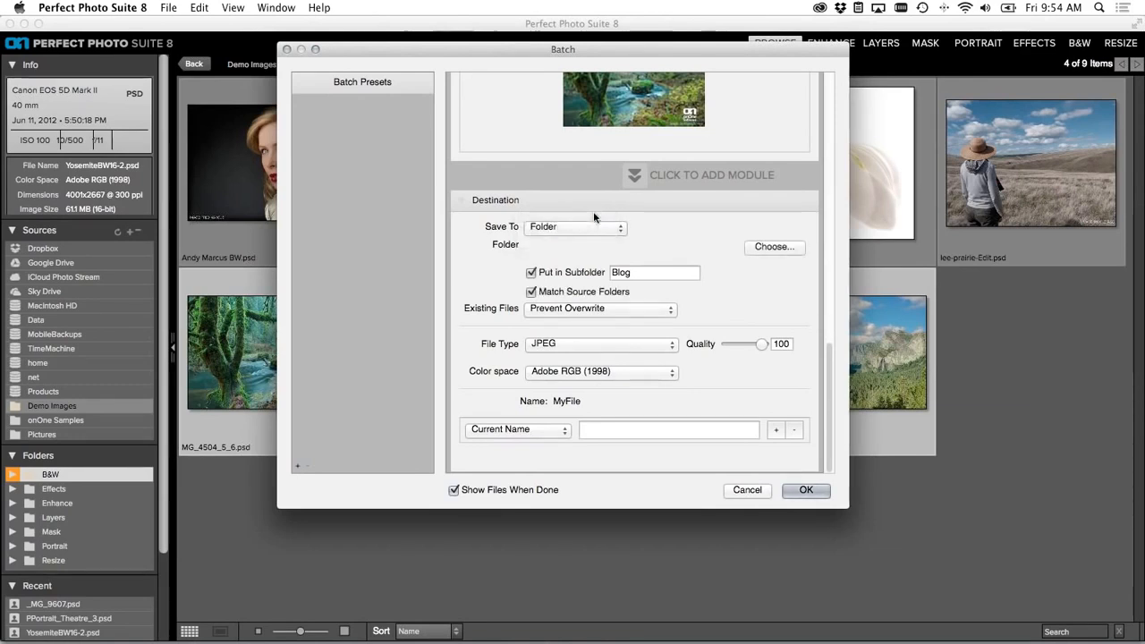
left_click(775, 247)
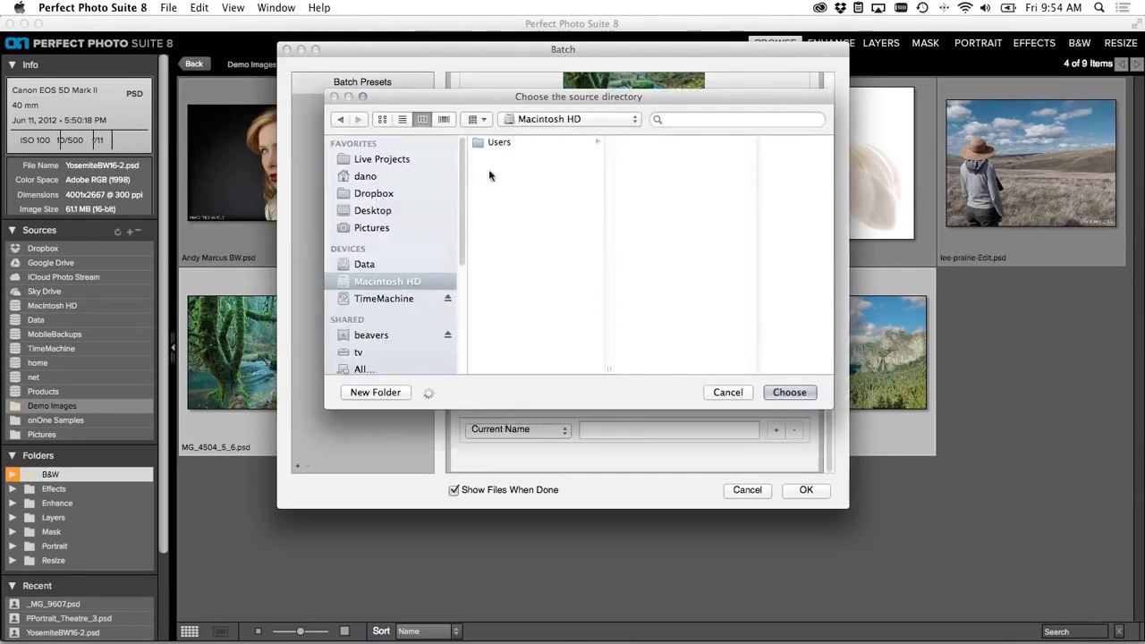
left_click(373, 211)
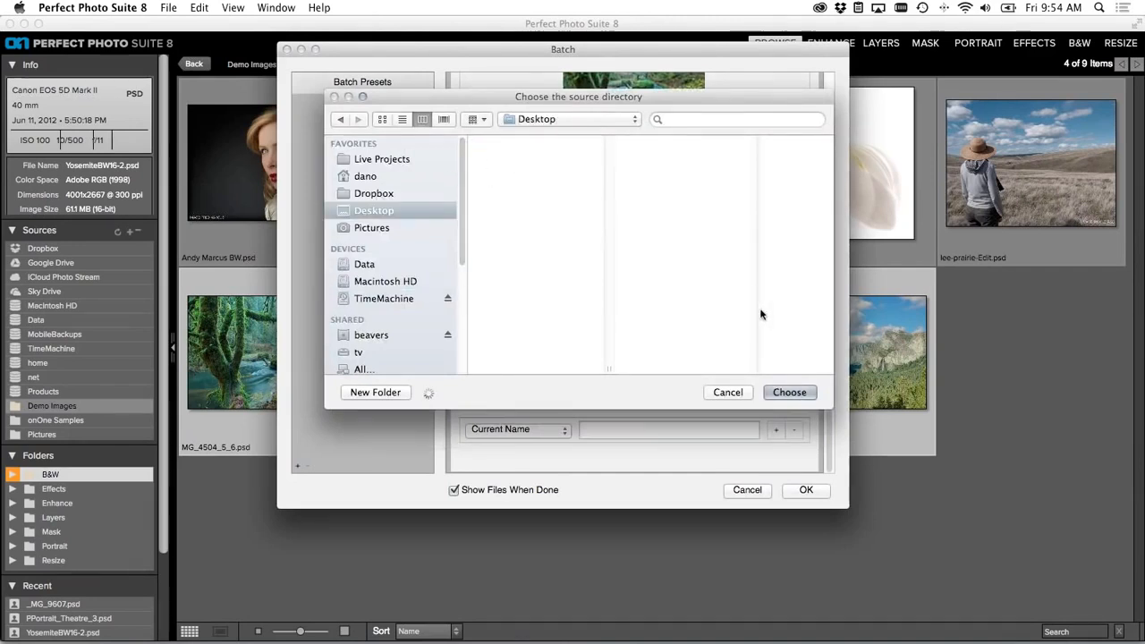
left_click(788, 393)
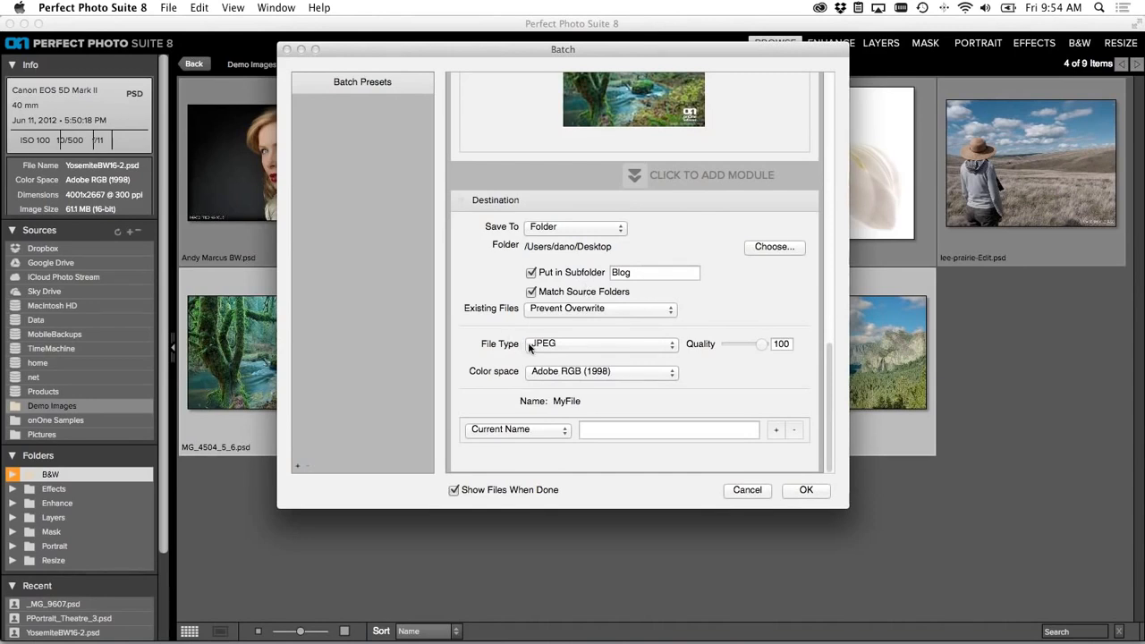
Step: Set the JPEG output to the sRGB IEC61966-2.1 color space with a quality of 80
left_click(645, 370)
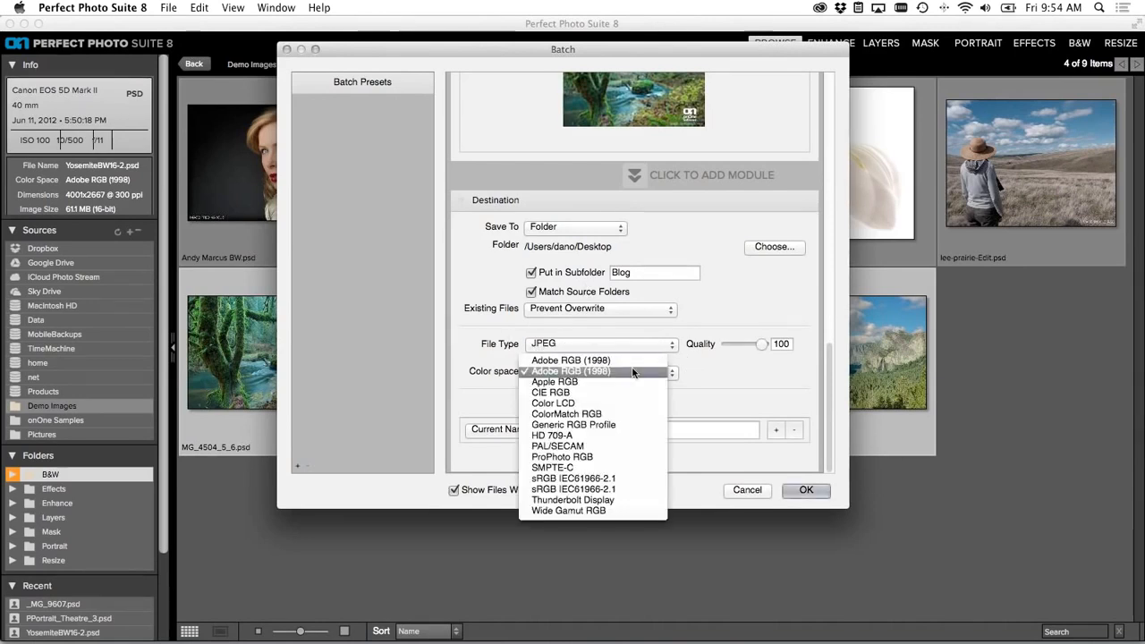
left_click(617, 479)
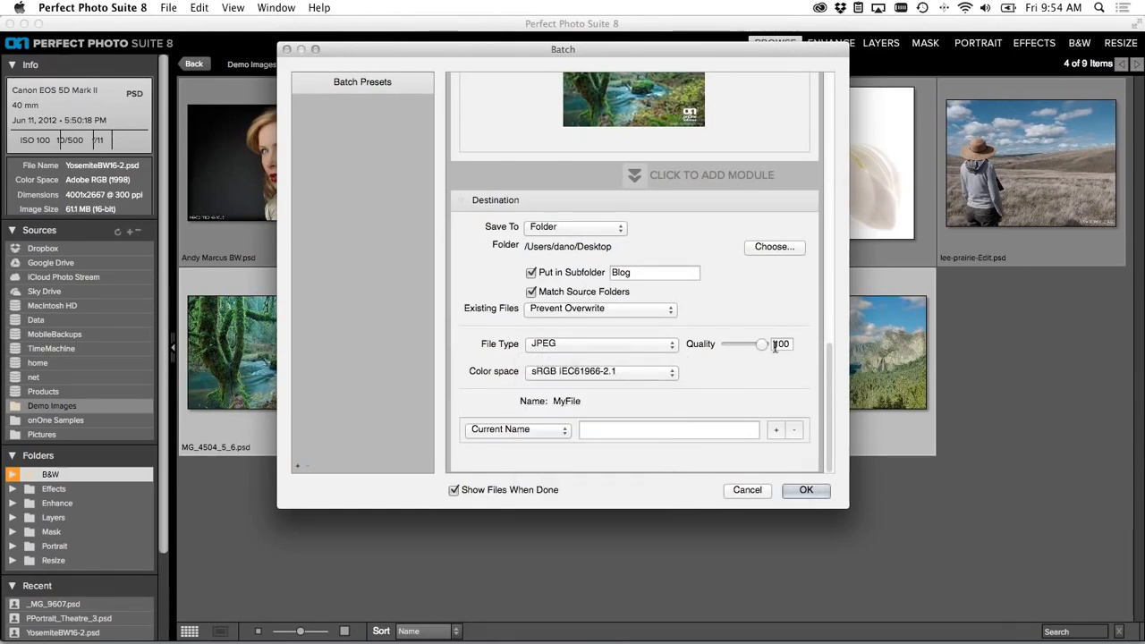
double_click(774, 345)
key("BackSpace")
type("80")
left_click(766, 375)
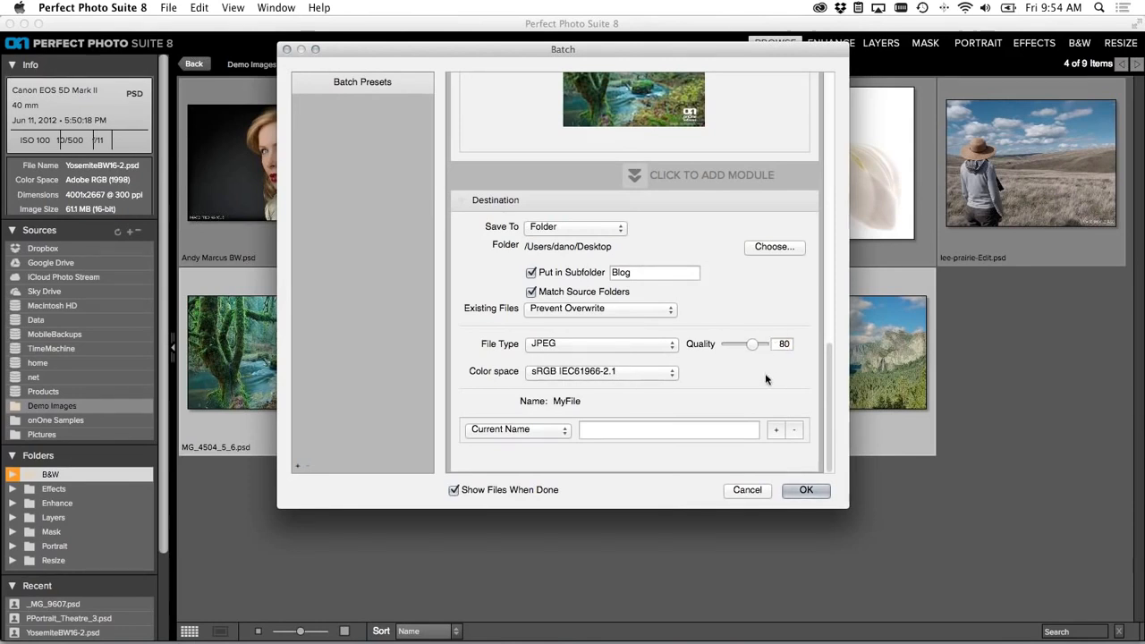
Step: Append the text "_Blog" to the current file names, run the batch and dismiss its completion report
left_click(774, 432)
left_click(564, 455)
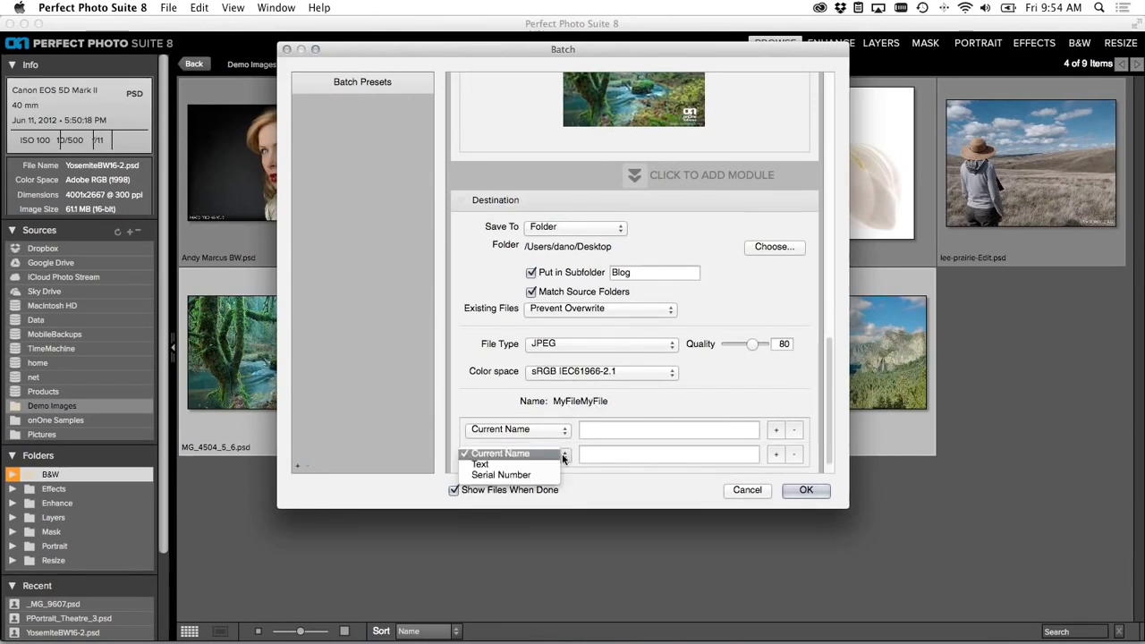
left_click(483, 464)
left_click(590, 455)
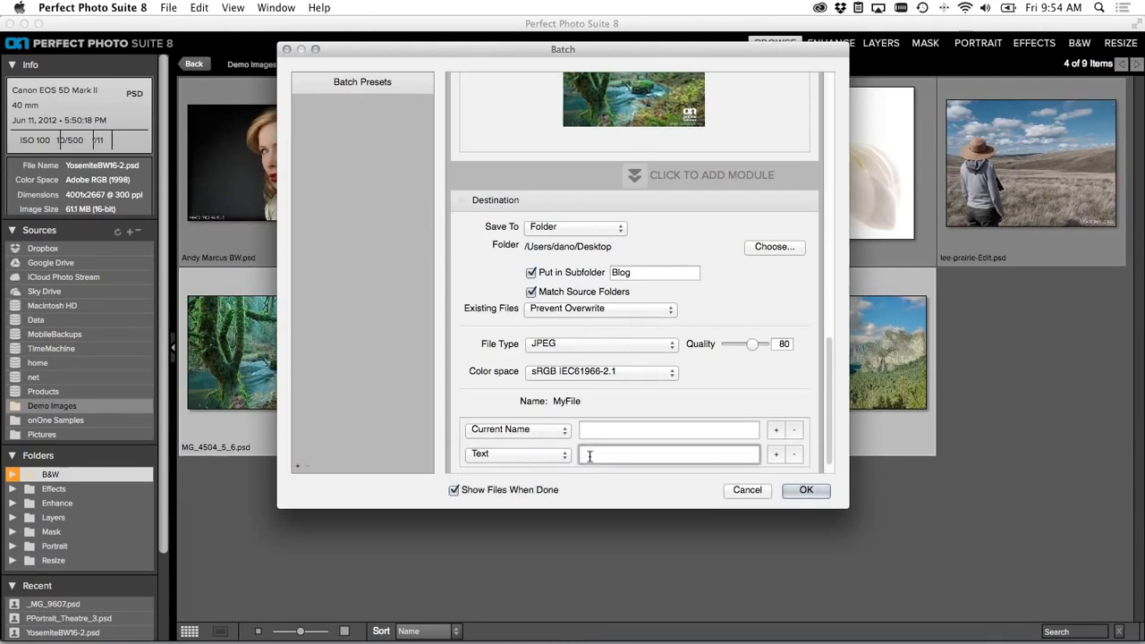
type("_blog")
left_click(804, 490)
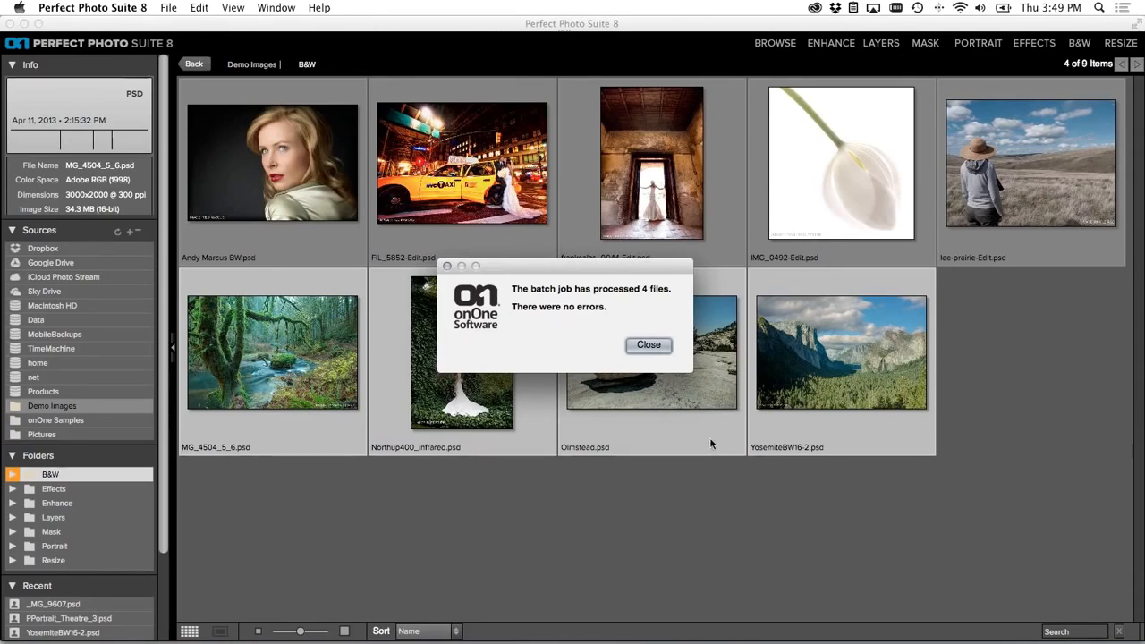
left_click(648, 345)
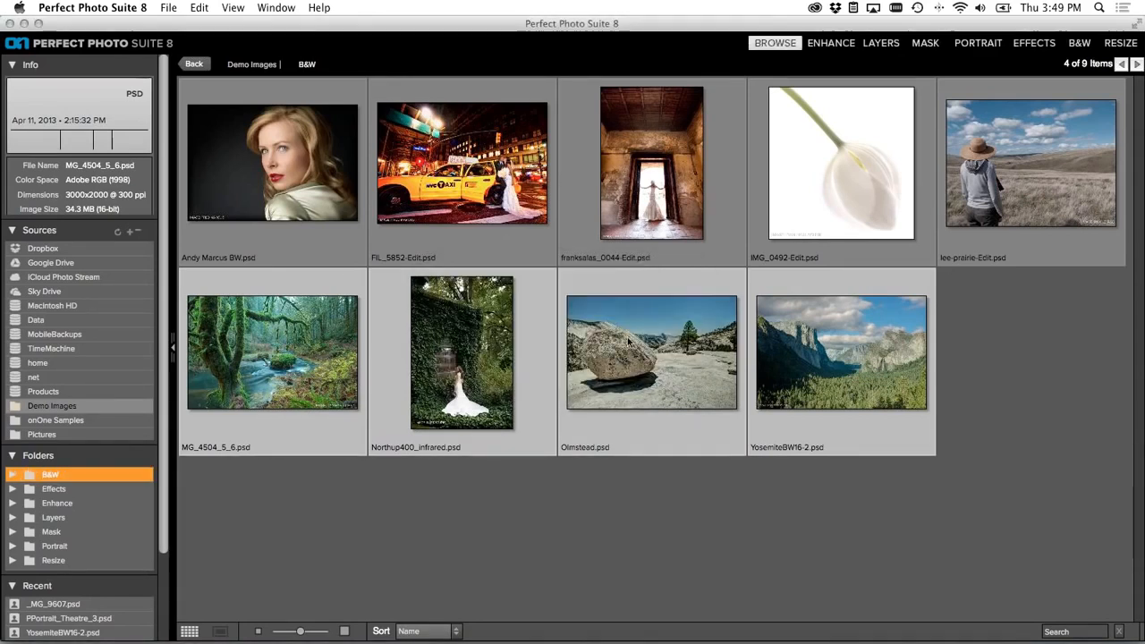
Step: In the Finder, open the B&W folder inside Blog on the Desktop and select all four exported JPEGs
left_click_drag(676, 40, 322, 105)
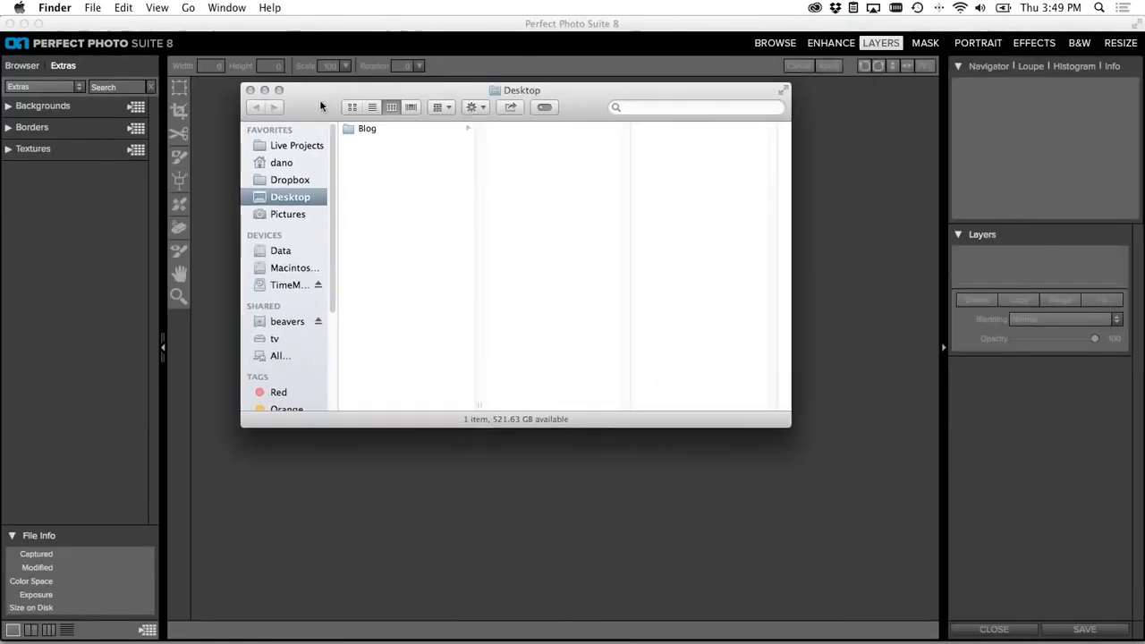
left_click(447, 129)
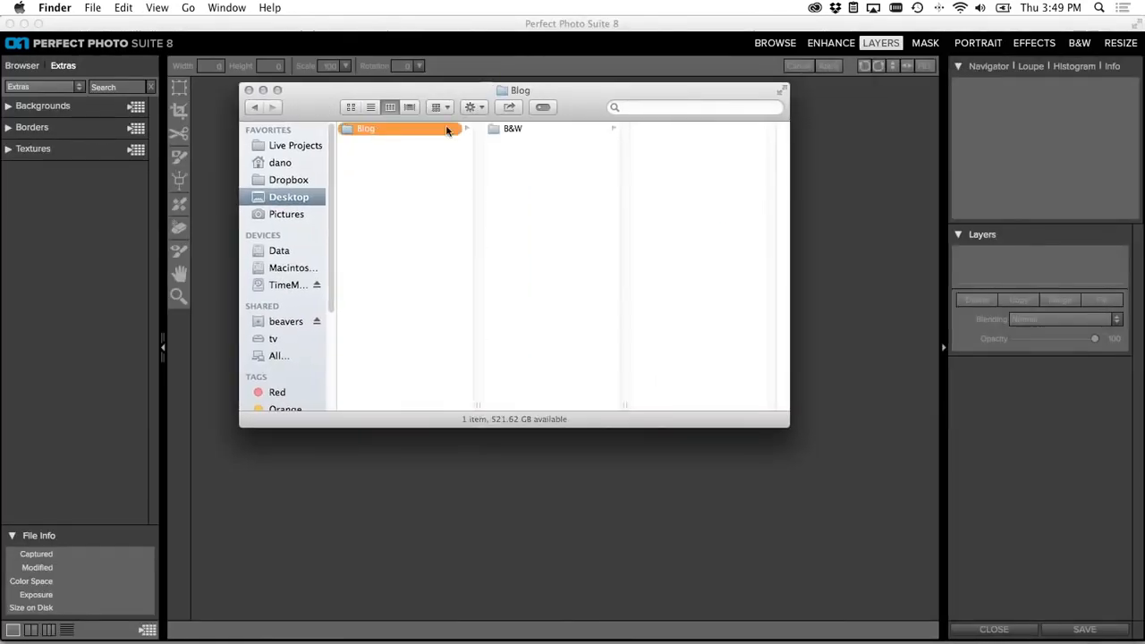
left_click(497, 132)
left_click(645, 133)
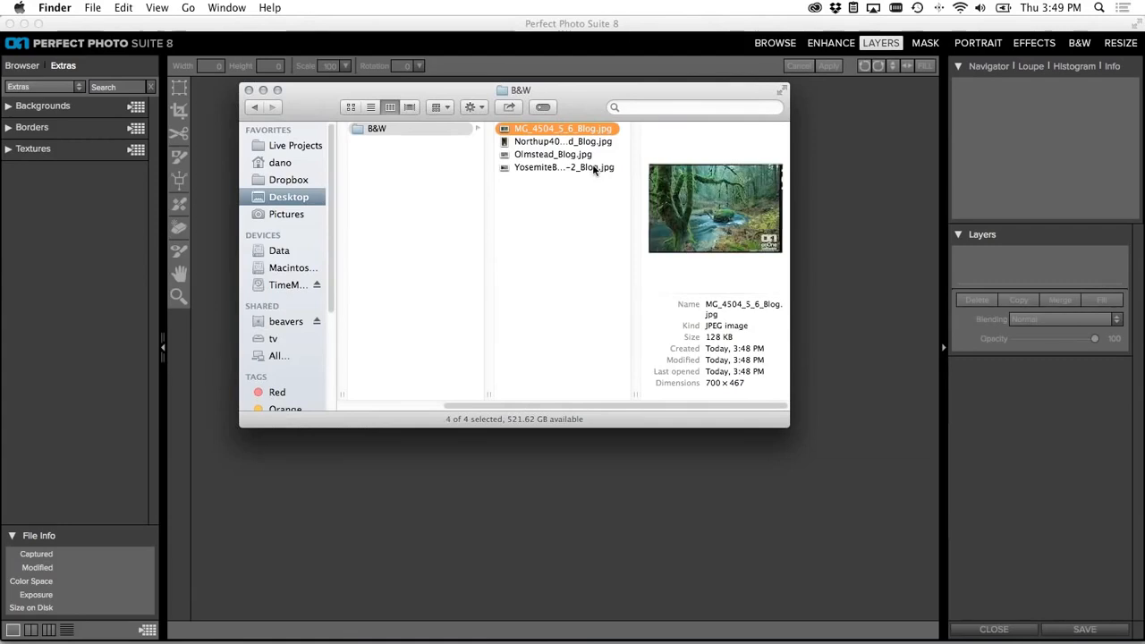
left_click(594, 167, "shift")
Step: Preview the selected JPEGs one after another in Quick Look to check their border and watermark, and close the preview
key("space")
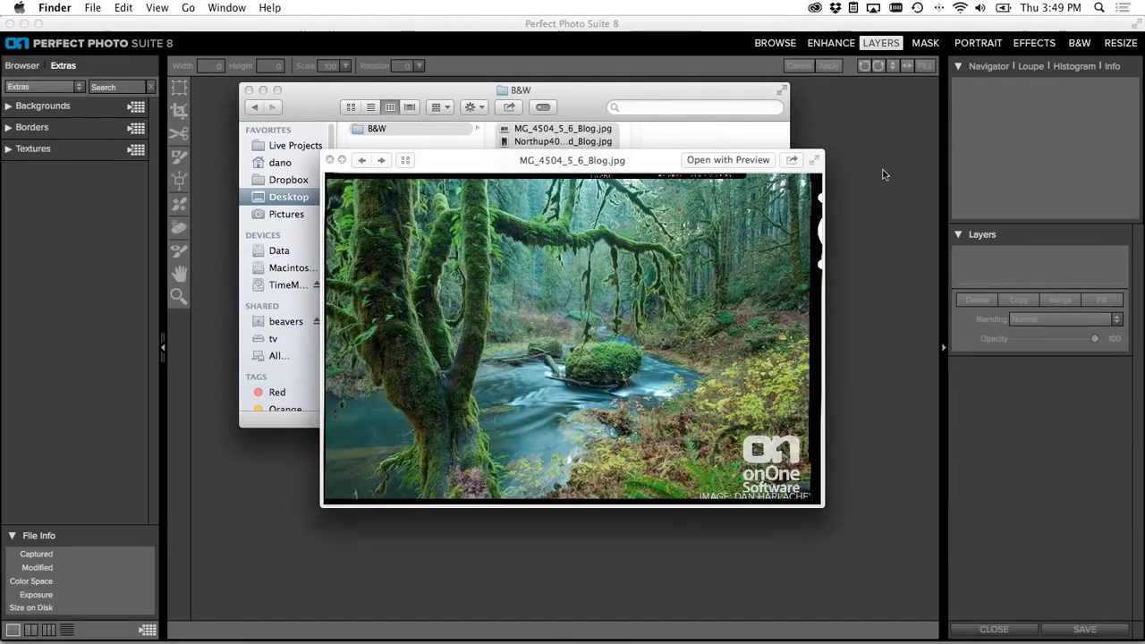
left_click(382, 160)
left_click(382, 160)
left_click(382, 160)
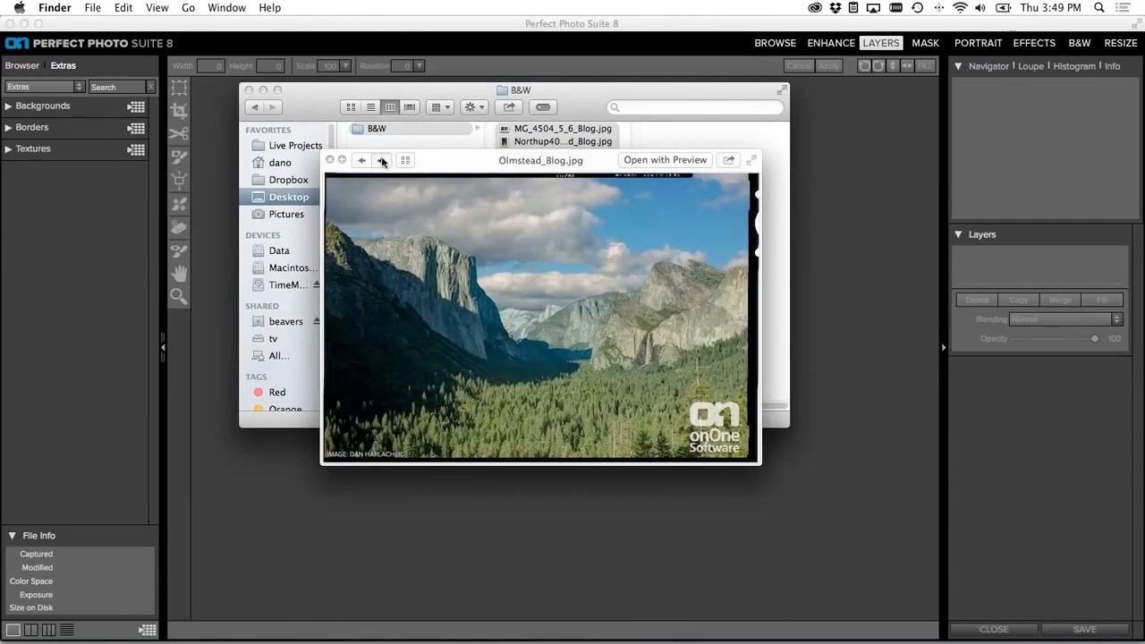
left_click(382, 160)
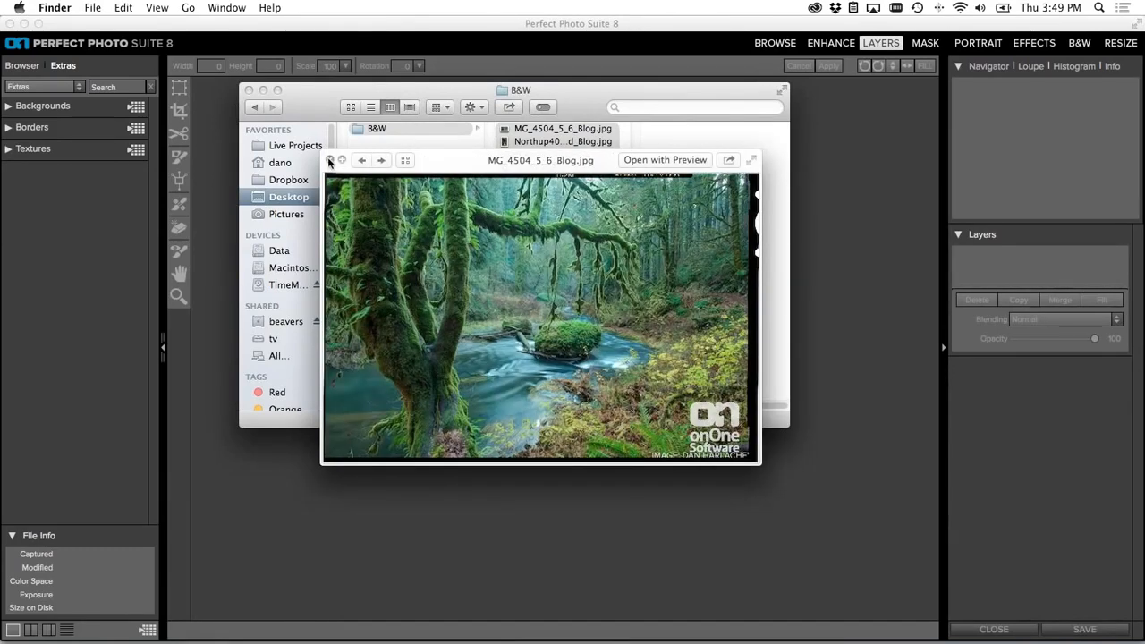
left_click(329, 161)
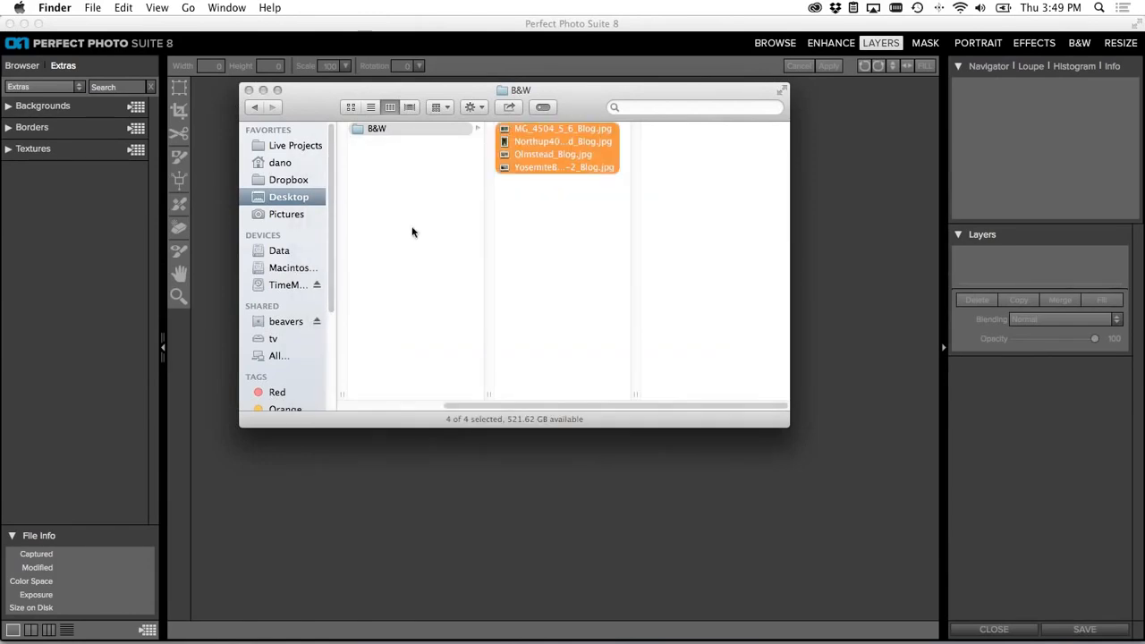
Step: Switch to Keynote
left_click(761, 615)
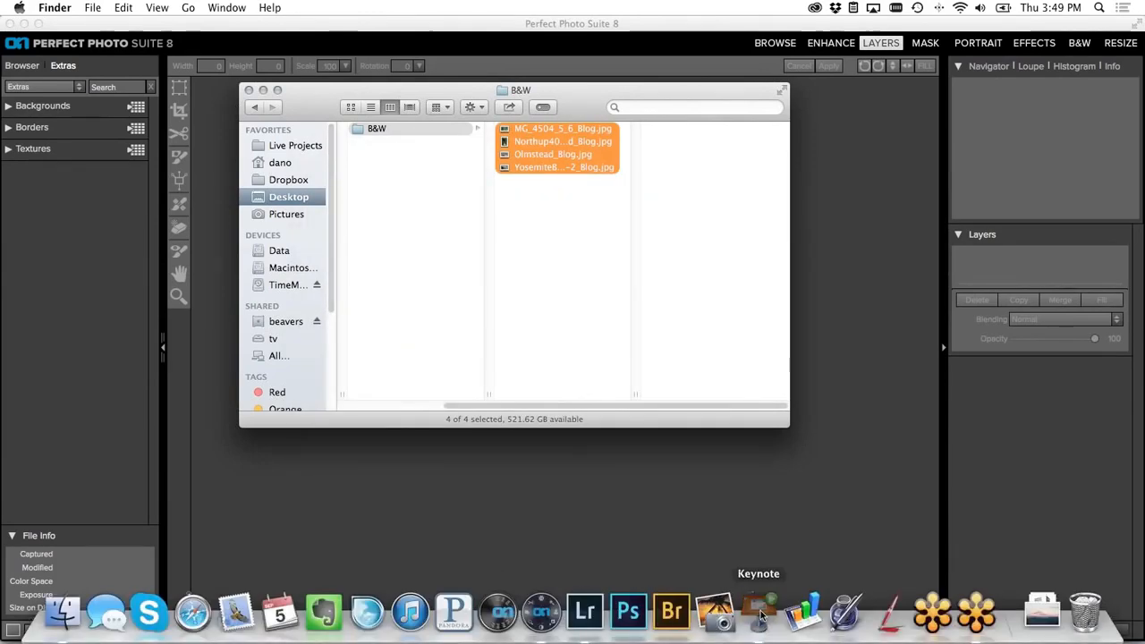